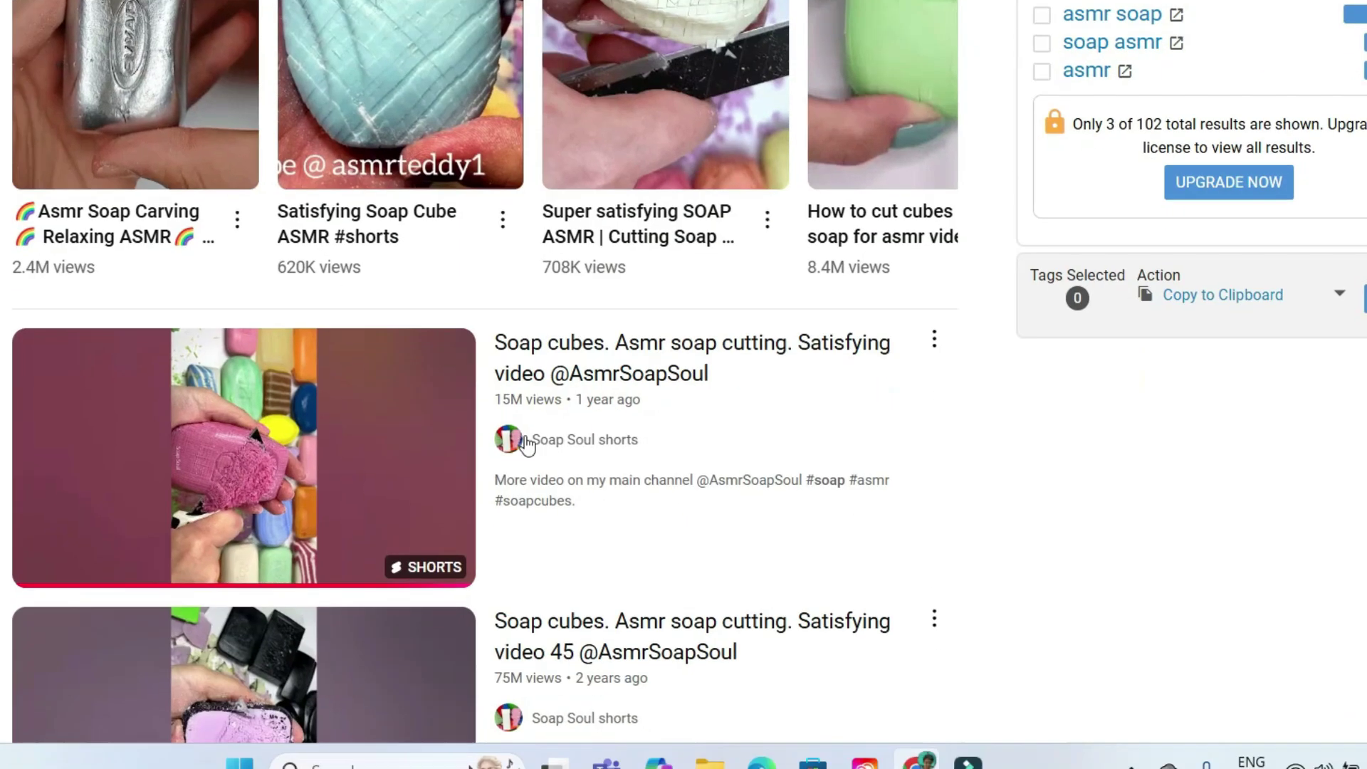
# - Examine the YouTube search results for soap chopping shorts, comparing videos and their view counts
pyautogui.moveTo(662, 687)
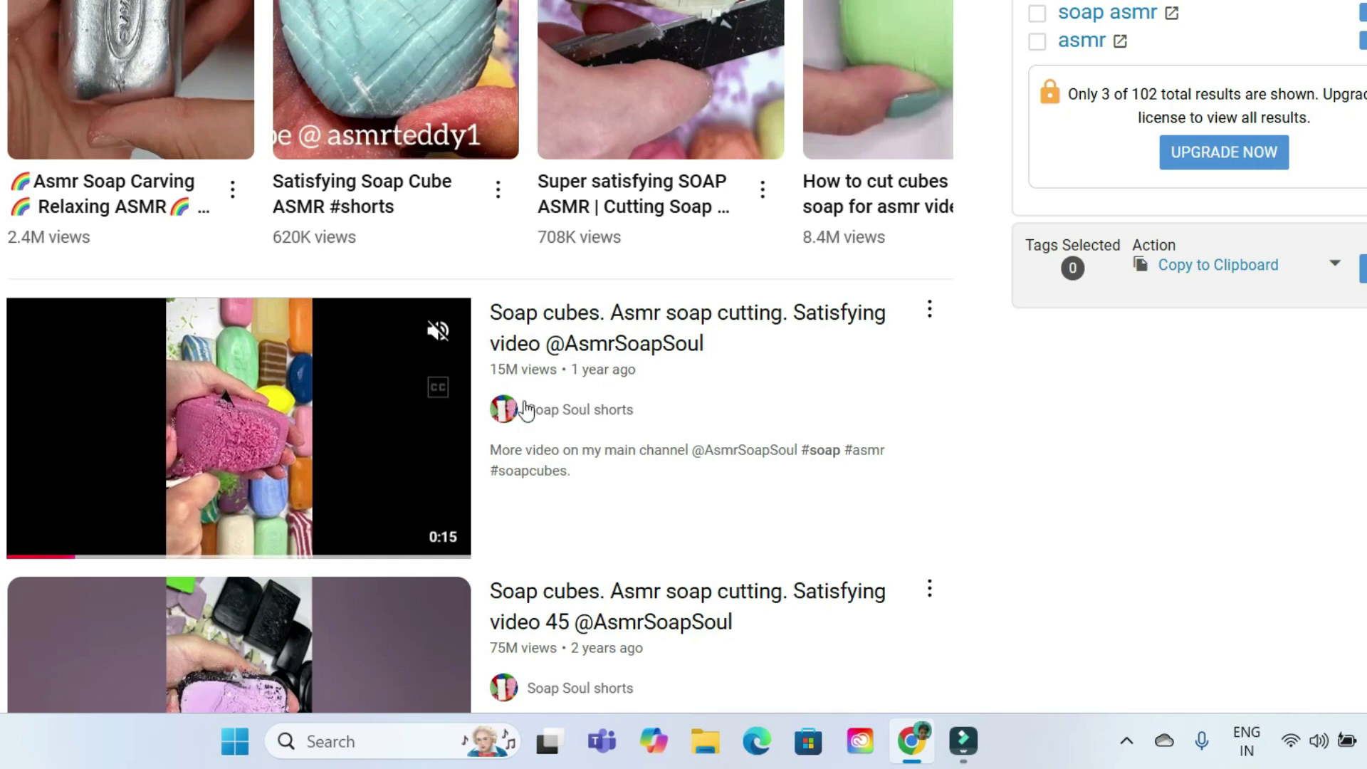
pyautogui.scroll(-3, 513, 413)
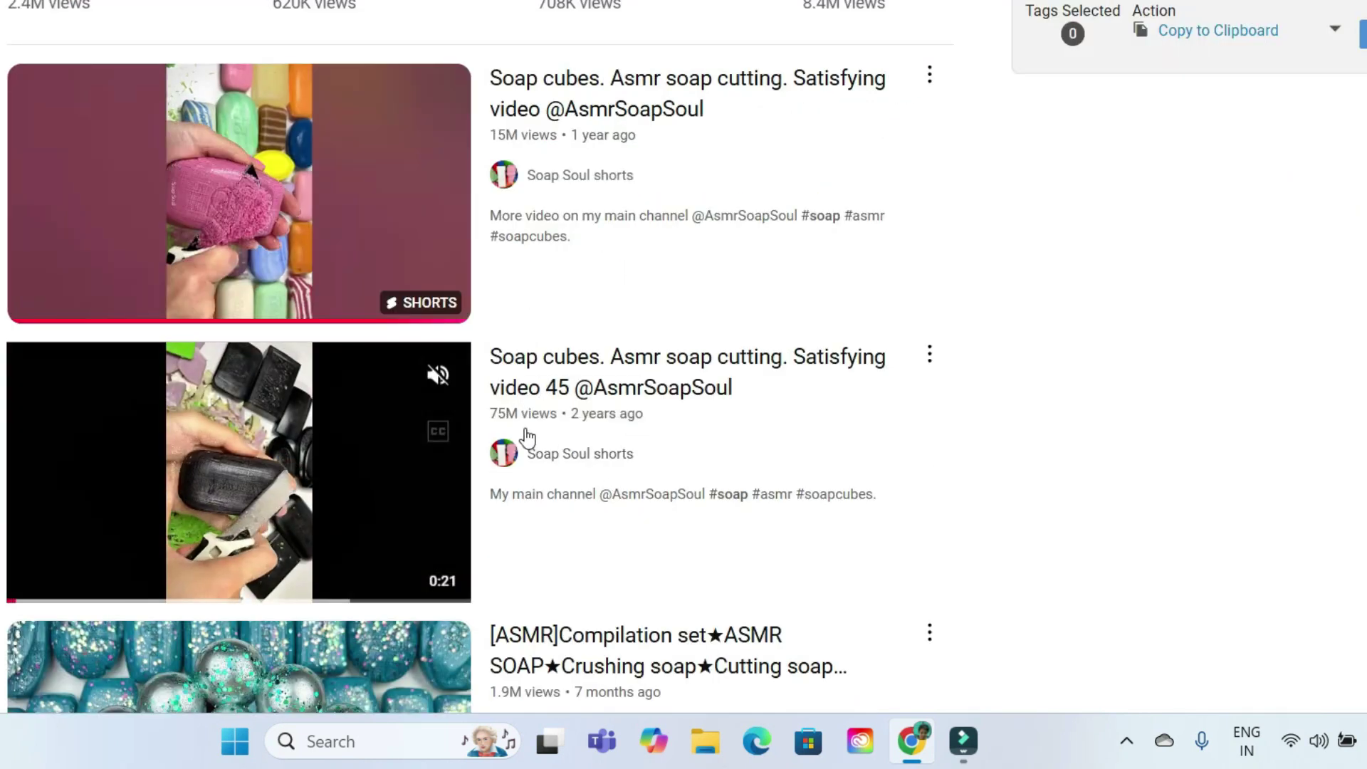
pyautogui.scroll(-6, 523, 438)
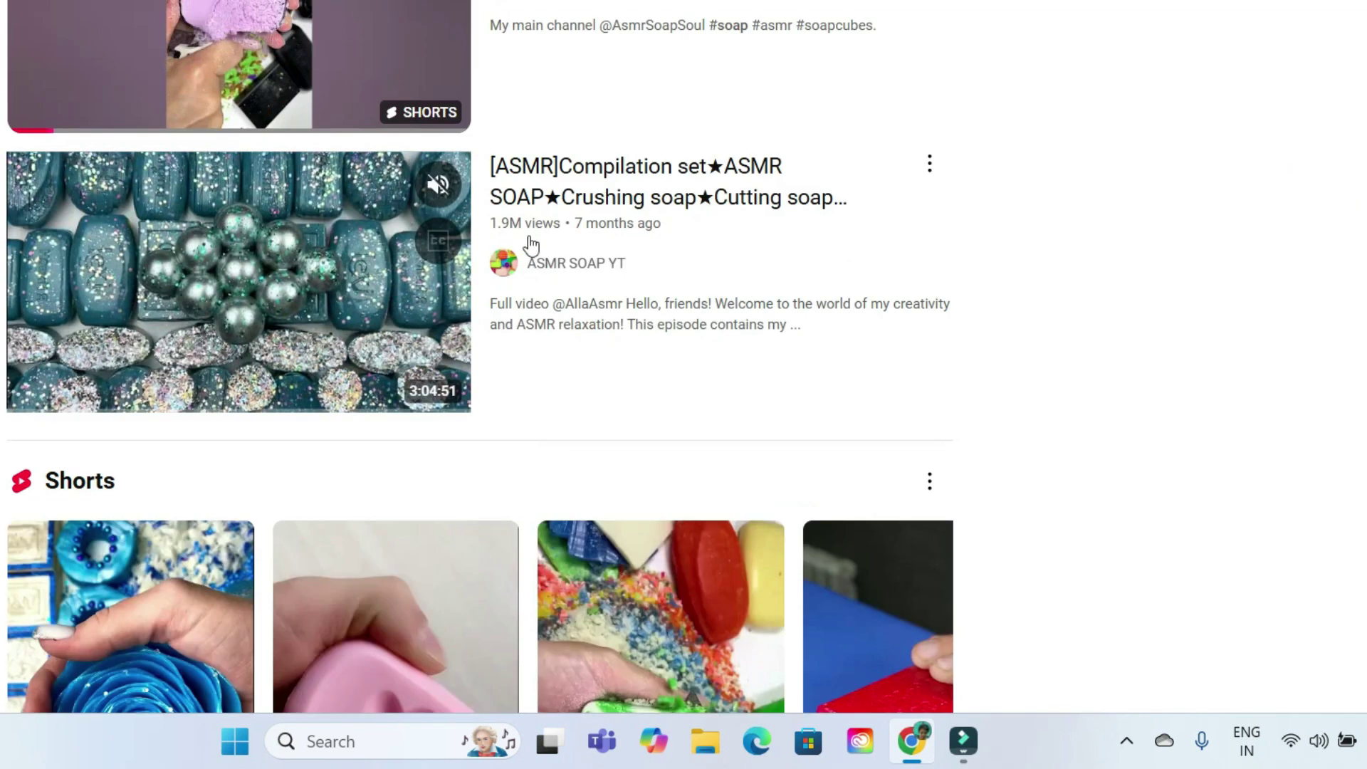
pyautogui.scroll(-6, 531, 249)
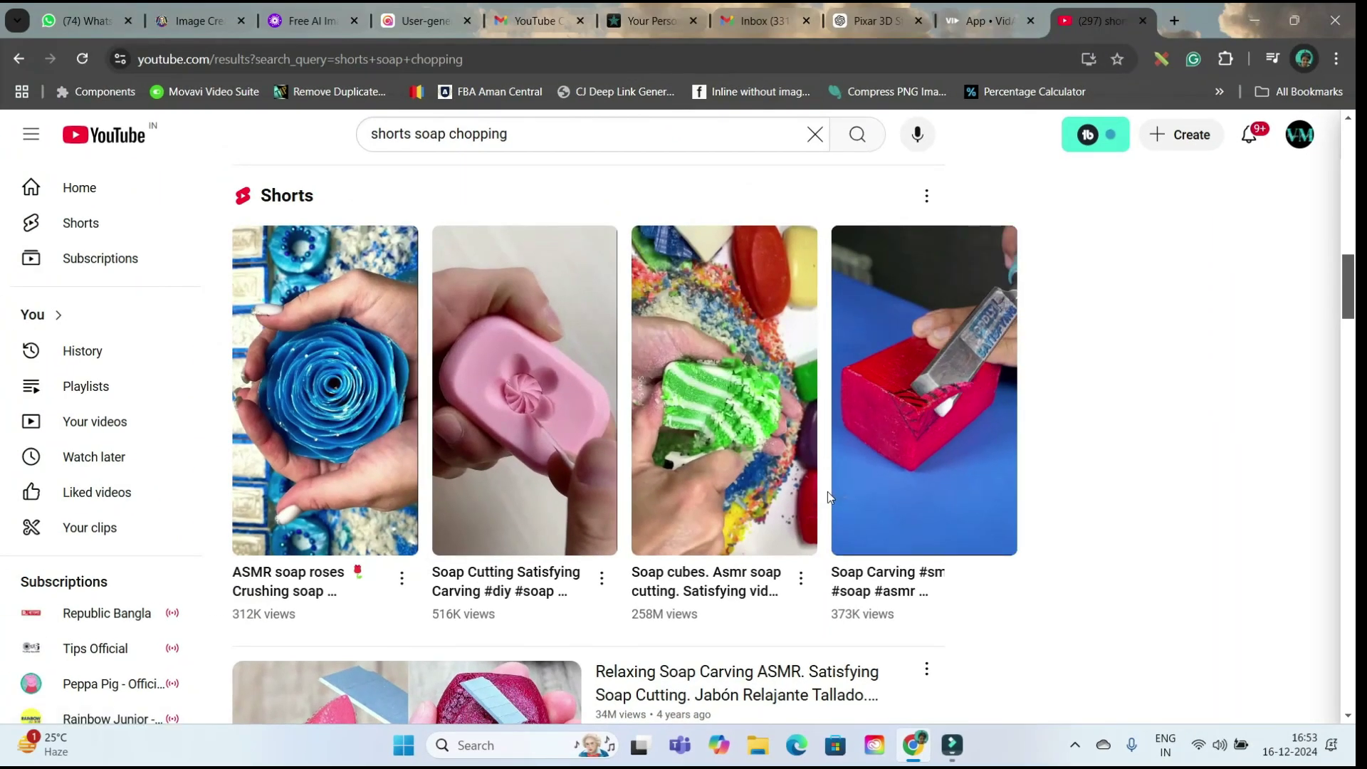
pyautogui.scroll(-1, 833, 498)
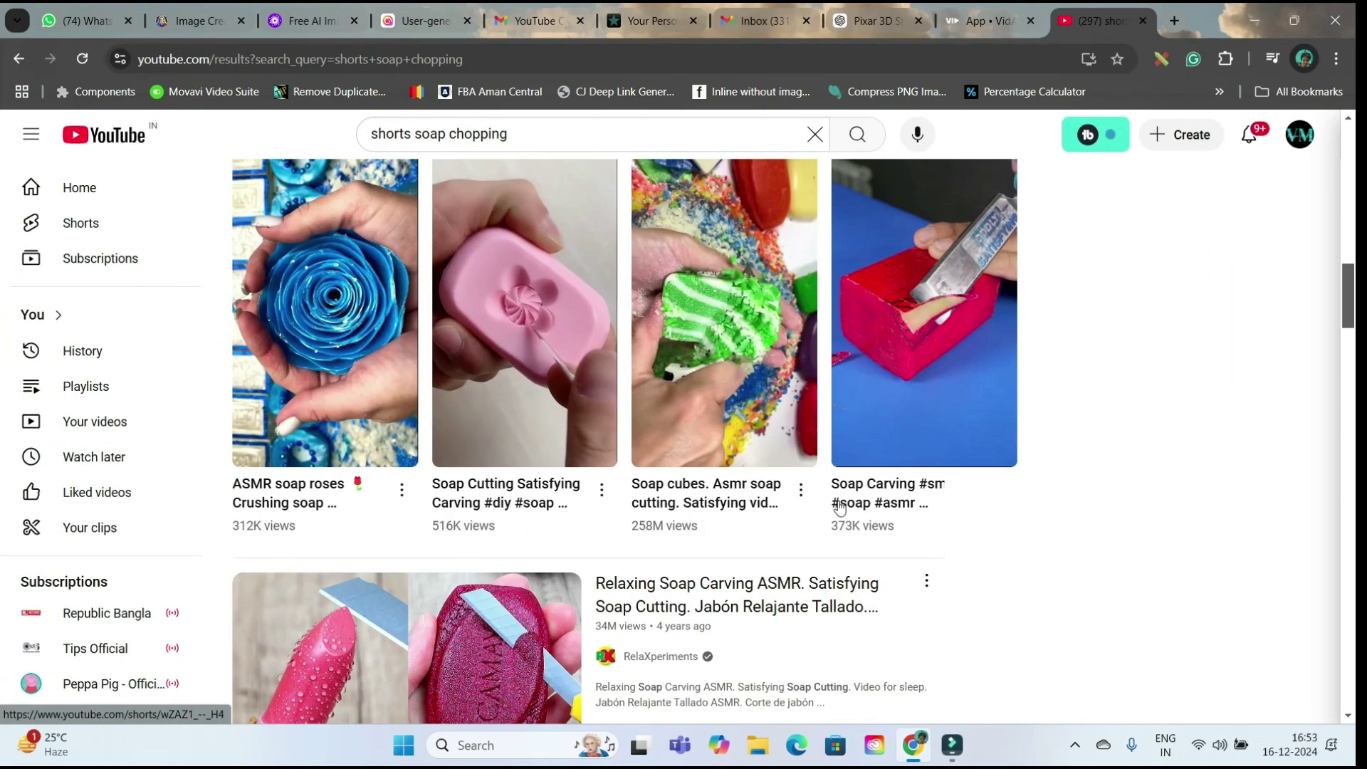
pyautogui.scroll(-2, 840, 507)
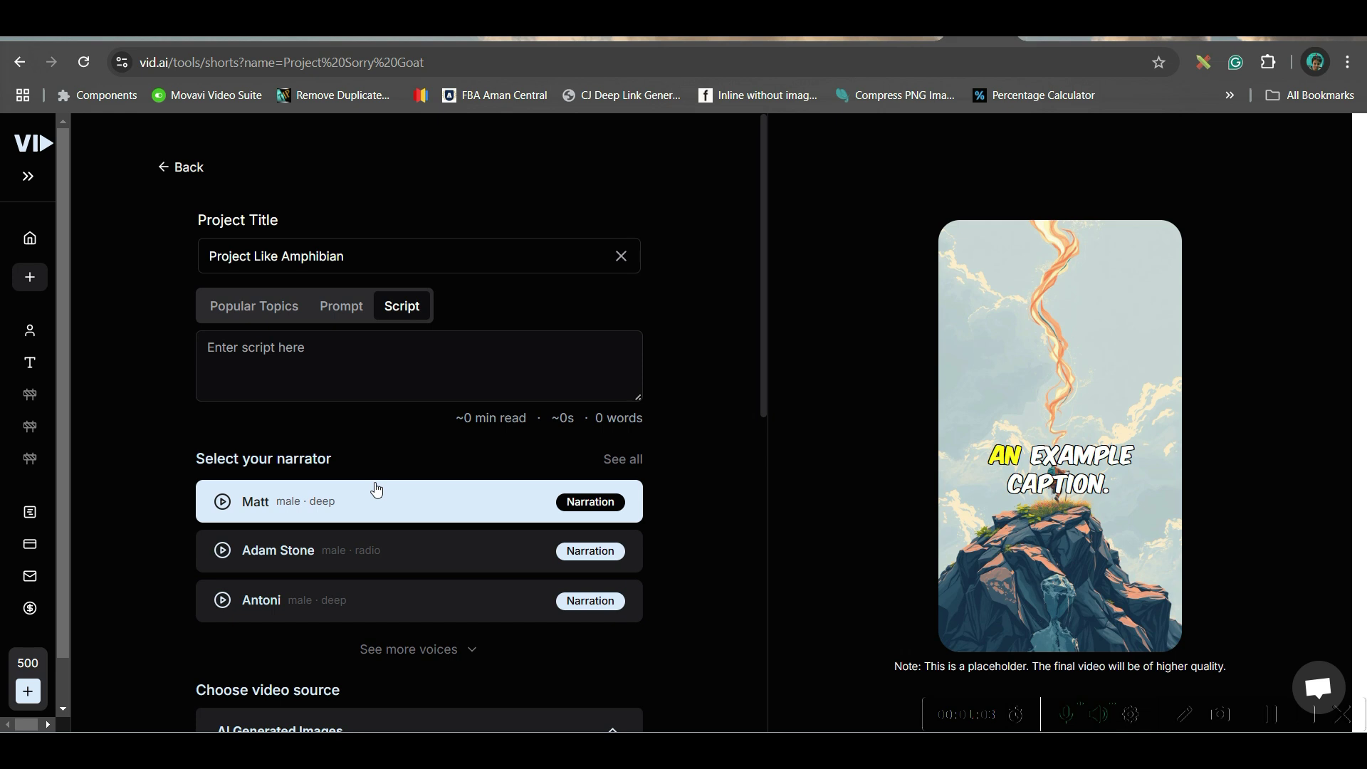
# - Base the short's script on a popular topic and choose Motivational Stories
pyautogui.click(272, 313)
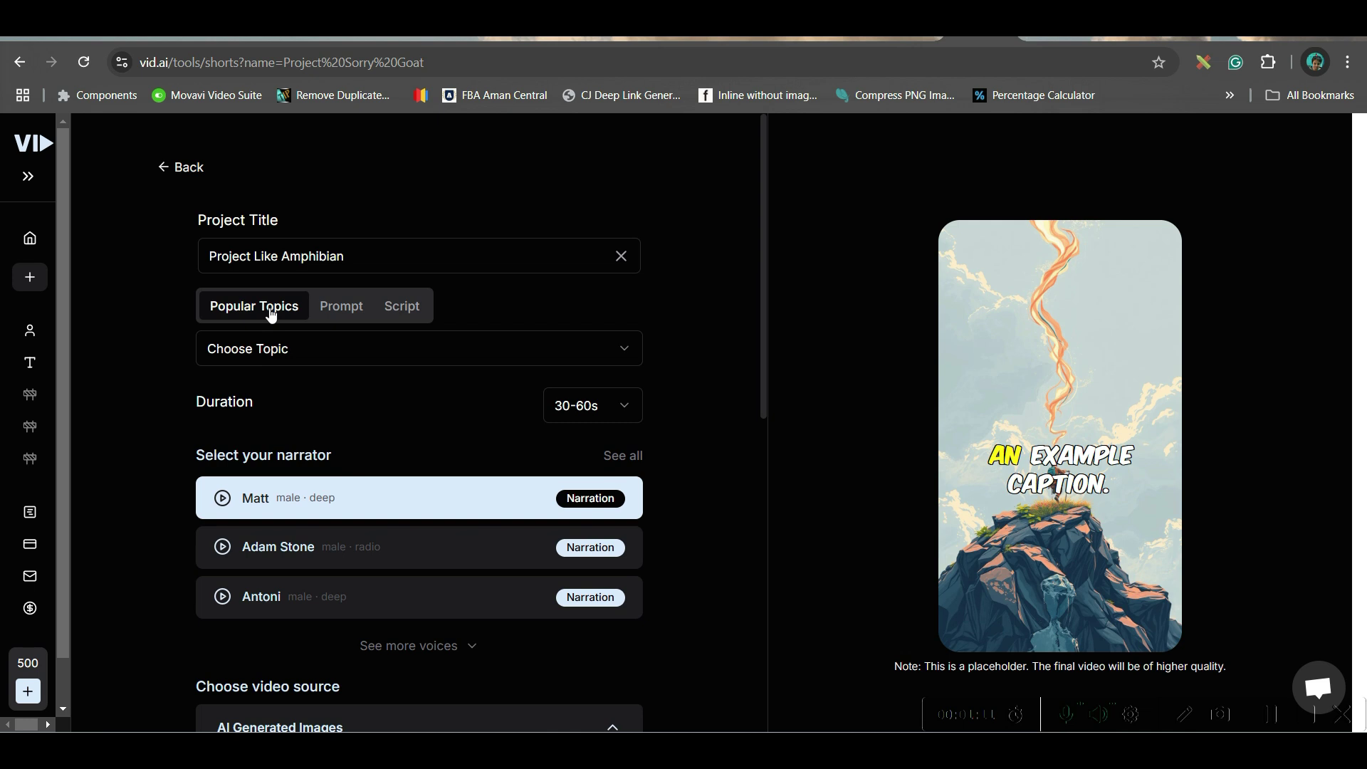
pyautogui.click(282, 358)
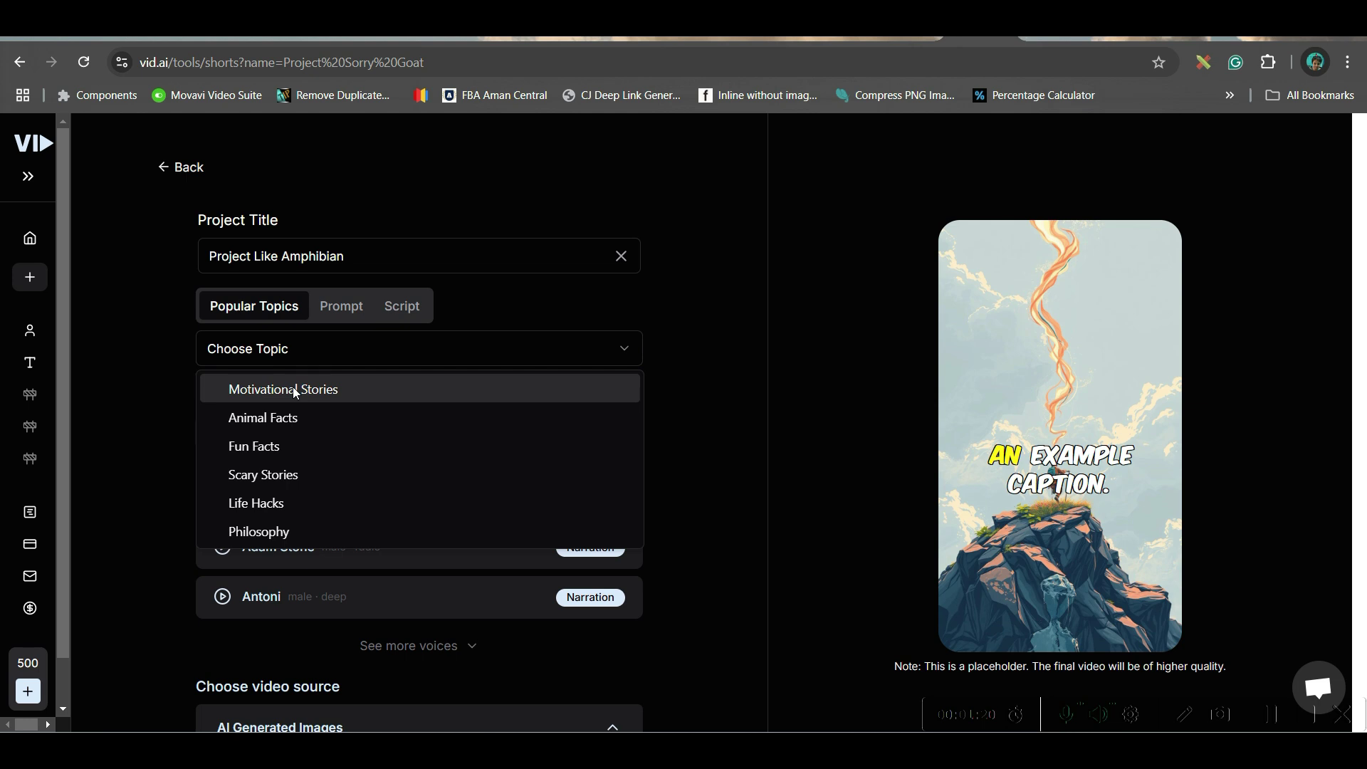
pyautogui.click(295, 390)
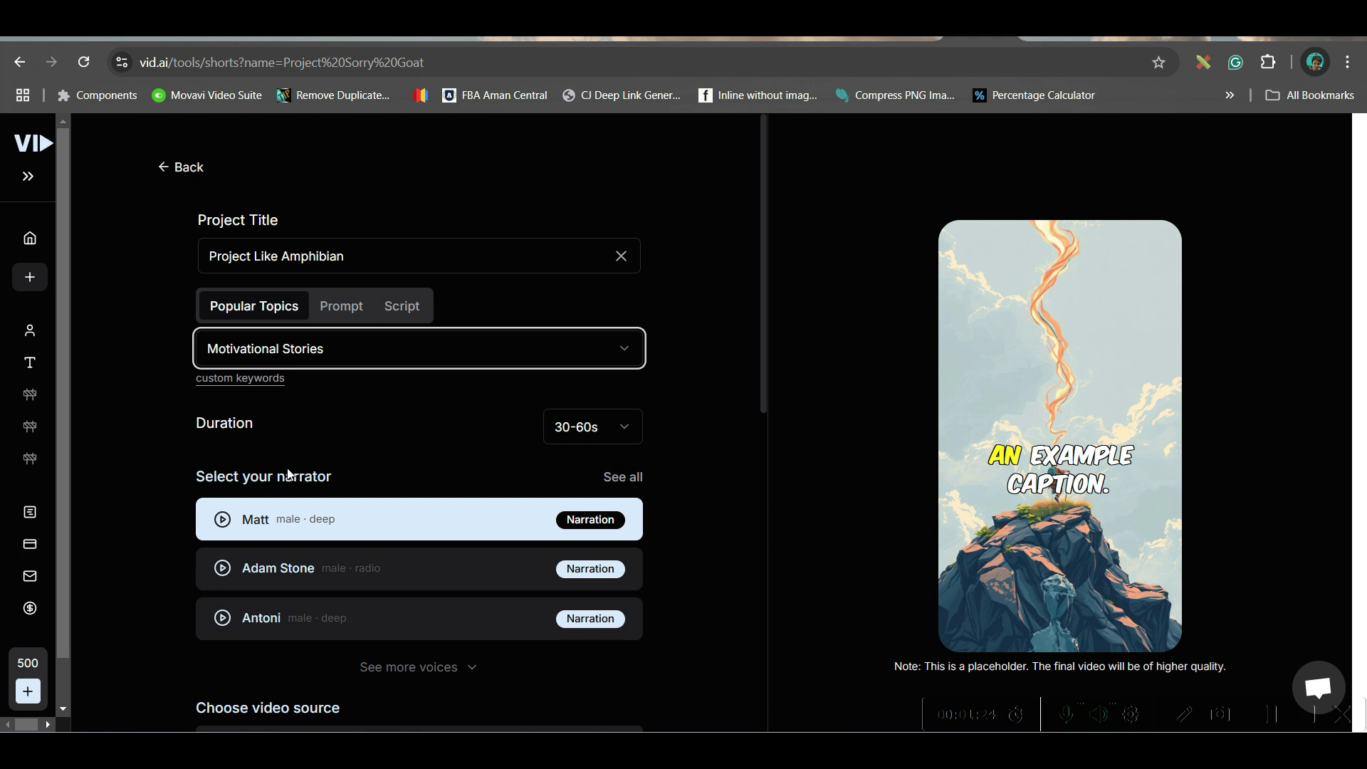
# - Look at the available duration options and expand the list of narrator voices
pyautogui.click(591, 426)
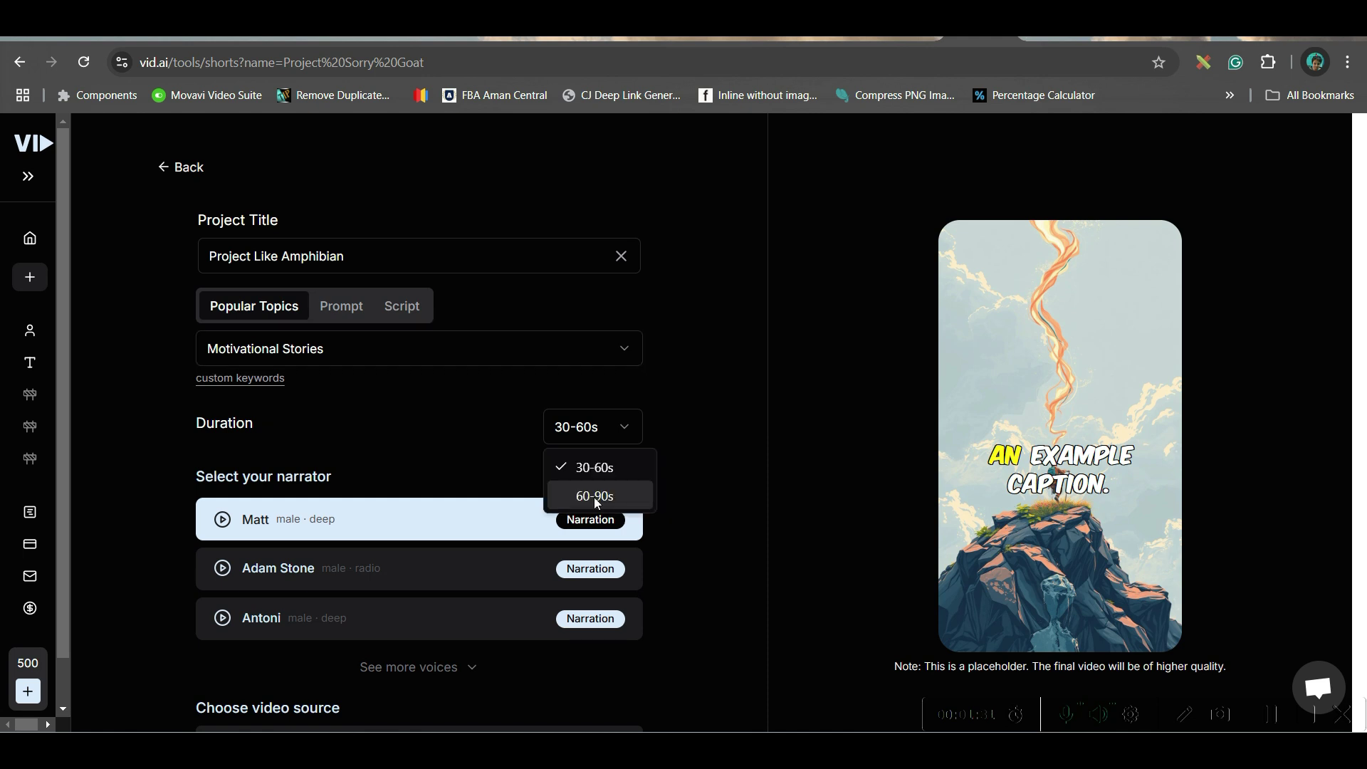
pyautogui.scroll(-1, 591, 491)
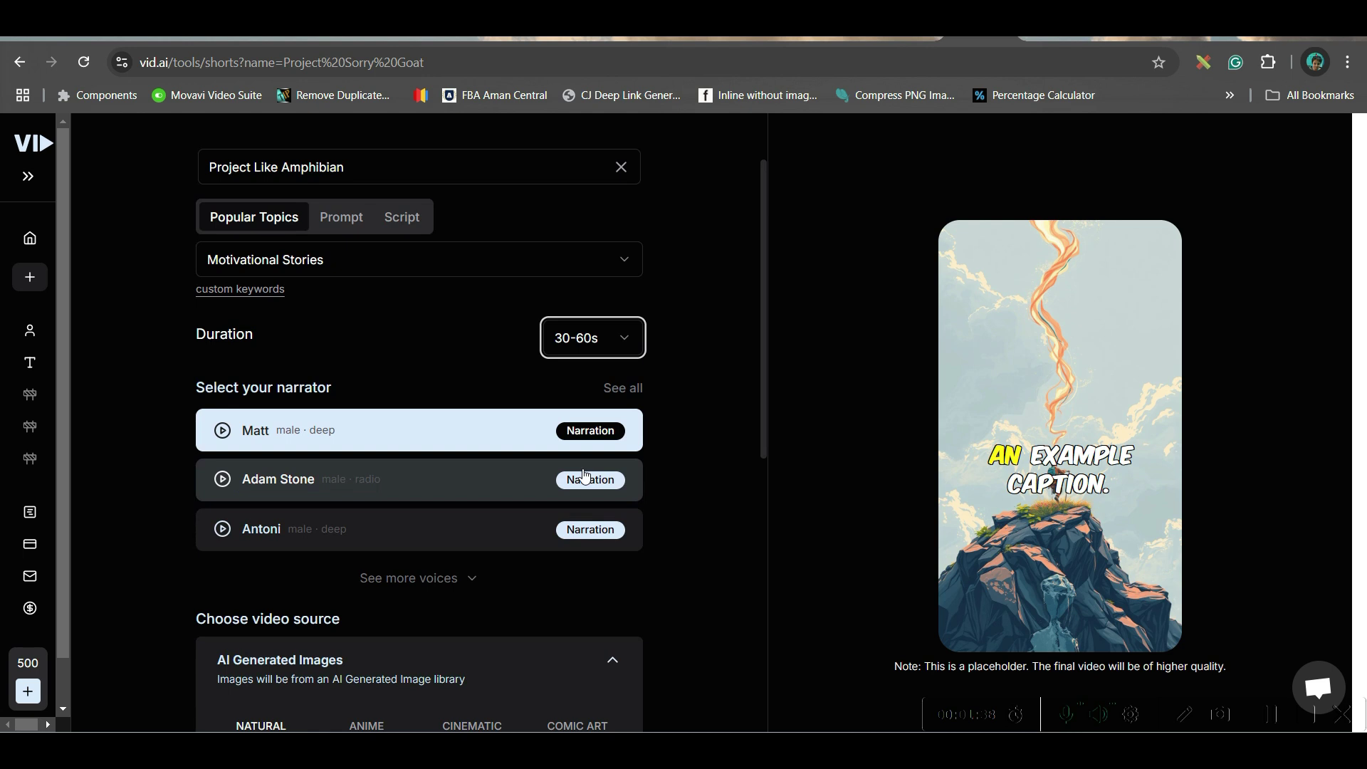
pyautogui.scroll(-1, 584, 476)
pyautogui.click(427, 488)
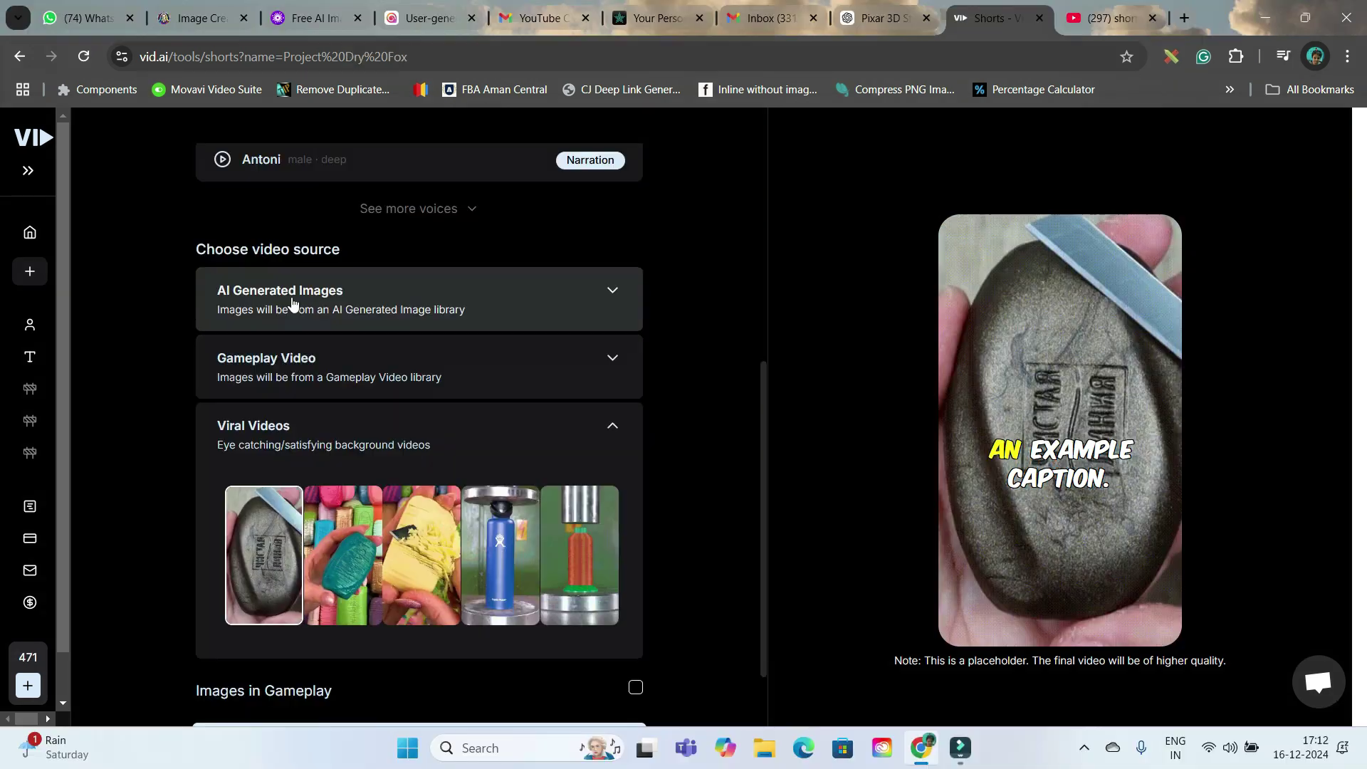
# - Compare the AI Generated Images styles with the Gameplay Video backgrounds as the video source
pyautogui.click(296, 292)
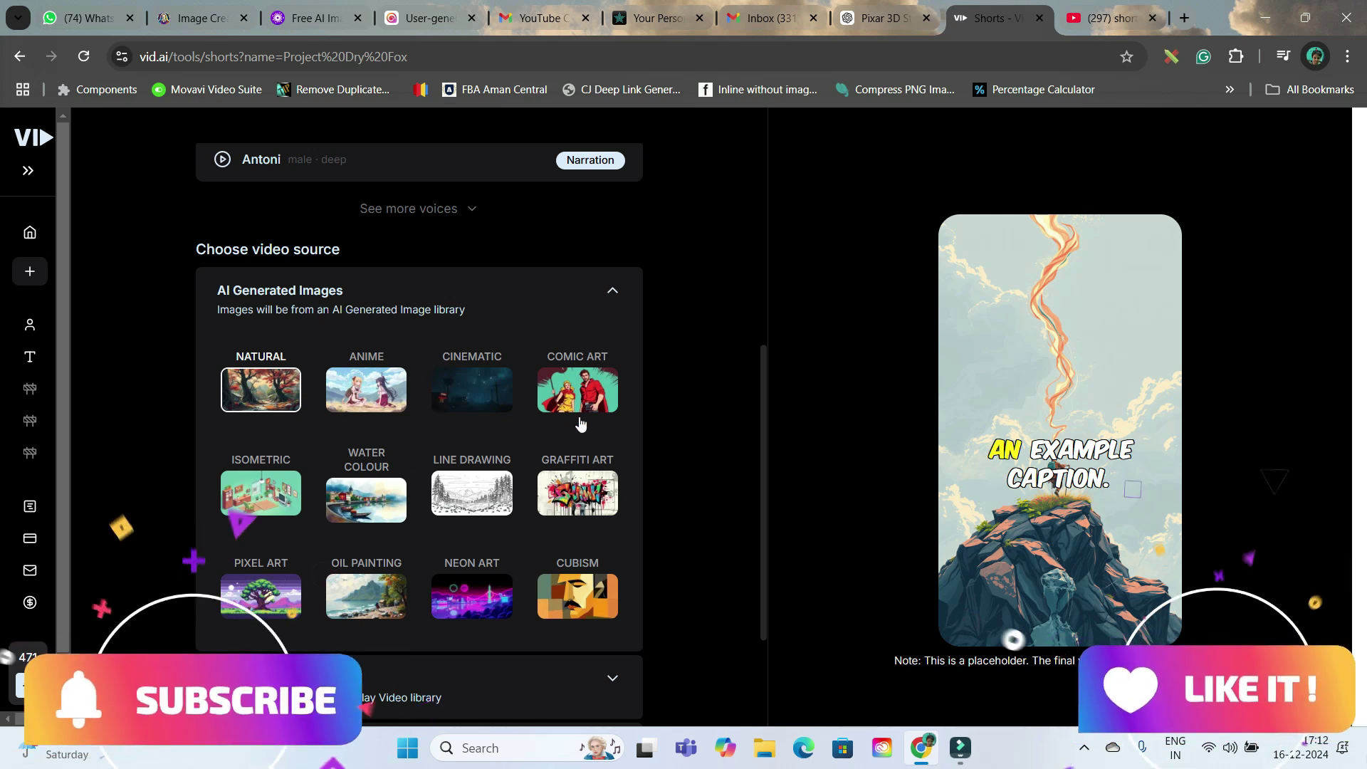
pyautogui.scroll(-1, 441, 466)
pyautogui.scroll(-3, 441, 464)
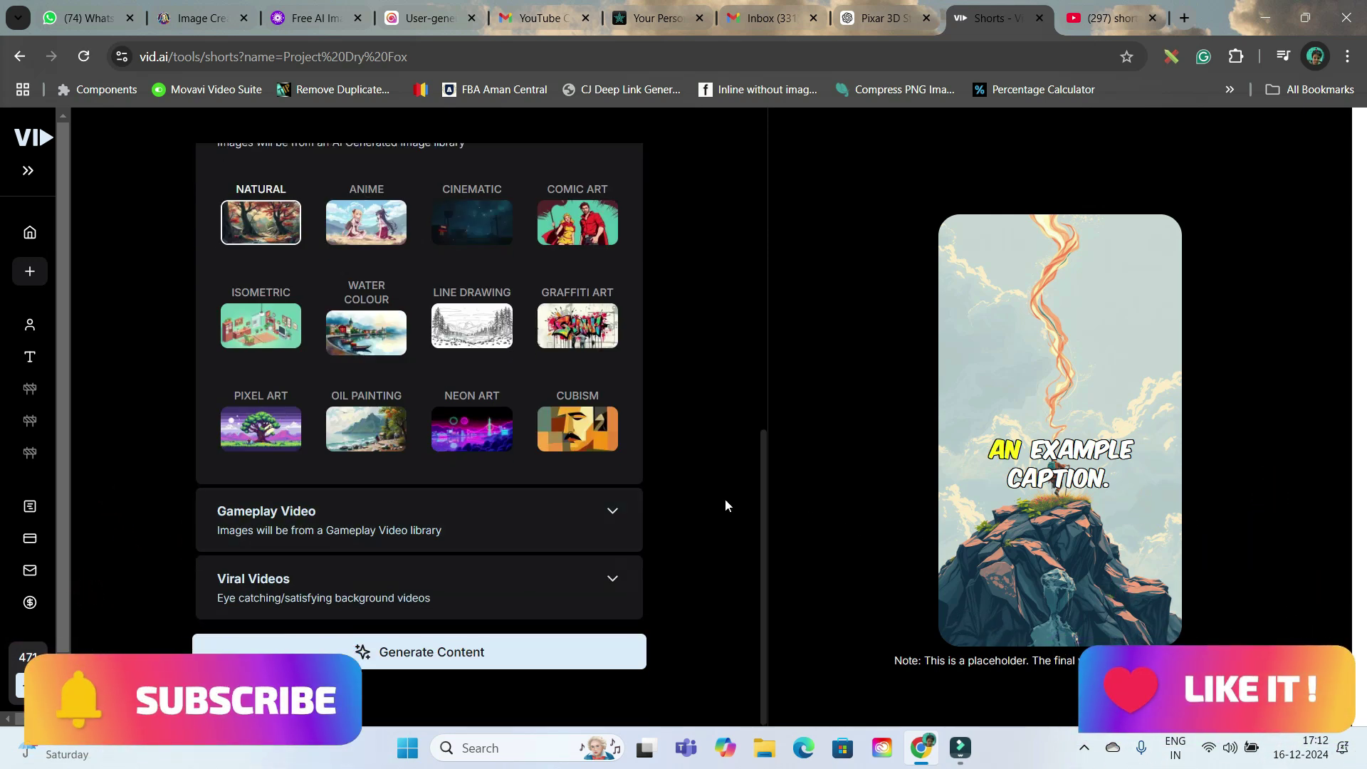
pyautogui.click(351, 525)
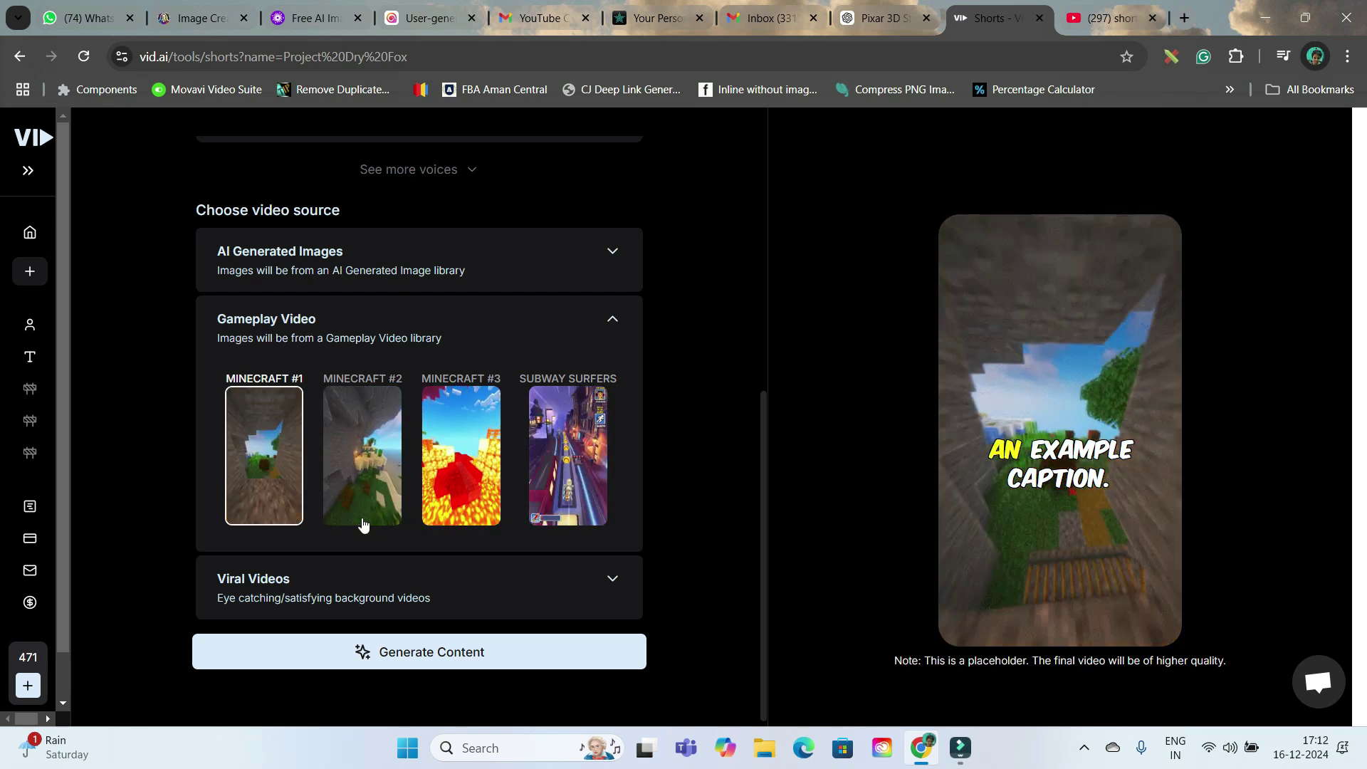
# - Switch the script source to Popular Topics and look over the Minecraft and Subway Surfers gameplay backgrounds
pyautogui.scroll(5, 427, 299)
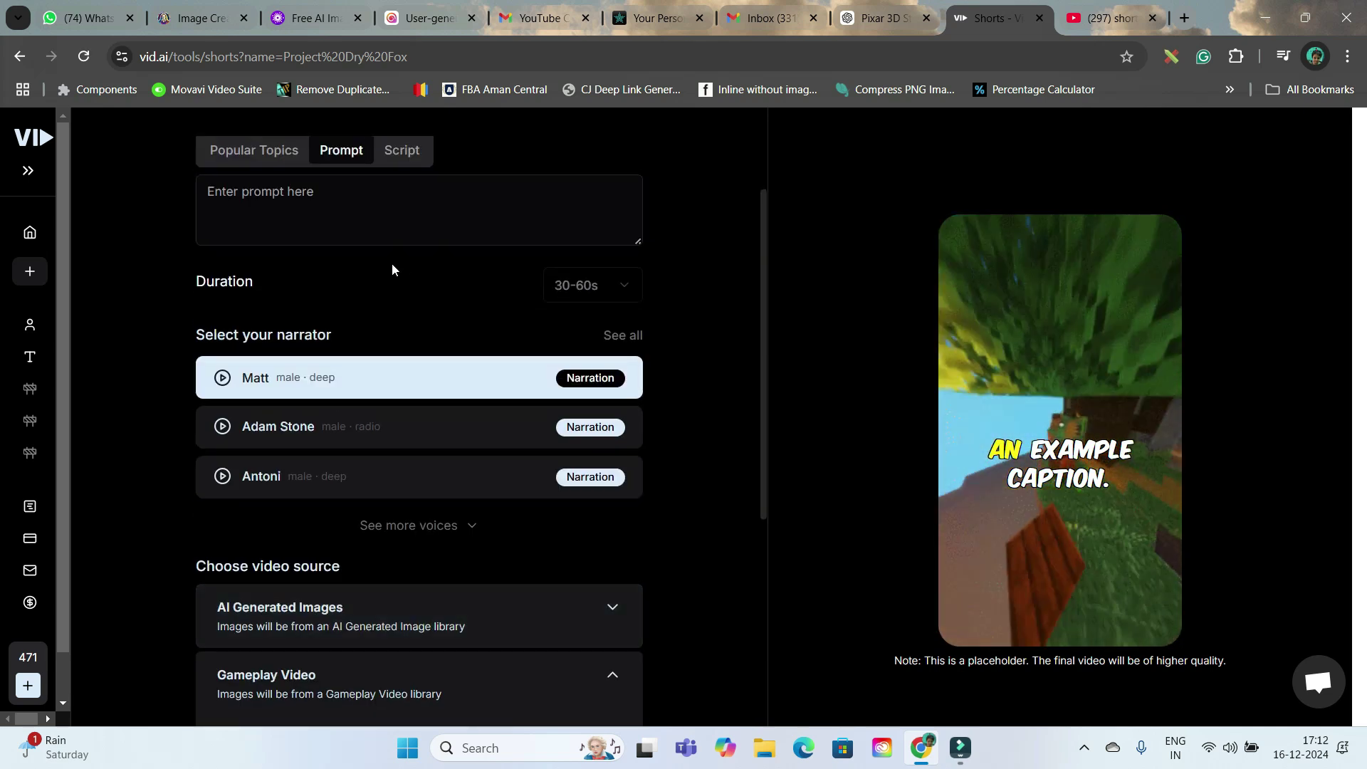
pyautogui.click(235, 159)
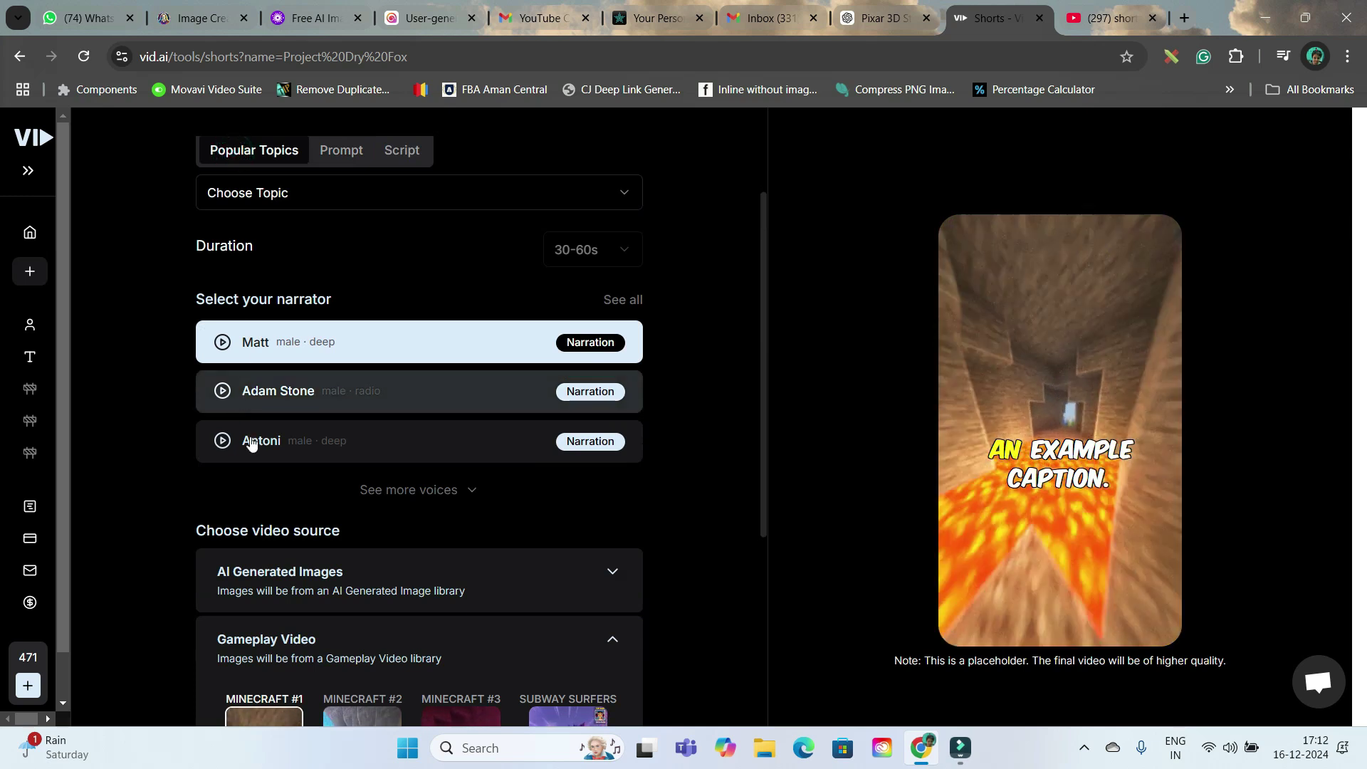
pyautogui.scroll(-1, 360, 606)
pyautogui.scroll(-3, 359, 606)
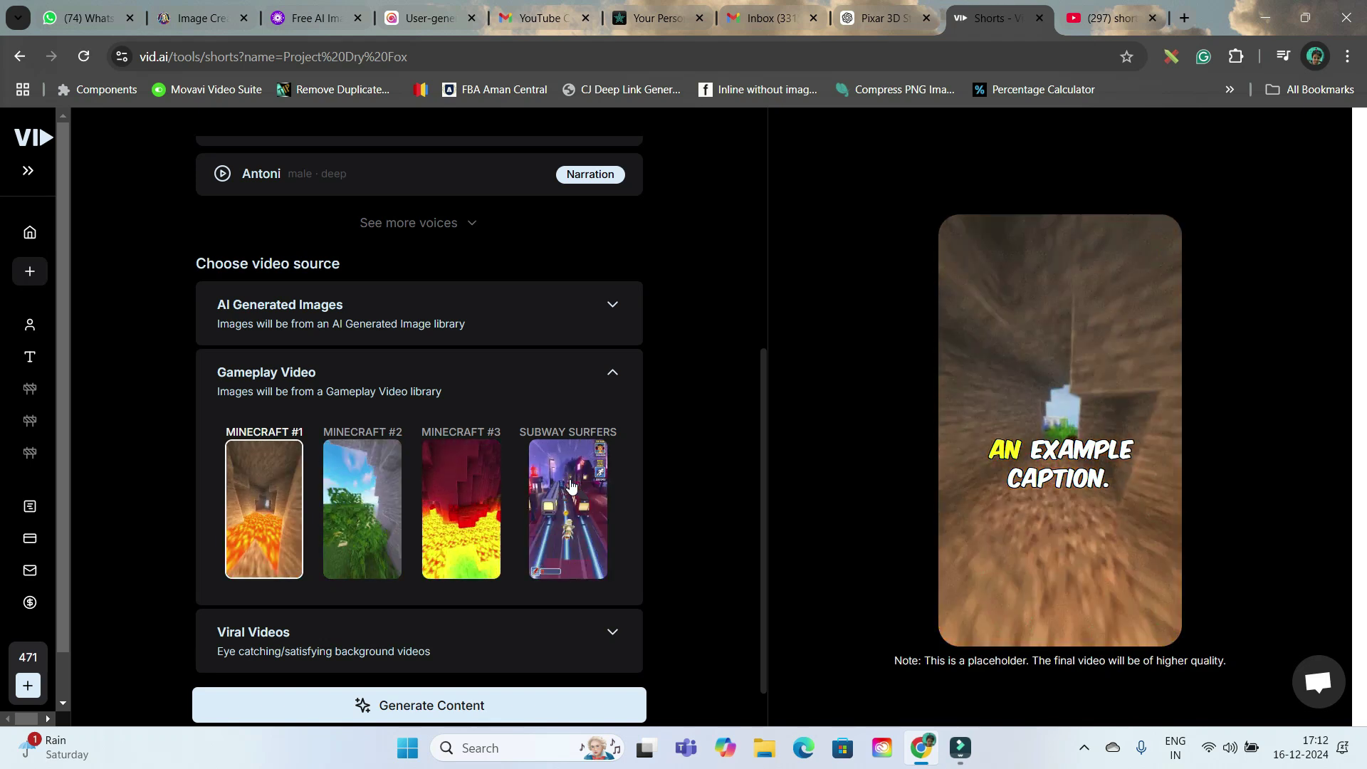
# - Set the video source to Viral Videos with the first soap-cutting clip and generate the script content
pyautogui.click(610, 633)
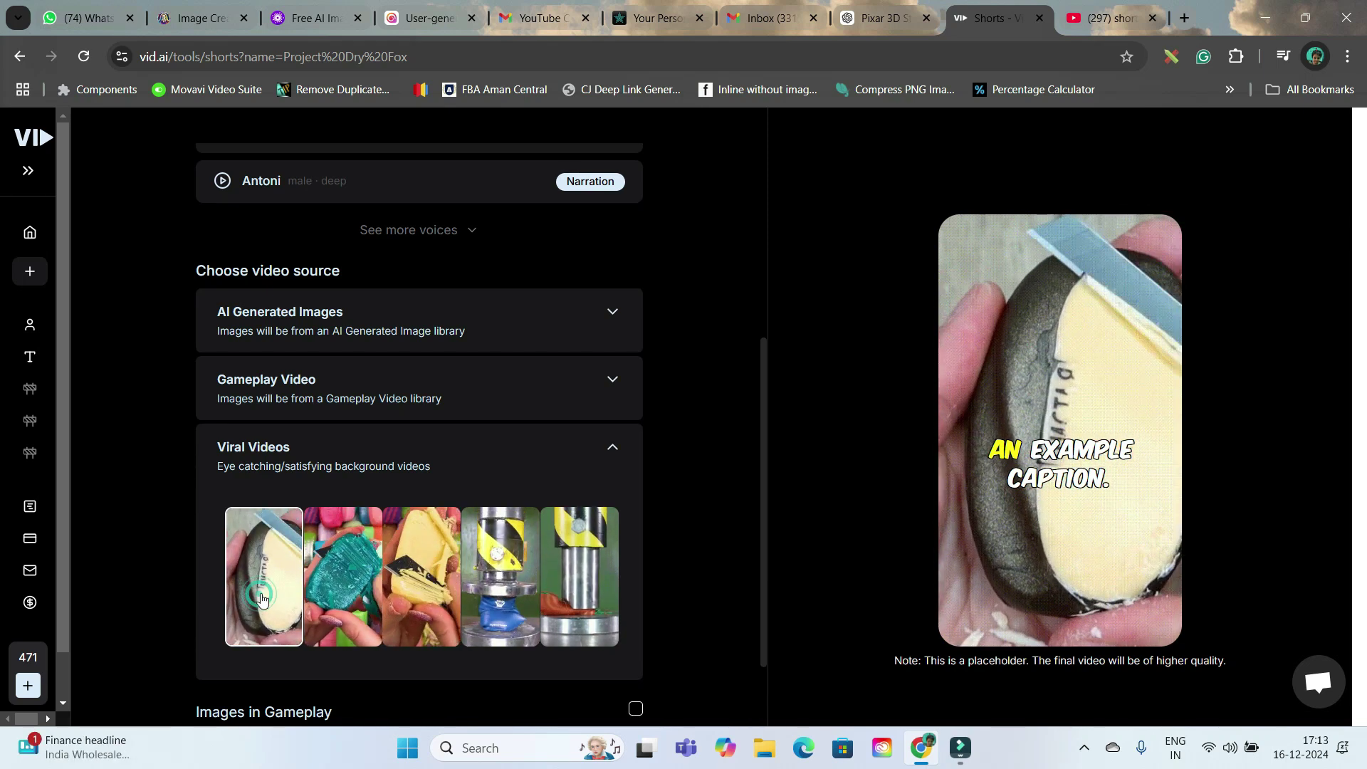
pyautogui.scroll(-2, 503, 662)
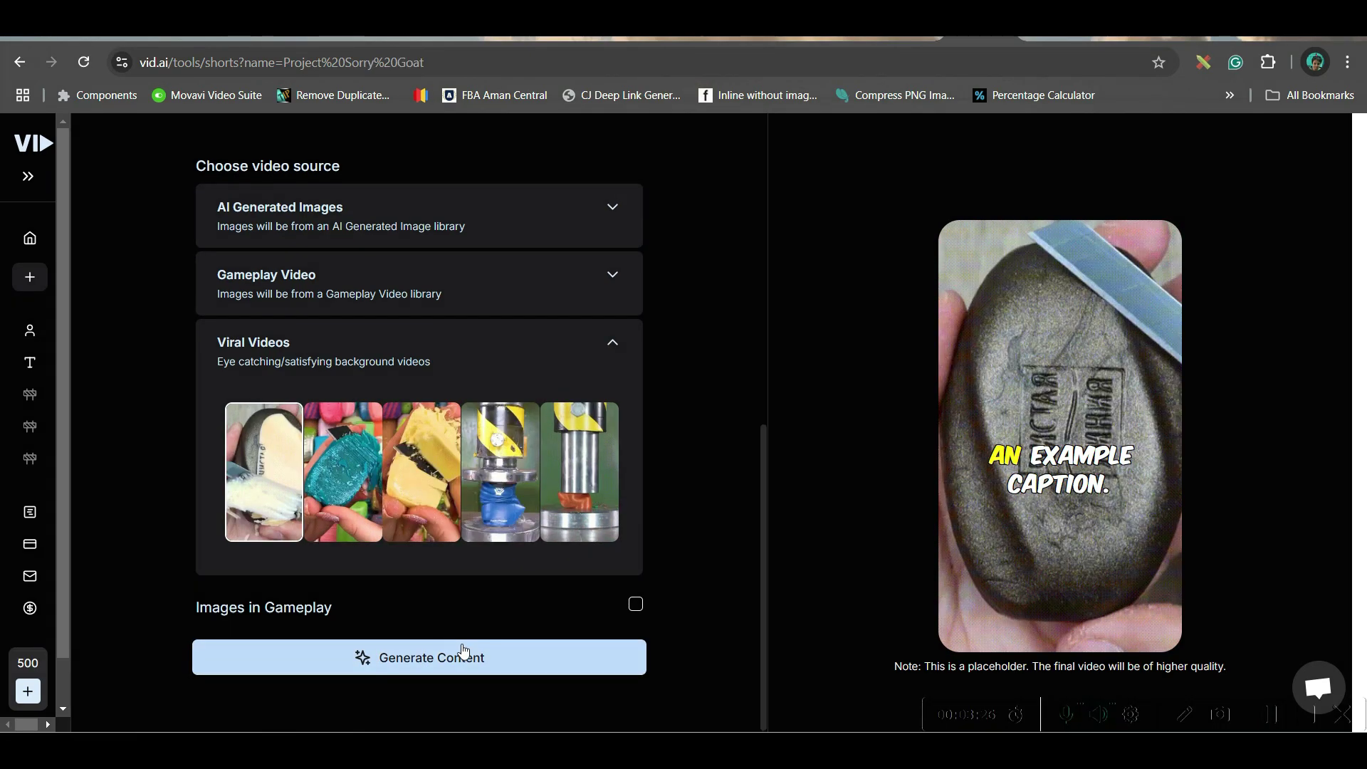
pyautogui.click(427, 652)
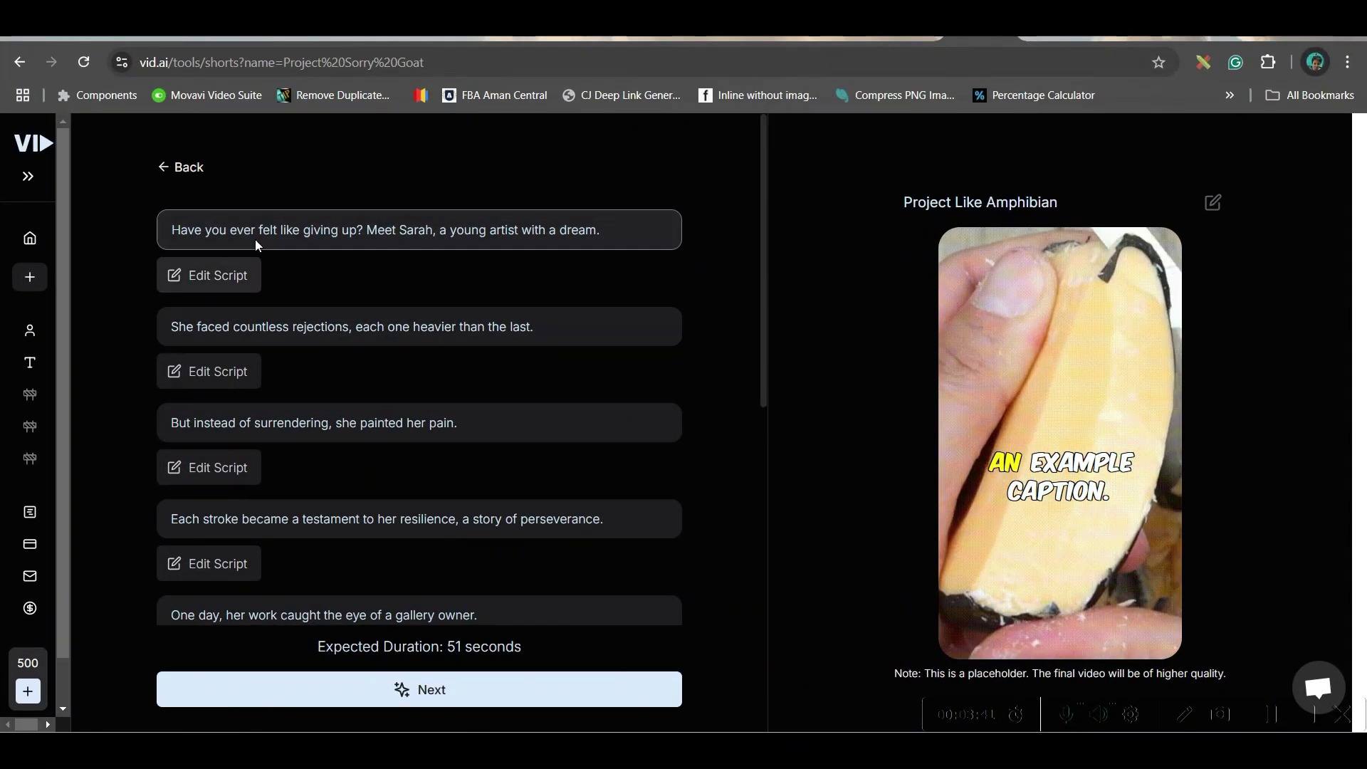
# - Review the generated script, submit the line "So, when life knocks you down" from edit mode, and proceed to the music and caption settings
pyautogui.scroll(-4, 244, 505)
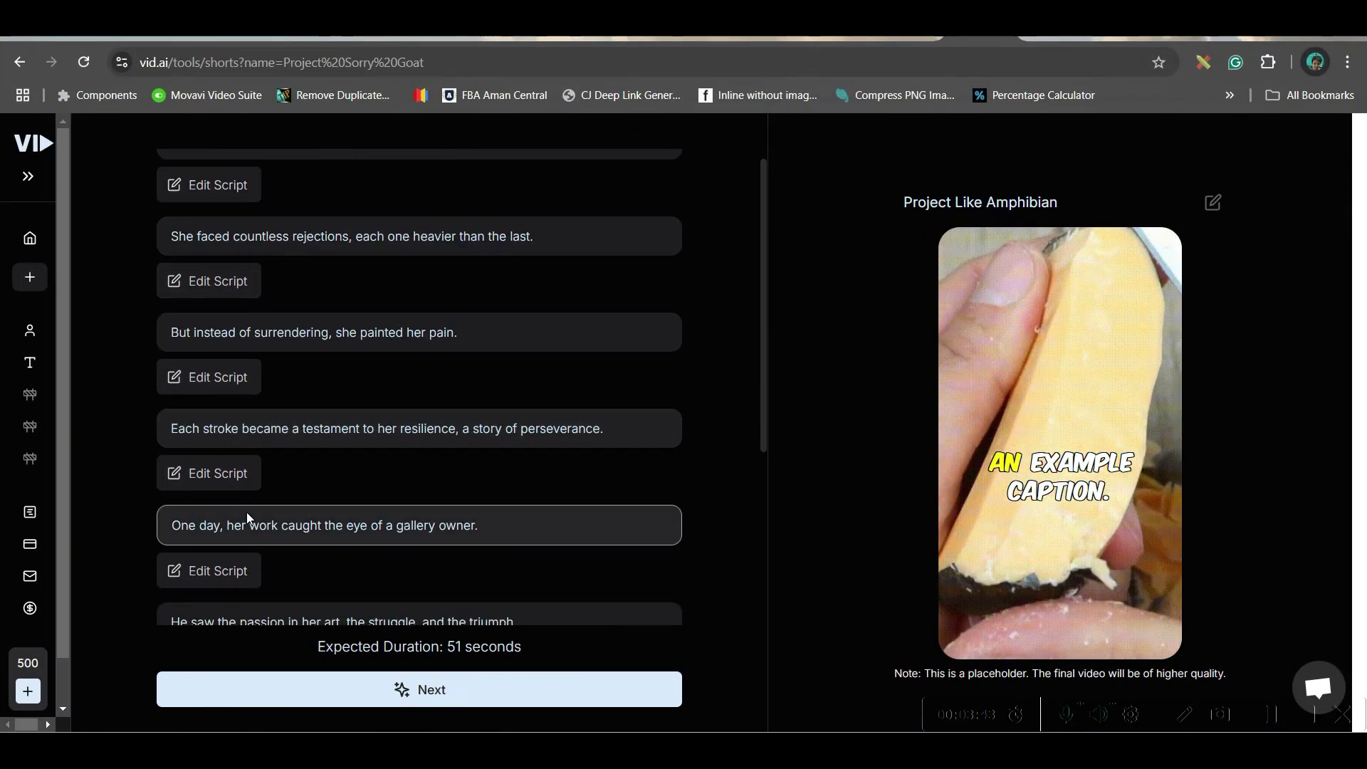
pyautogui.scroll(-4, 292, 596)
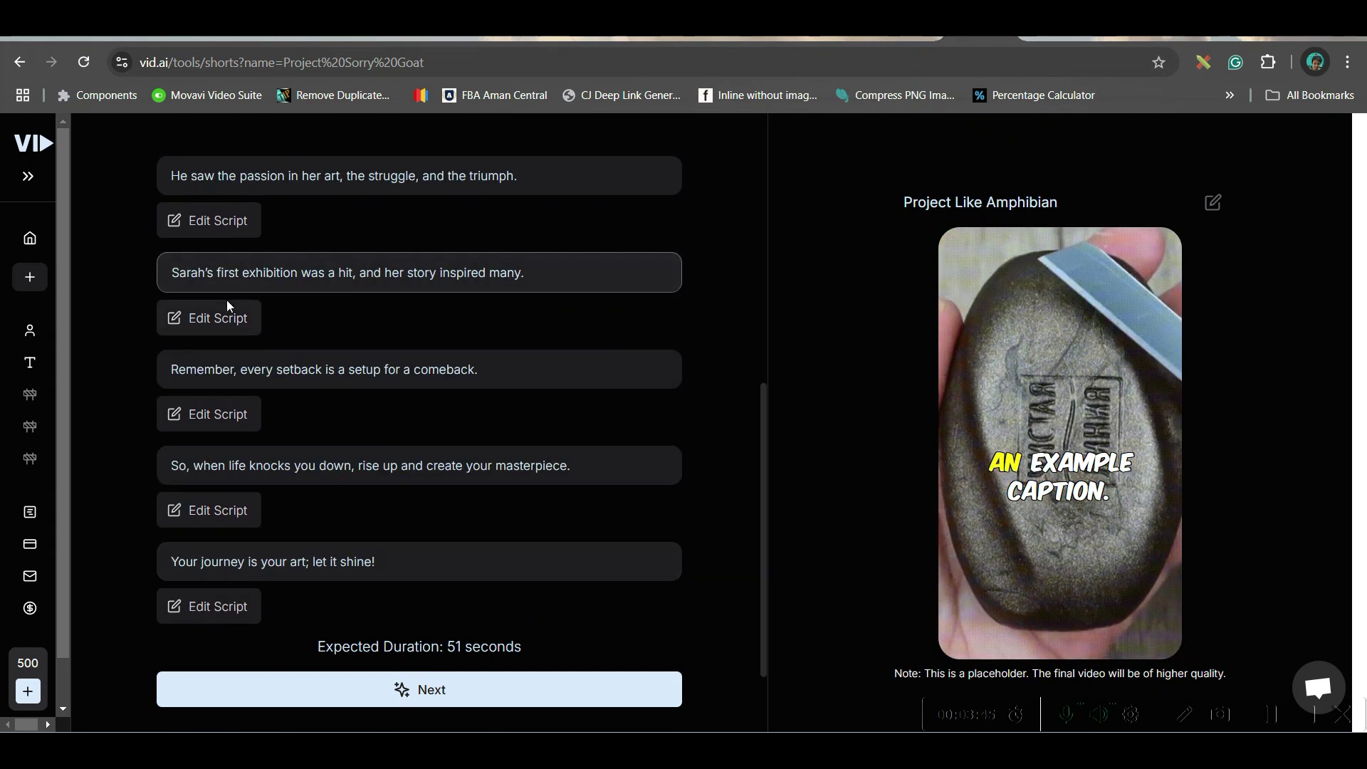
pyautogui.click(203, 510)
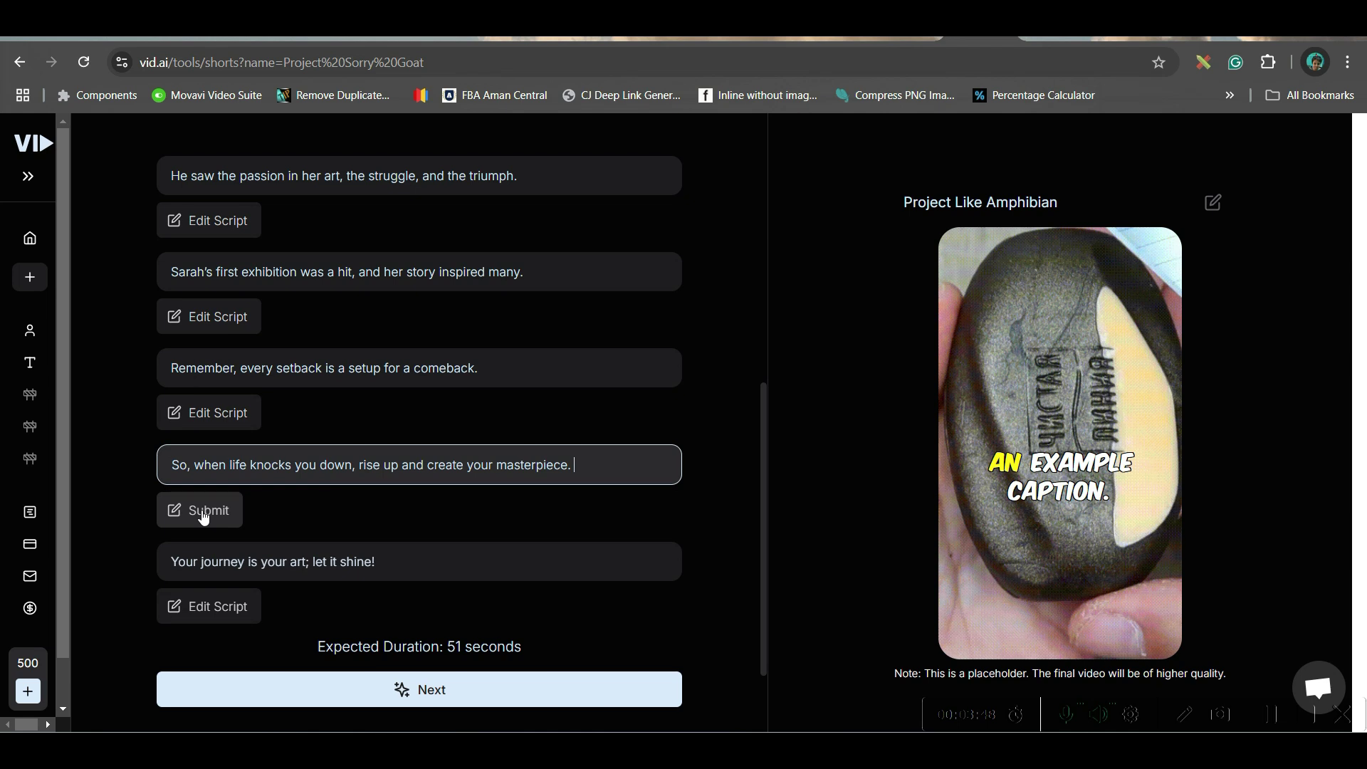
pyautogui.click(203, 510)
pyautogui.tripleClick(419, 647)
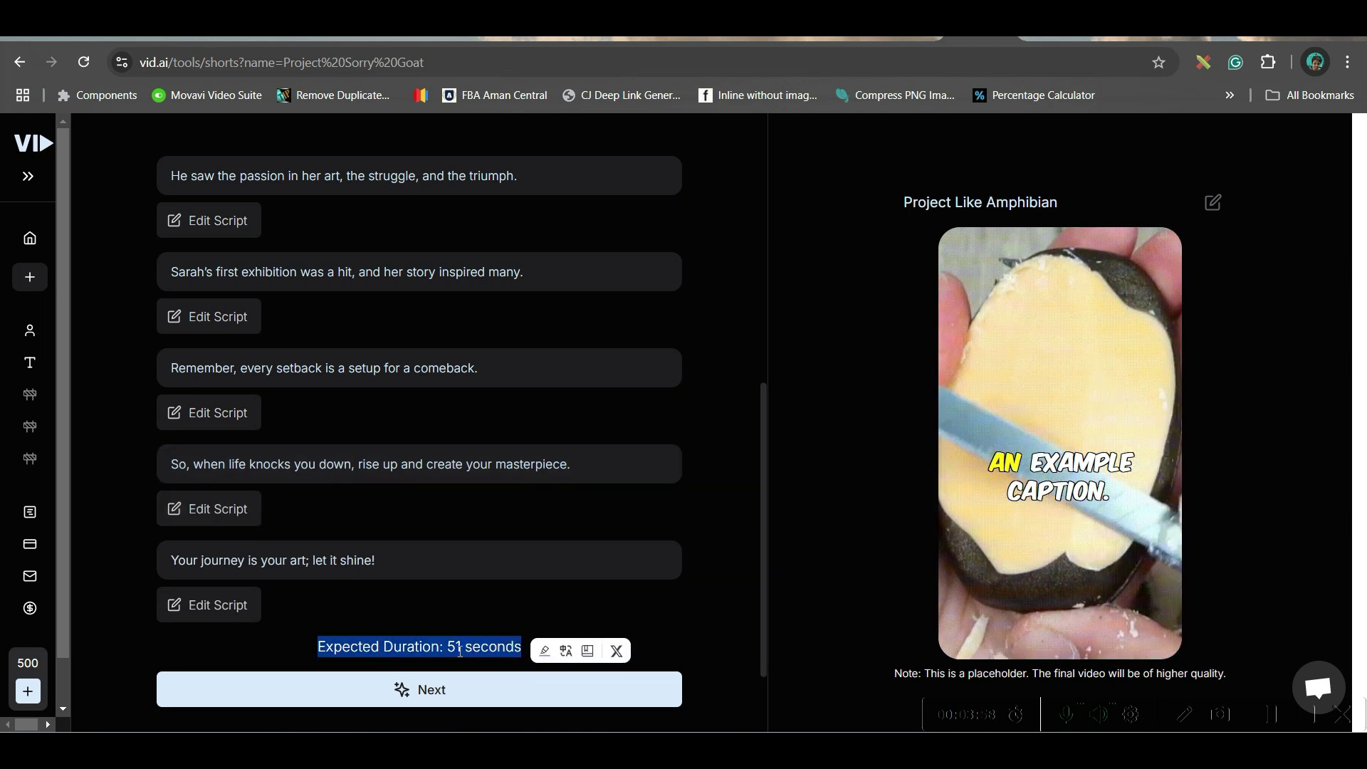
pyautogui.click(438, 694)
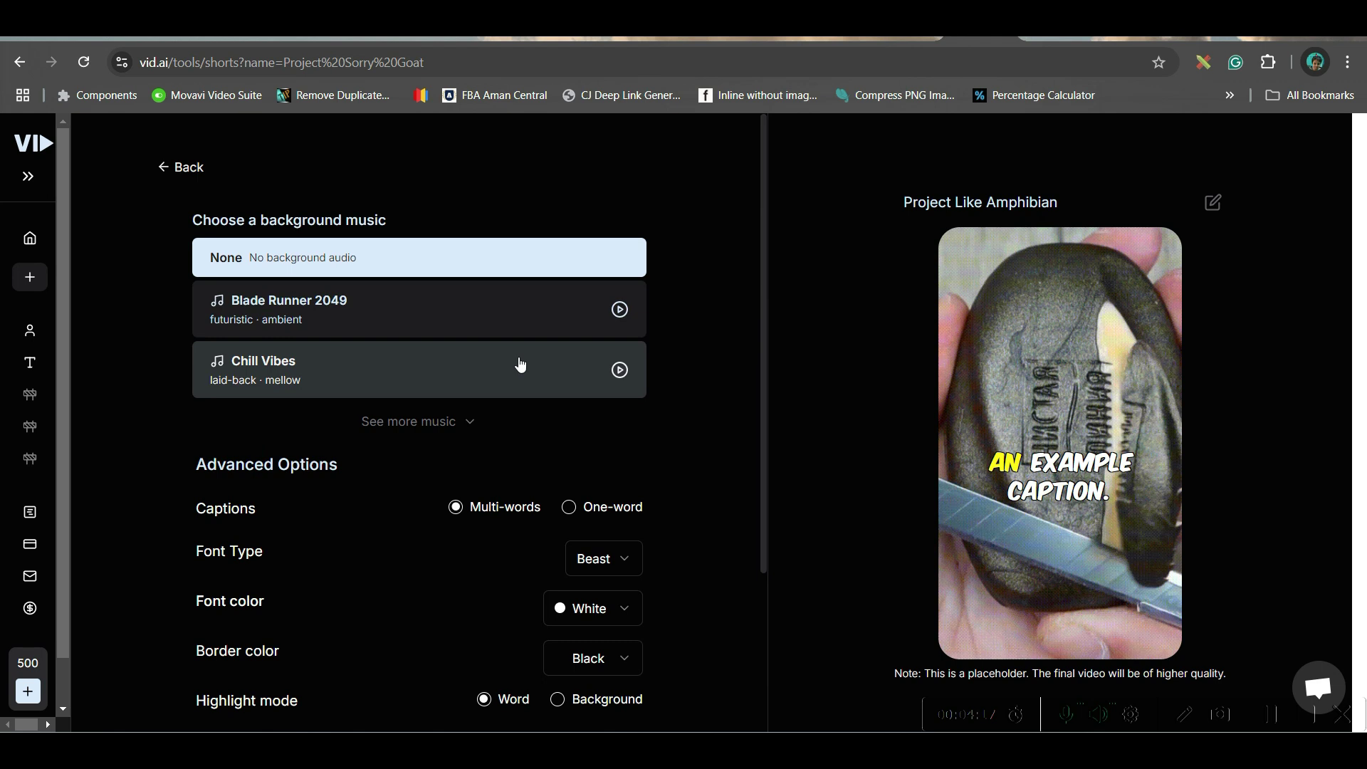
# - Look through the full background music list and the font type options for the captions
pyautogui.click(454, 412)
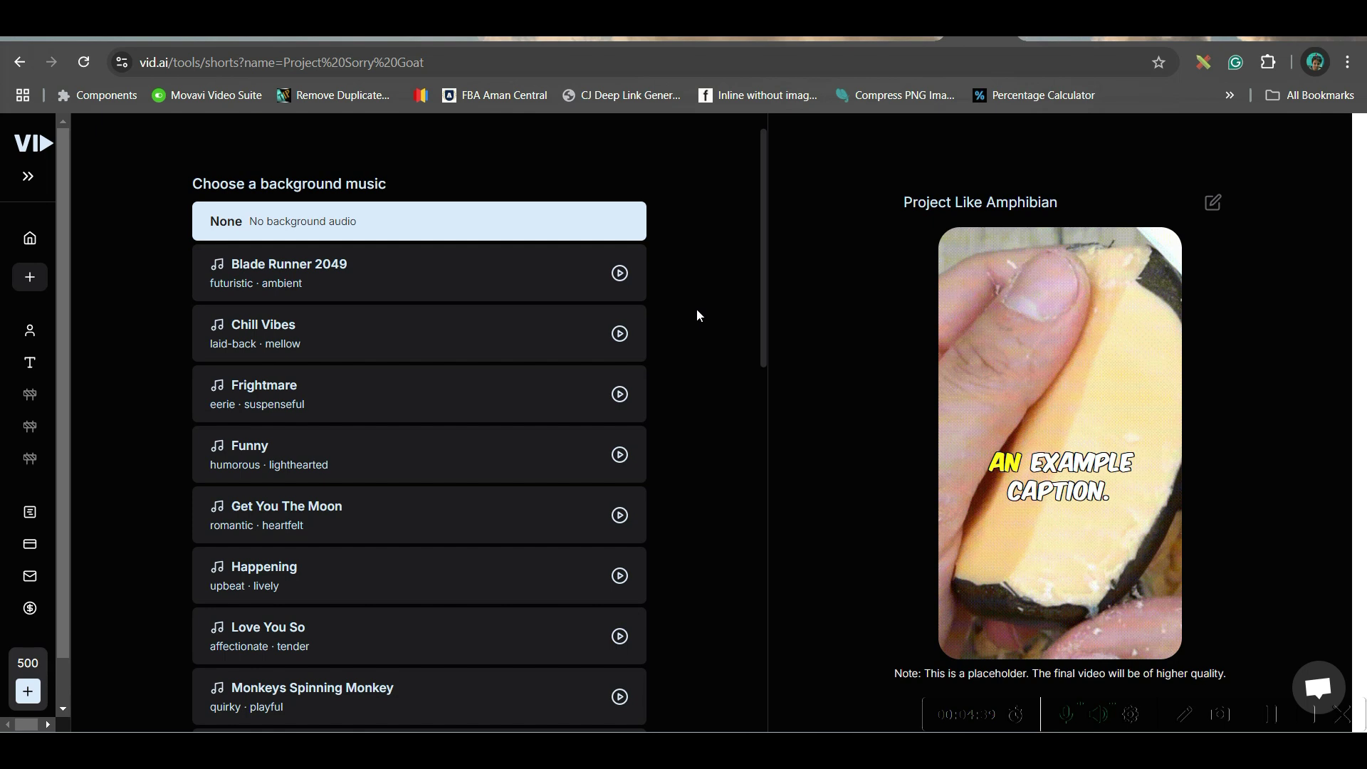
pyautogui.scroll(-5, 573, 318)
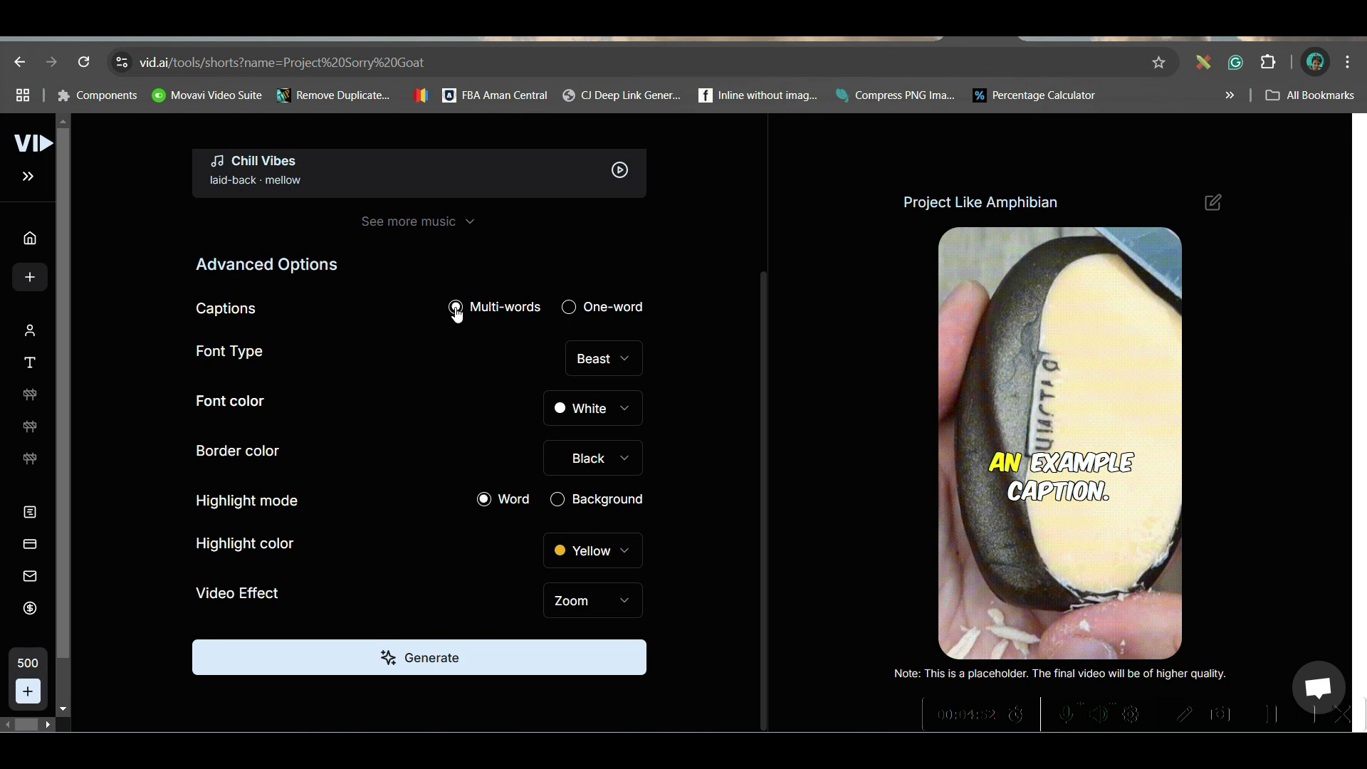
pyautogui.click(615, 366)
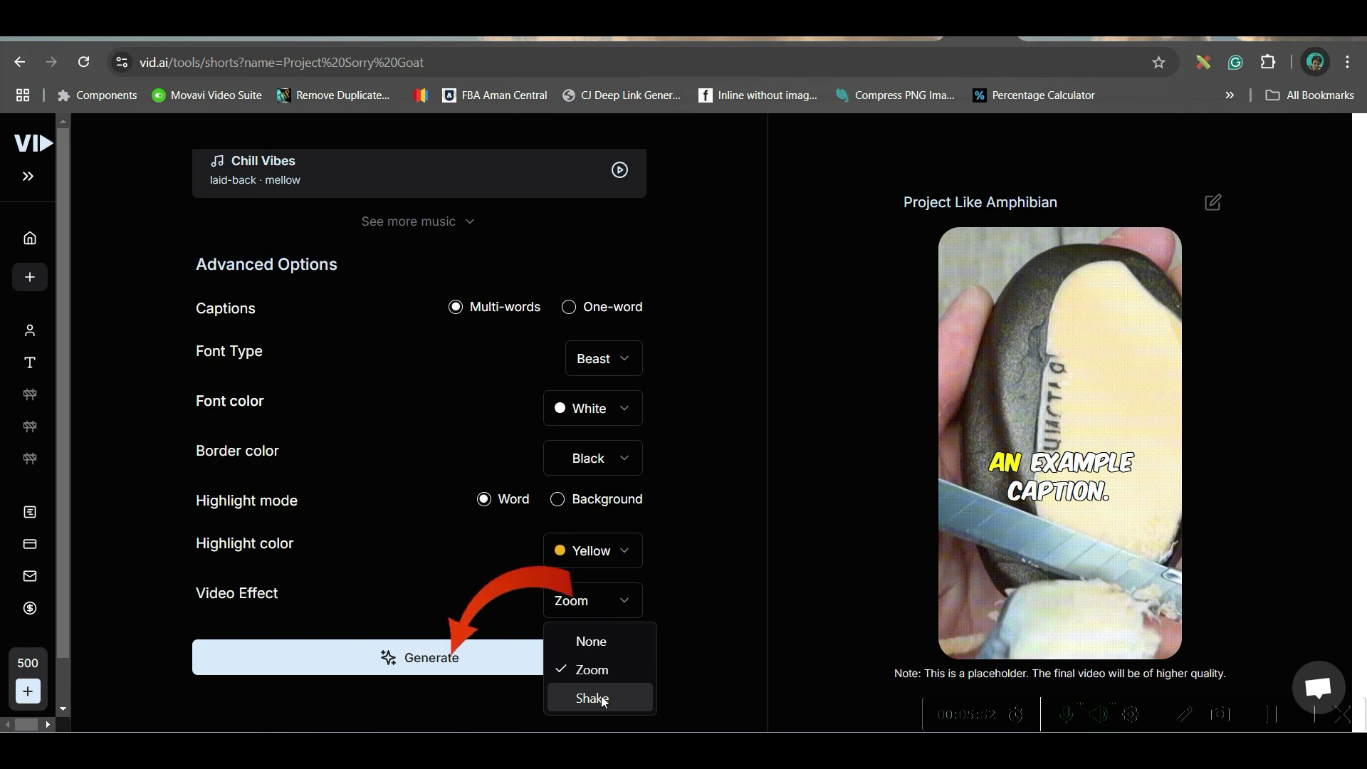
# - Generate the short video and pause its preview playback
pyautogui.click(509, 660)
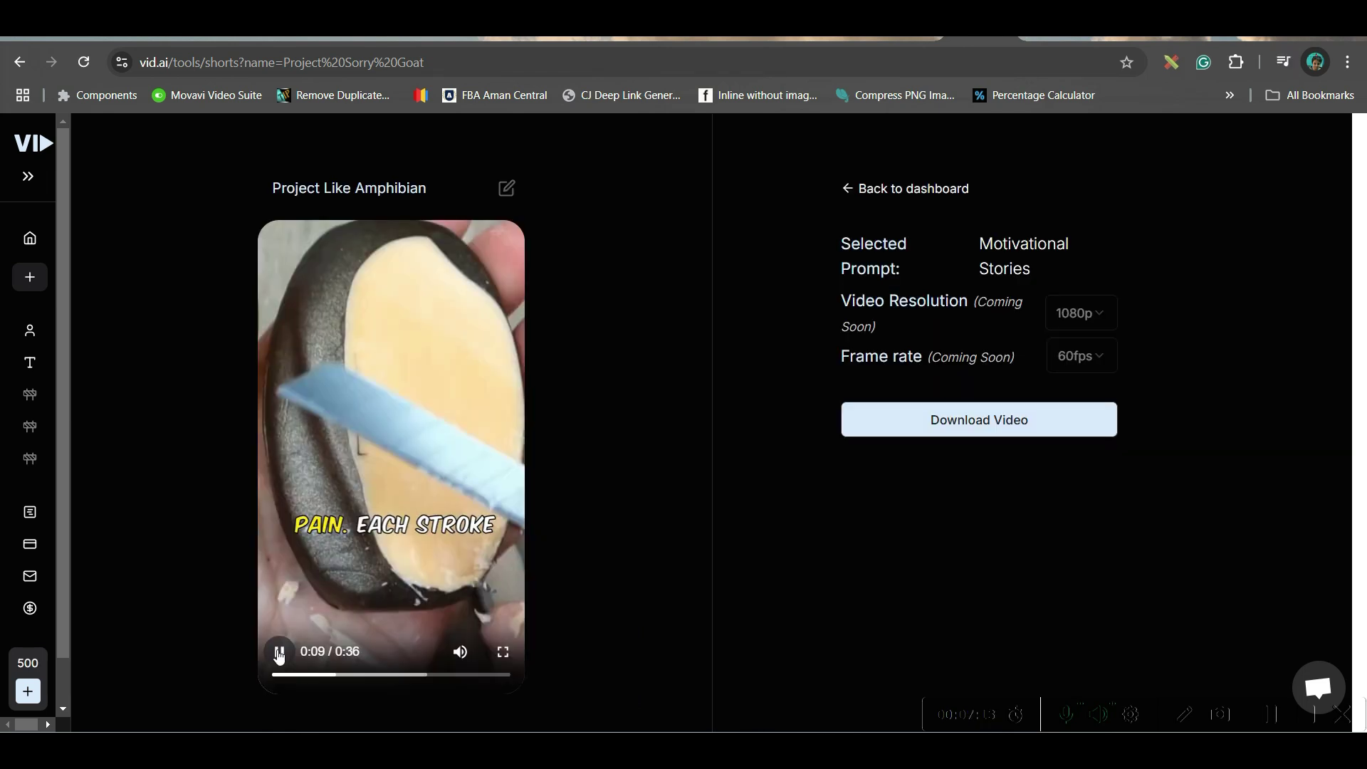
pyautogui.click(279, 651)
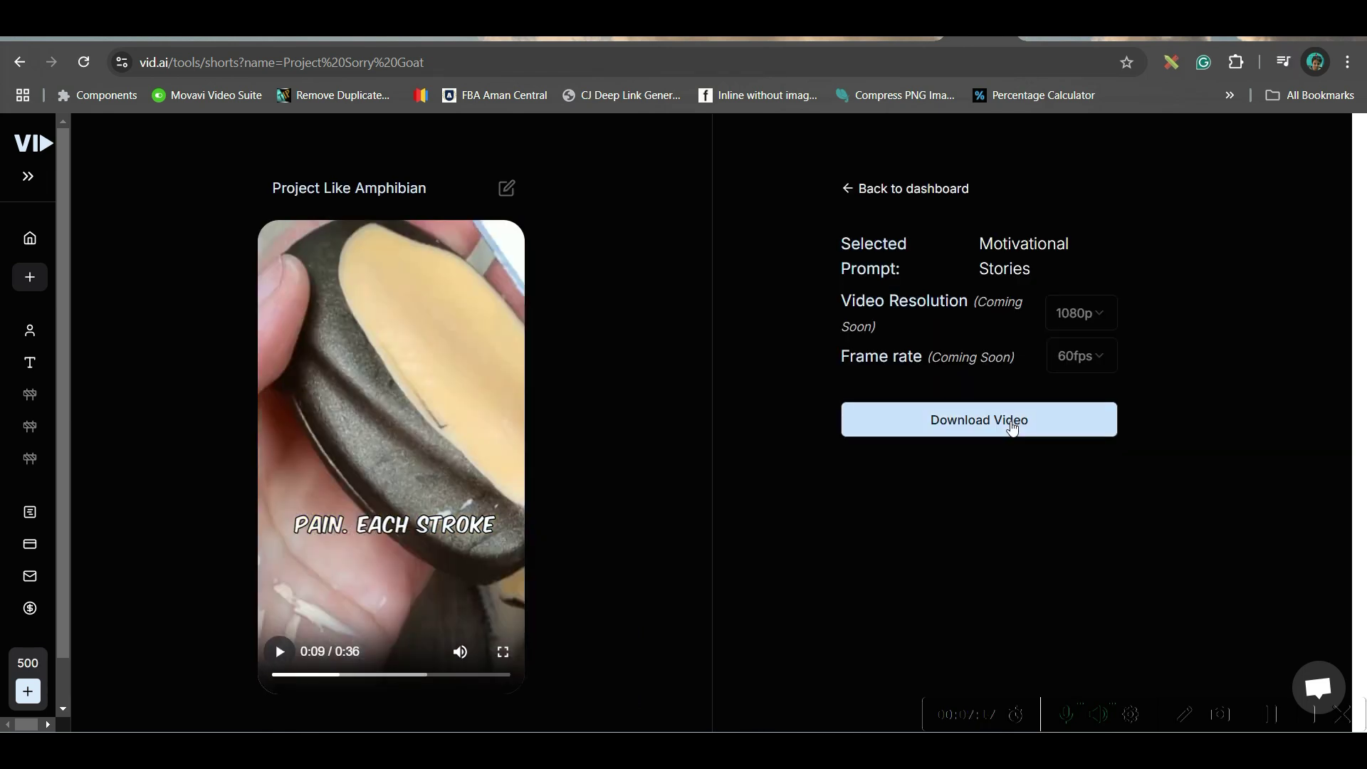
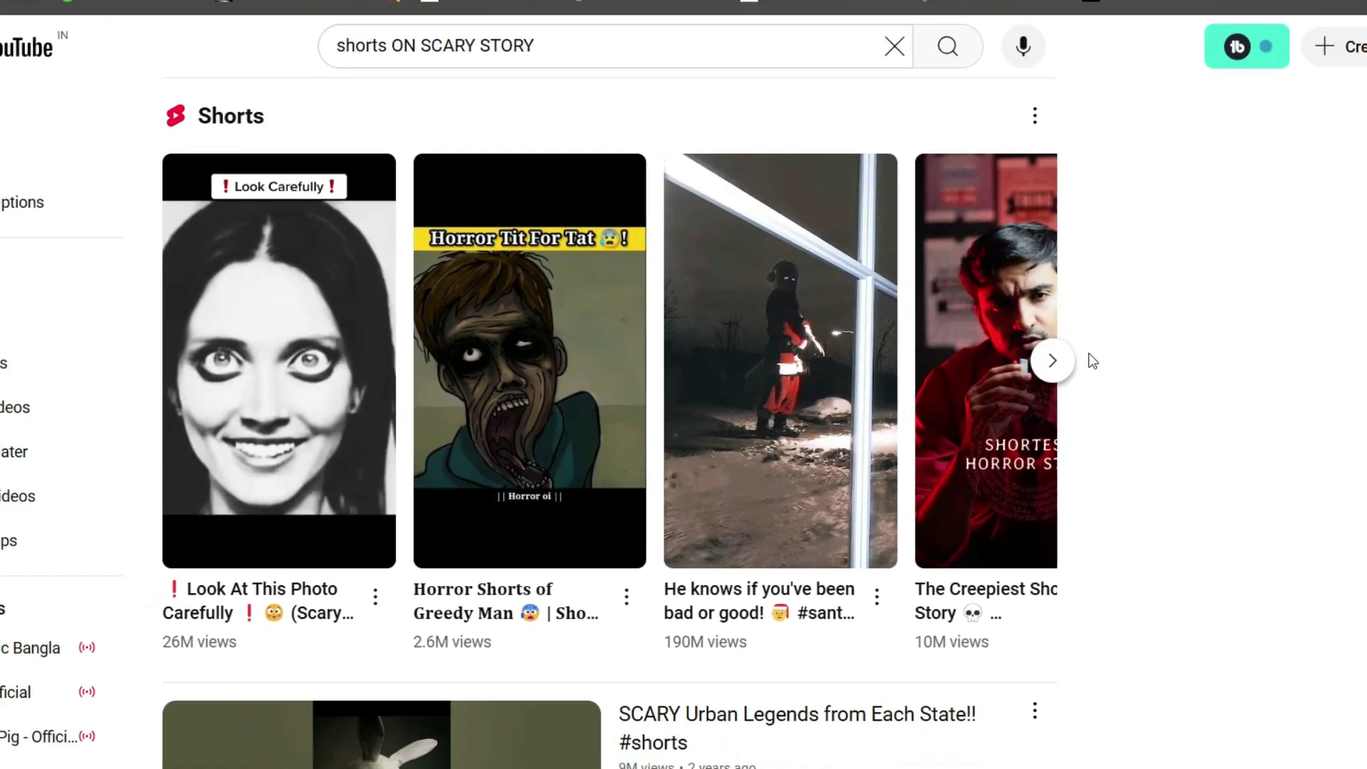
pyautogui.click(1163, 331)
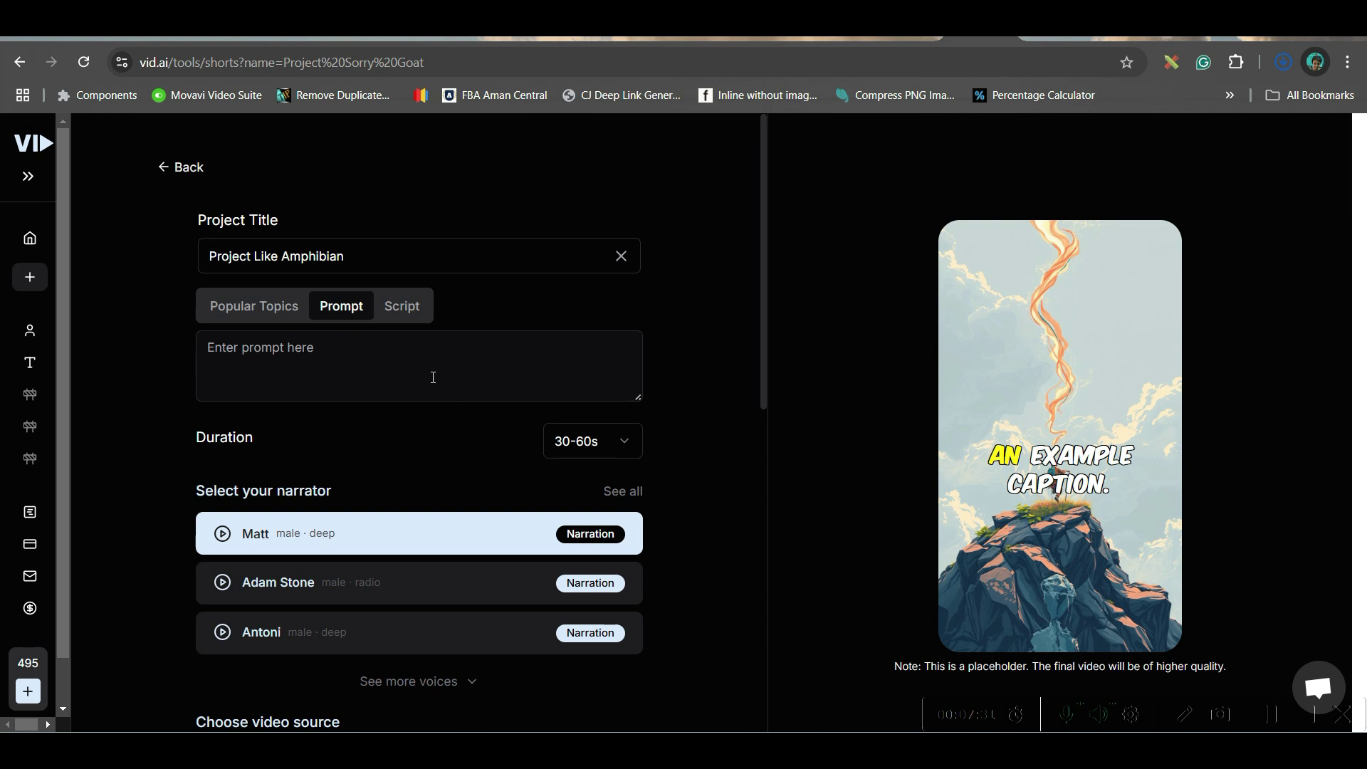
# - Start the custom prompt with "Please create a scary short story where a Man gives lift to a beautiful girl"
pyautogui.click(253, 305)
pyautogui.click(418, 348)
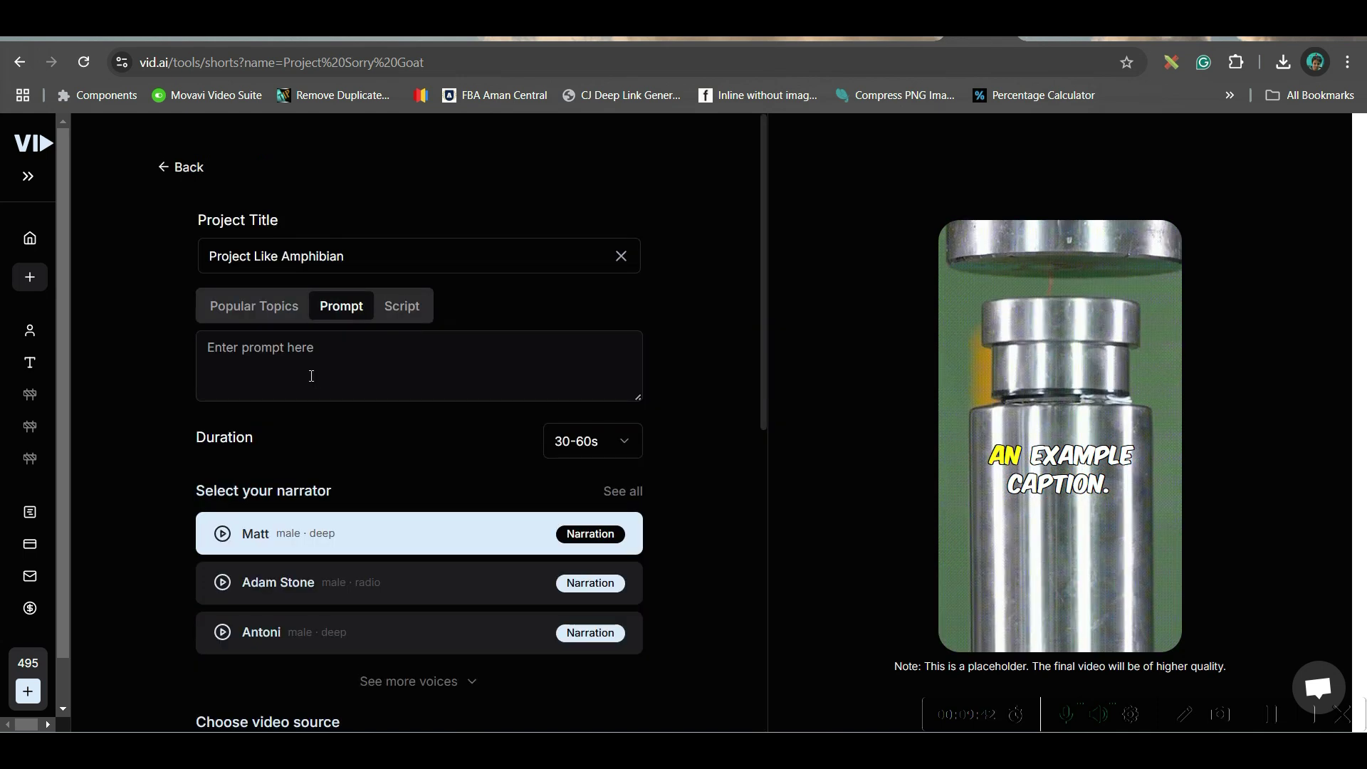
pyautogui.click(333, 342)
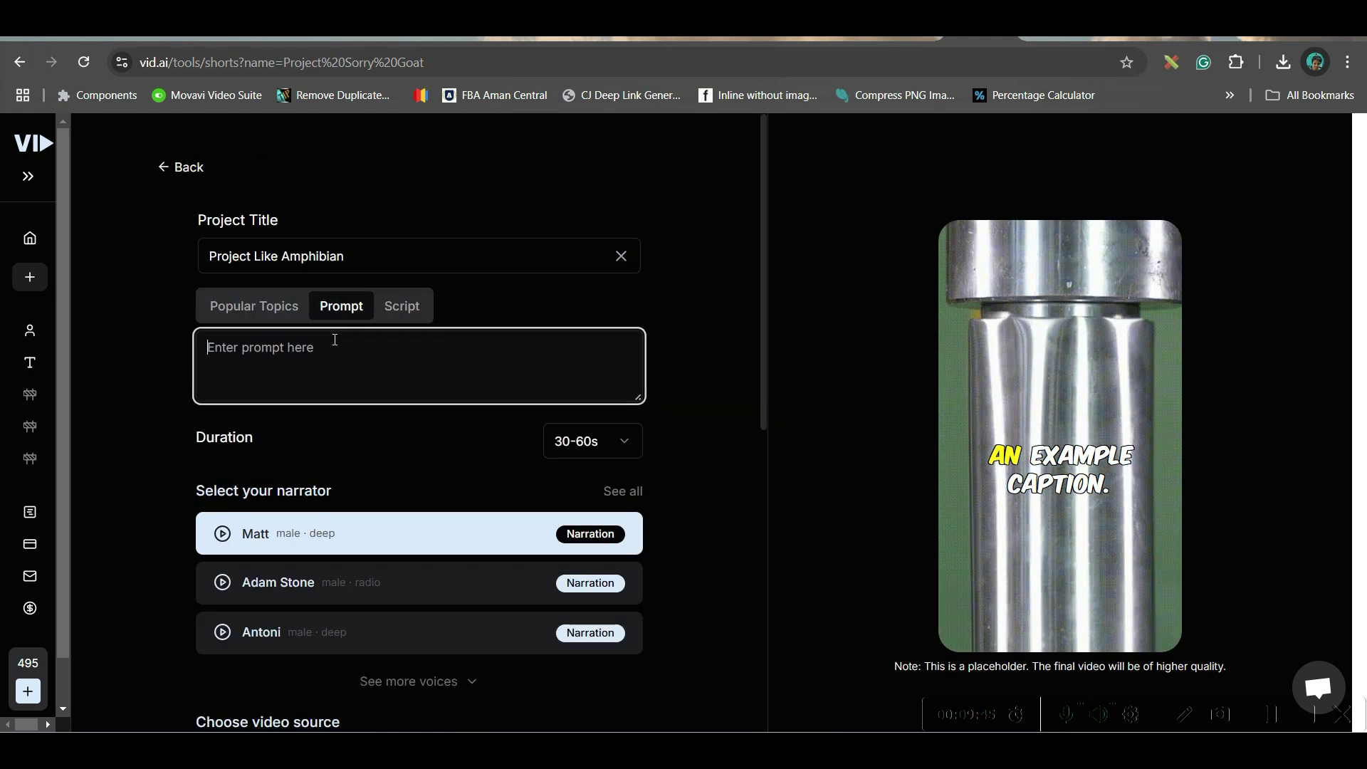
pyautogui.write('P')
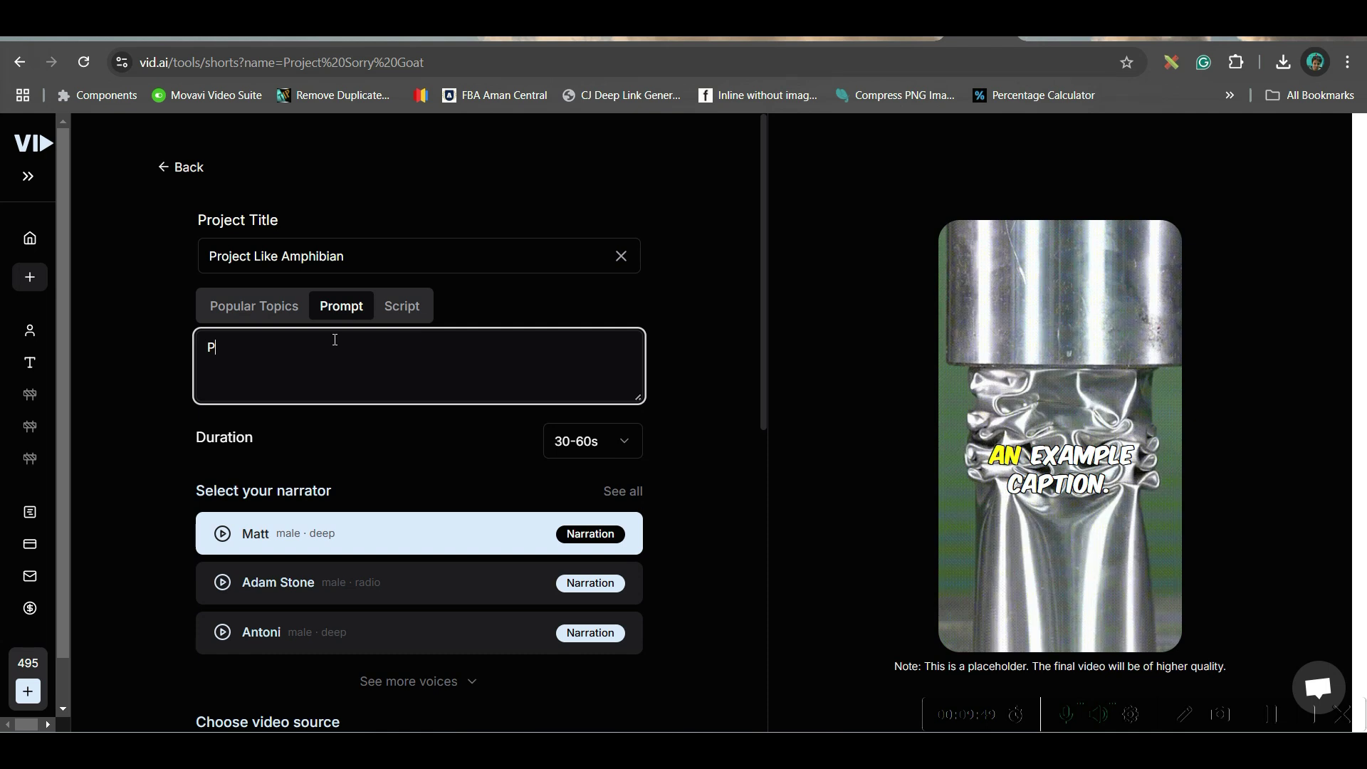
pyautogui.write('lease create a scary short story where a ')
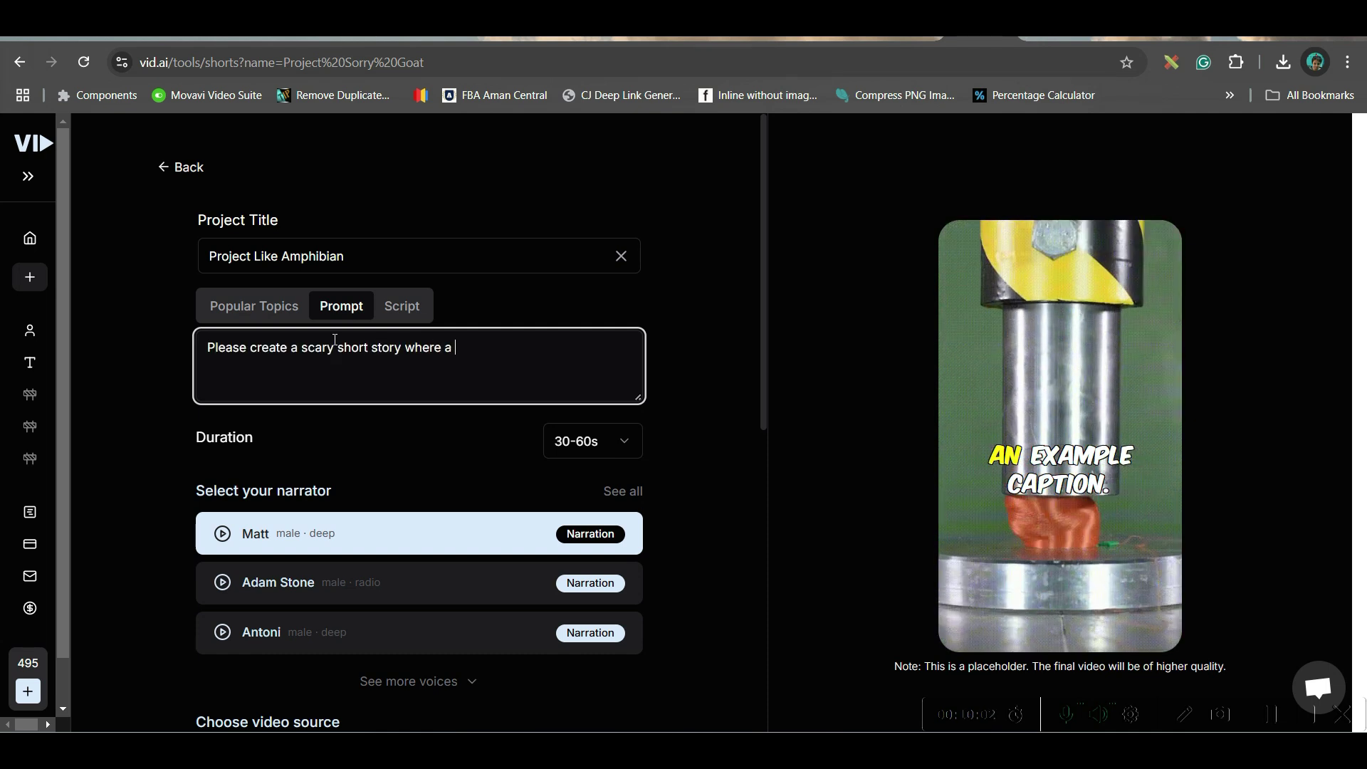
pyautogui.write('Man givs lift to a beautiful girl')
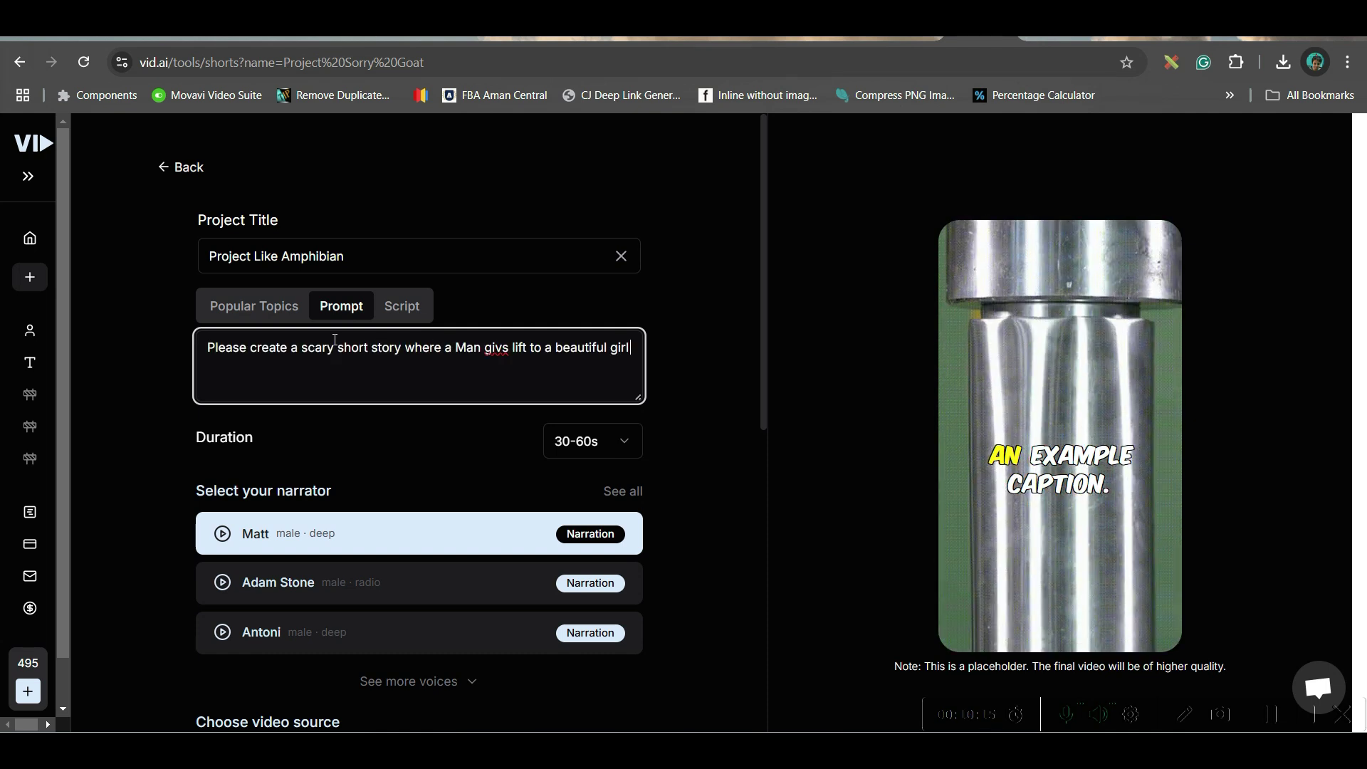
# - Complete the prompt with "in a Rainey night at 1am and finally she reveals her real face and gets vanished in a graviera."
pyautogui.write(' in a rainey night at 12')
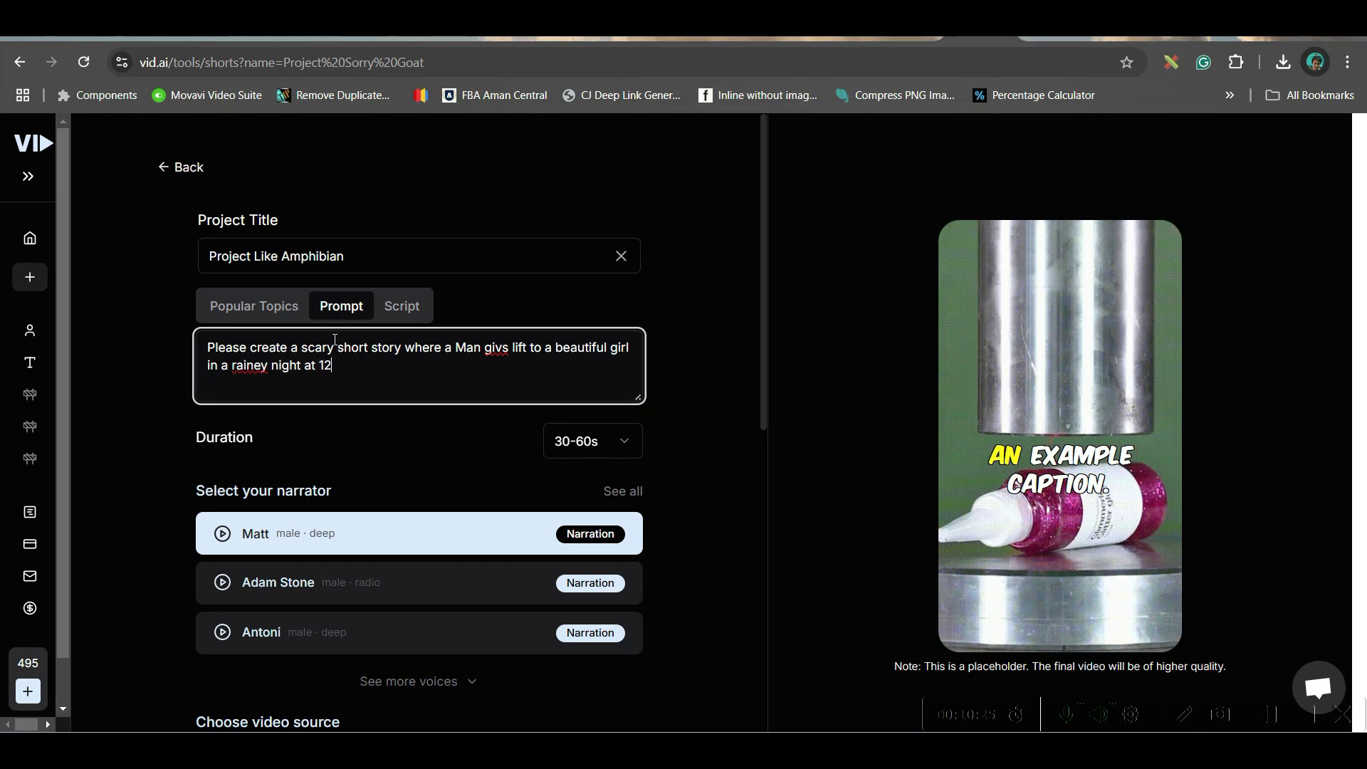
pyautogui.press('BackSpace')
pyautogui.write('am and finally she reveals he')
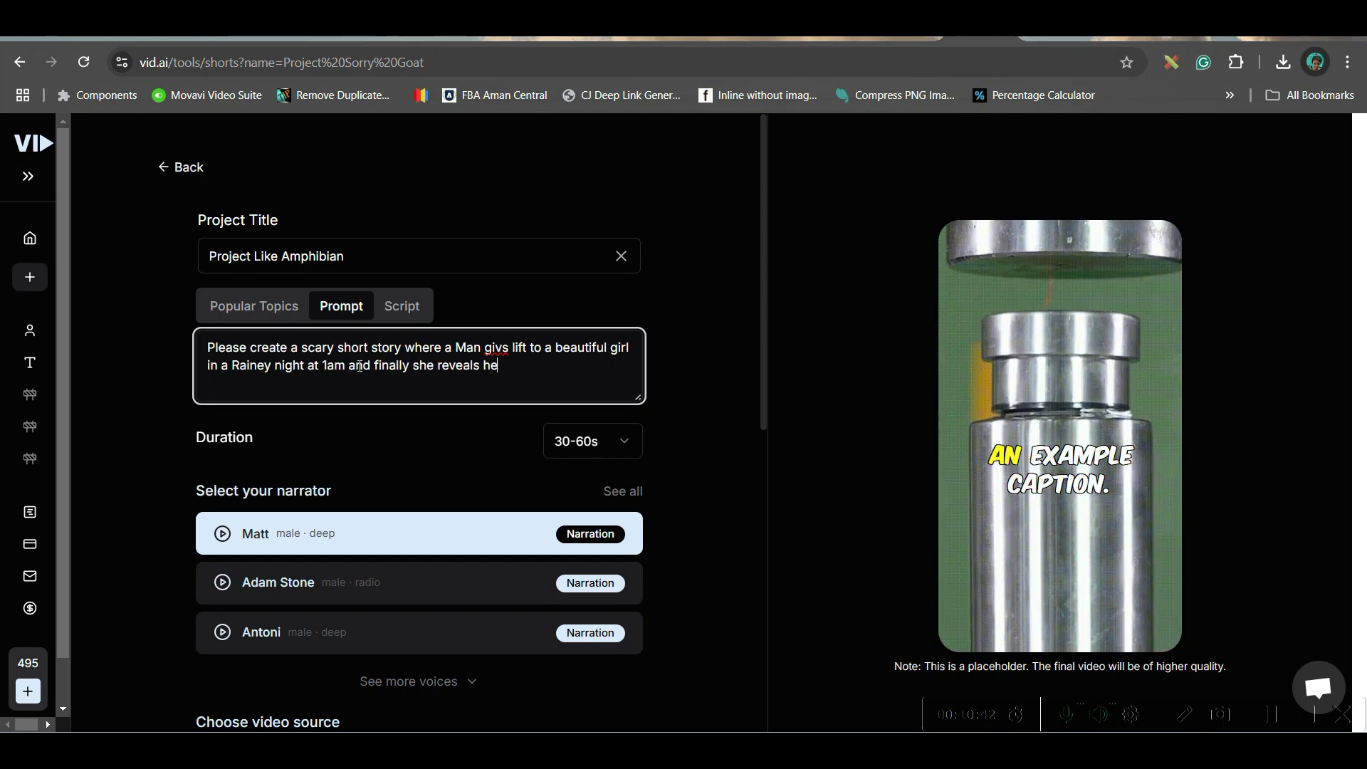
pyautogui.write('r real face and gets vanished in a graviera.')
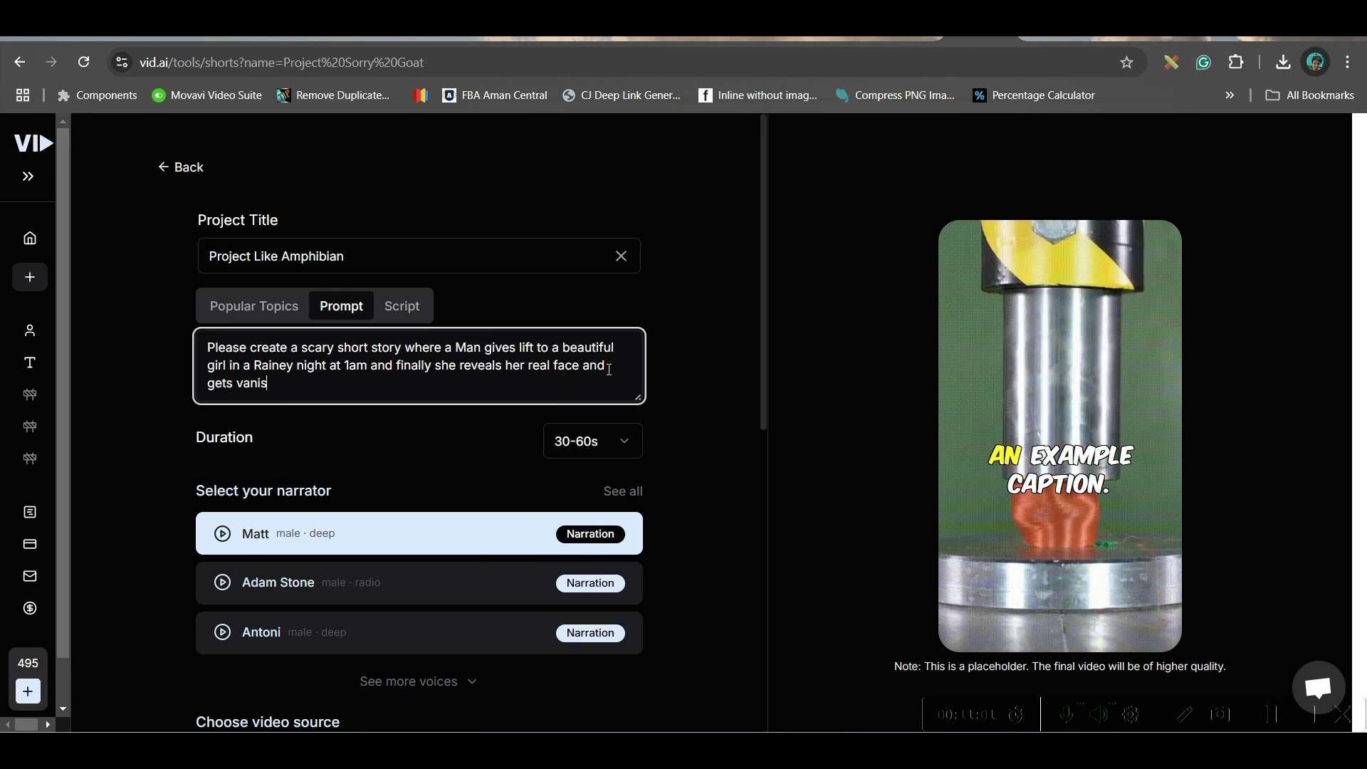
# - Set the duration of the short to 30-60s
pyautogui.scroll(-1, 200, 330)
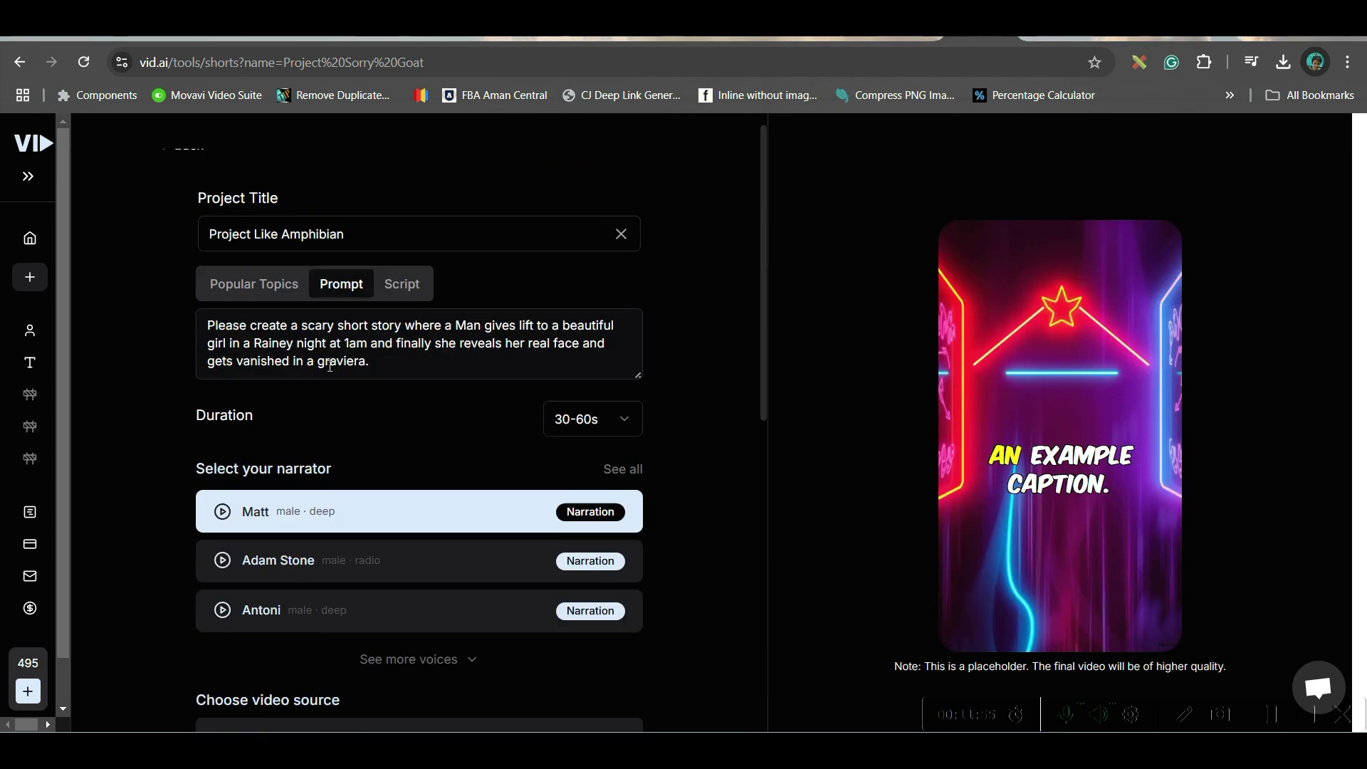
pyautogui.click(611, 420)
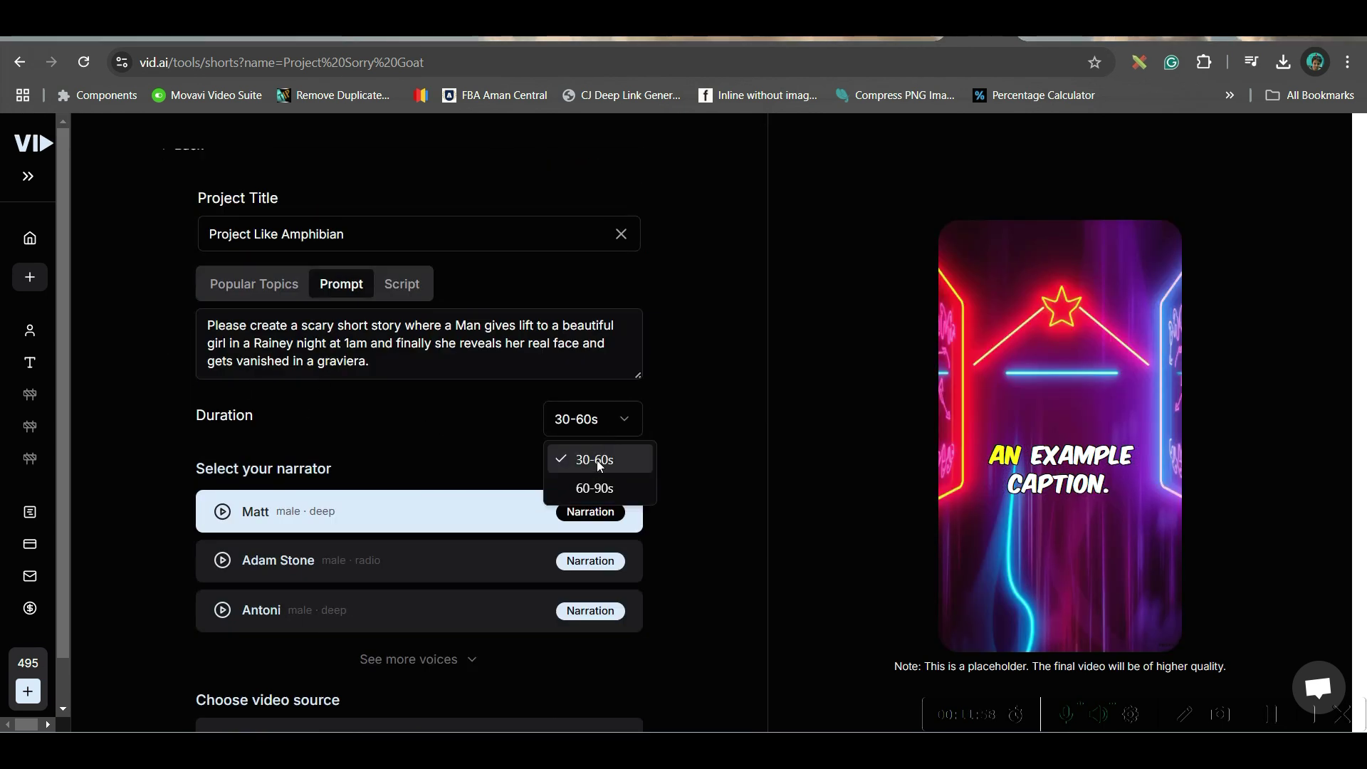
pyautogui.click(599, 461)
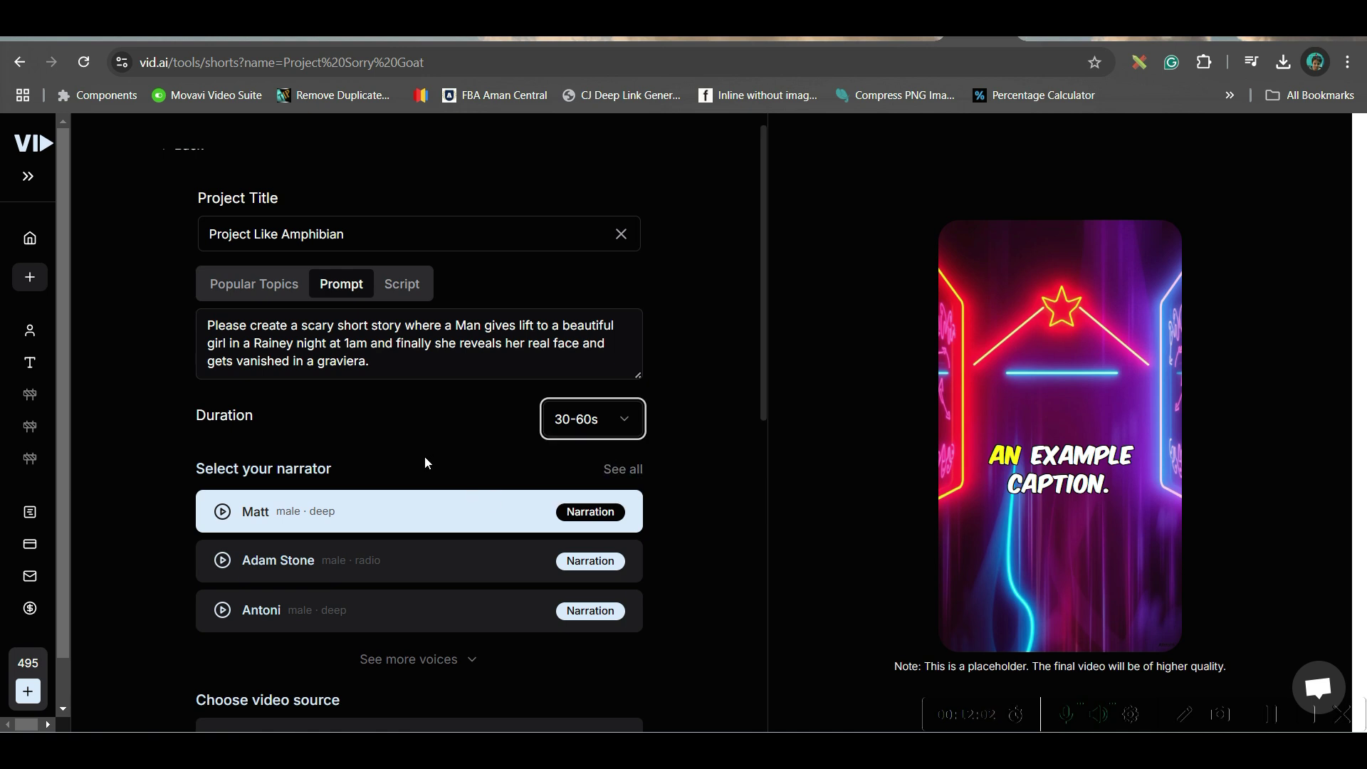
# - Review the video source options, keep AI Generated Images in the Neon Art style, and generate the content
pyautogui.scroll(-4, 430, 553)
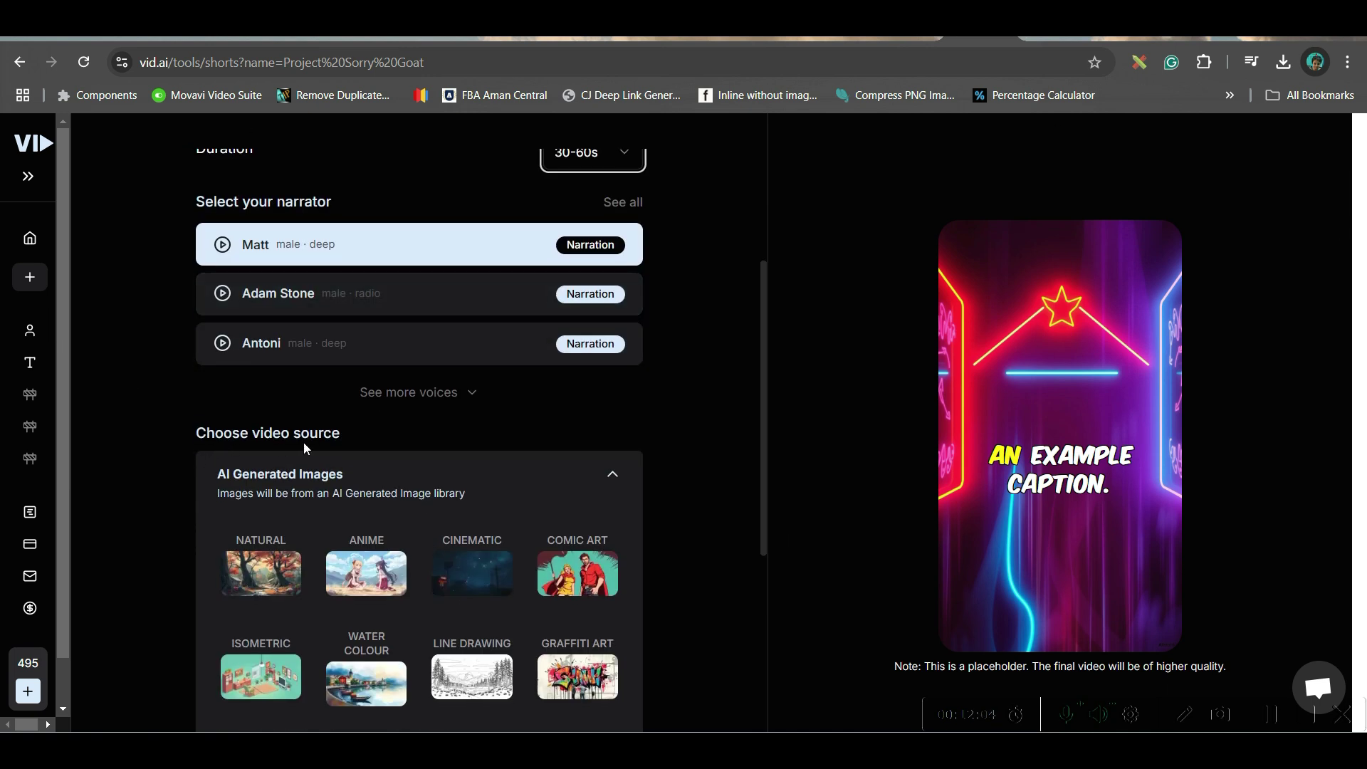
pyautogui.scroll(-5, 360, 475)
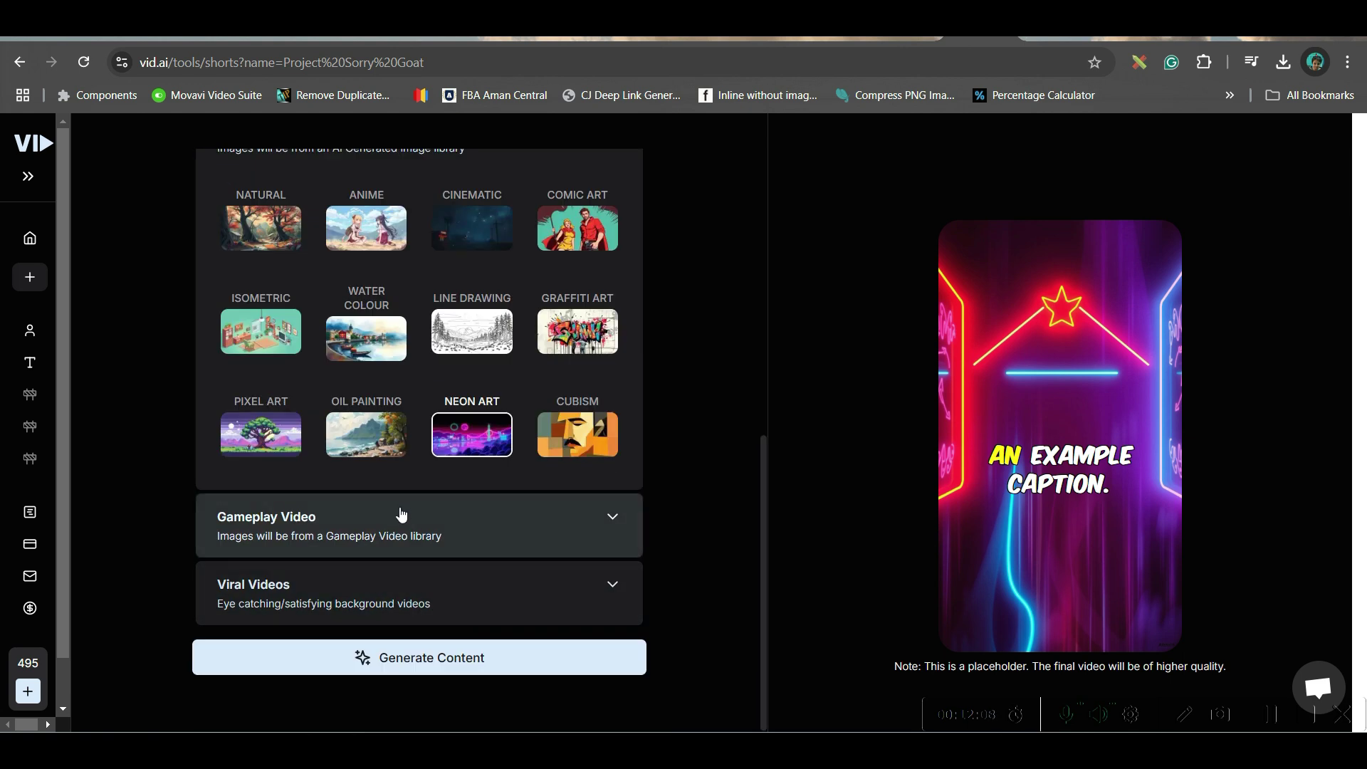
pyautogui.scroll(4, 304, 458)
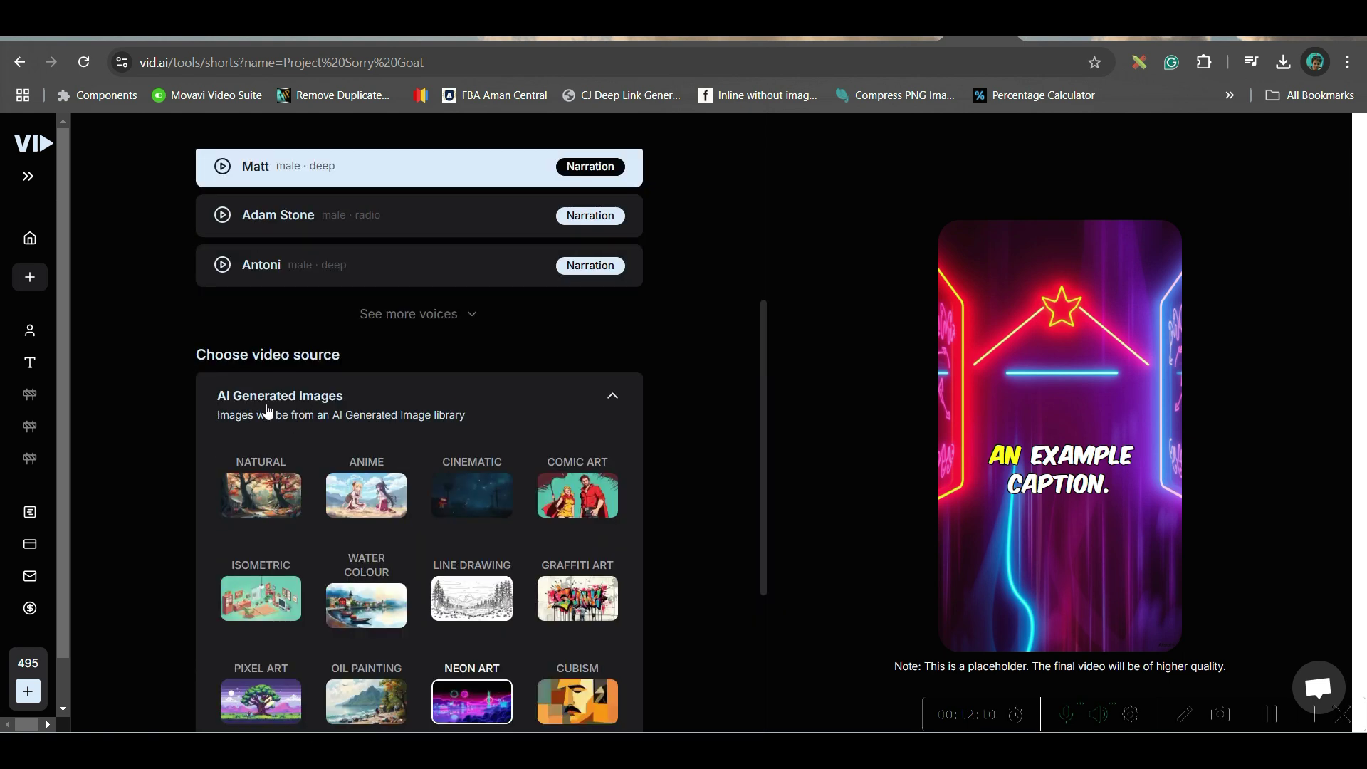
pyautogui.scroll(-1, 382, 443)
pyautogui.scroll(-2, 305, 701)
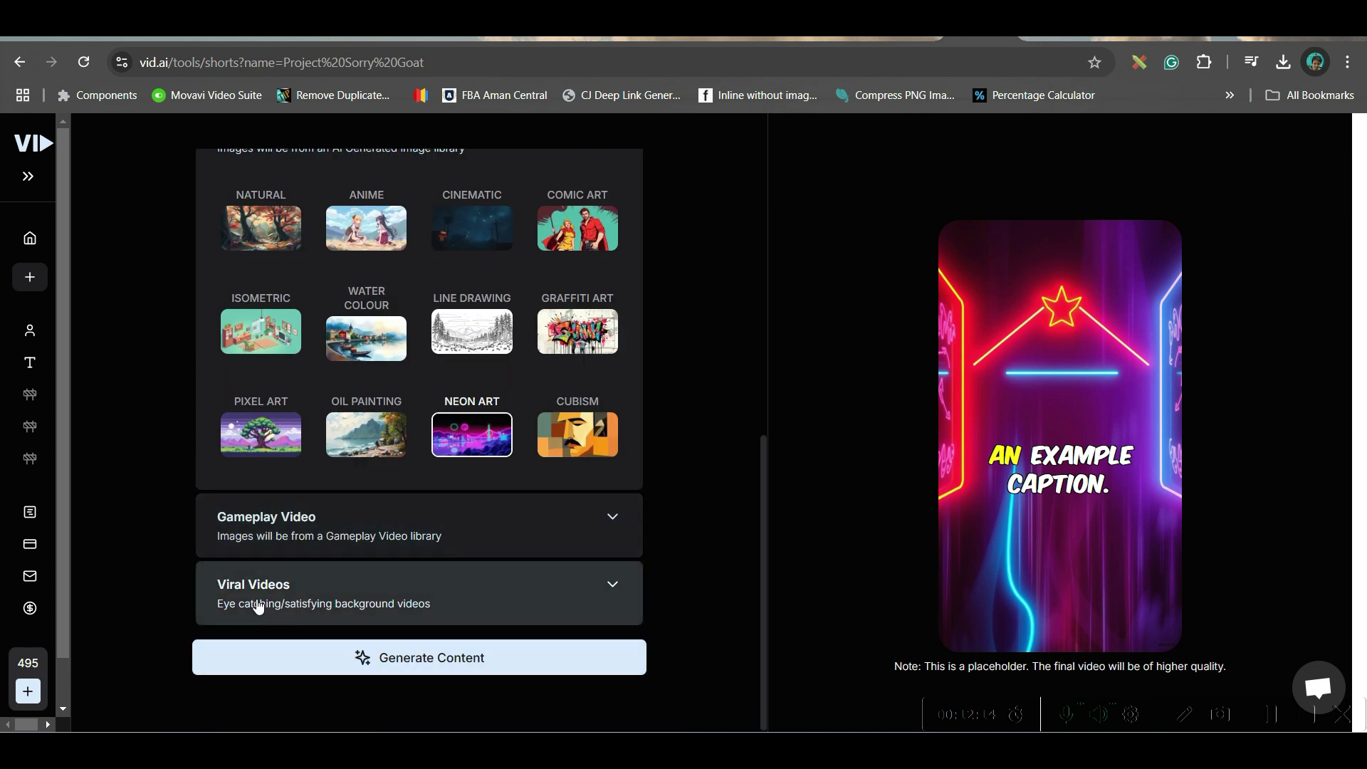
pyautogui.scroll(1, 489, 464)
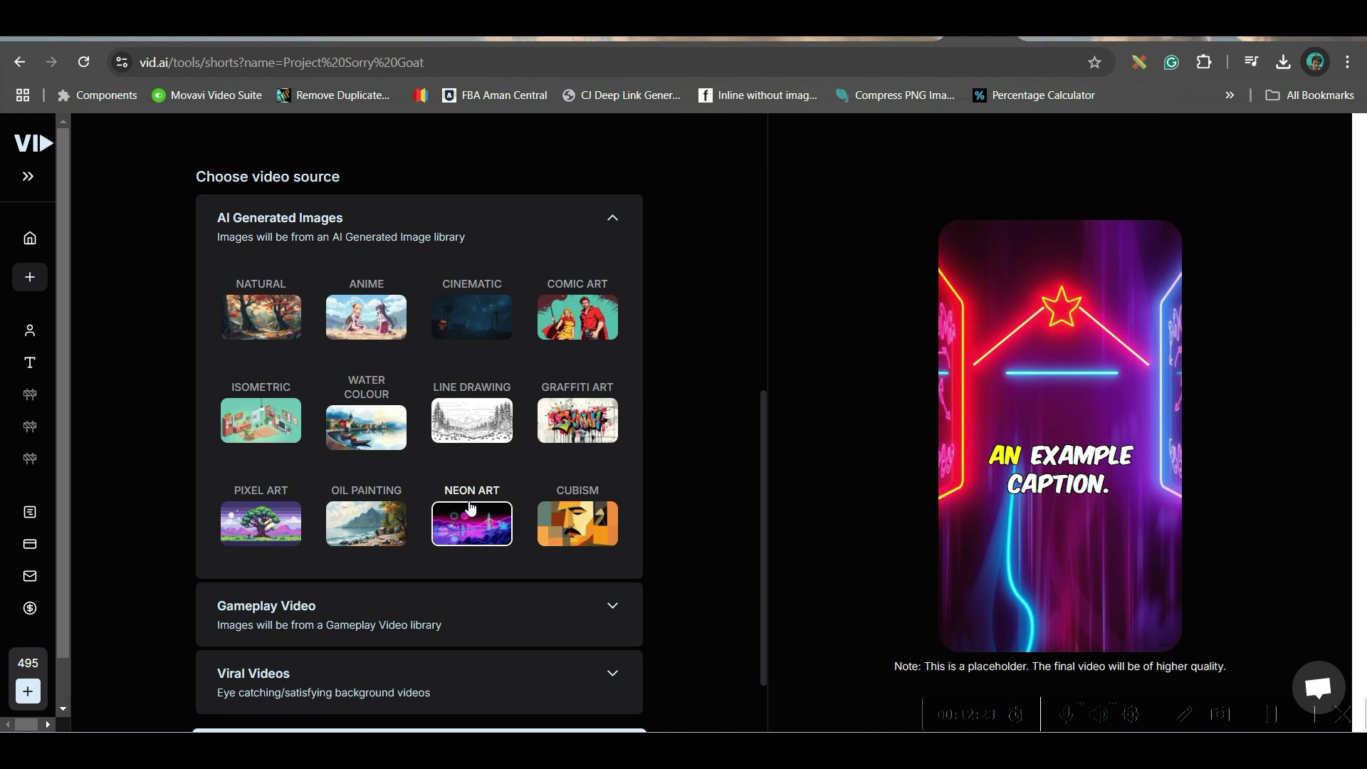
pyautogui.scroll(-1, 586, 607)
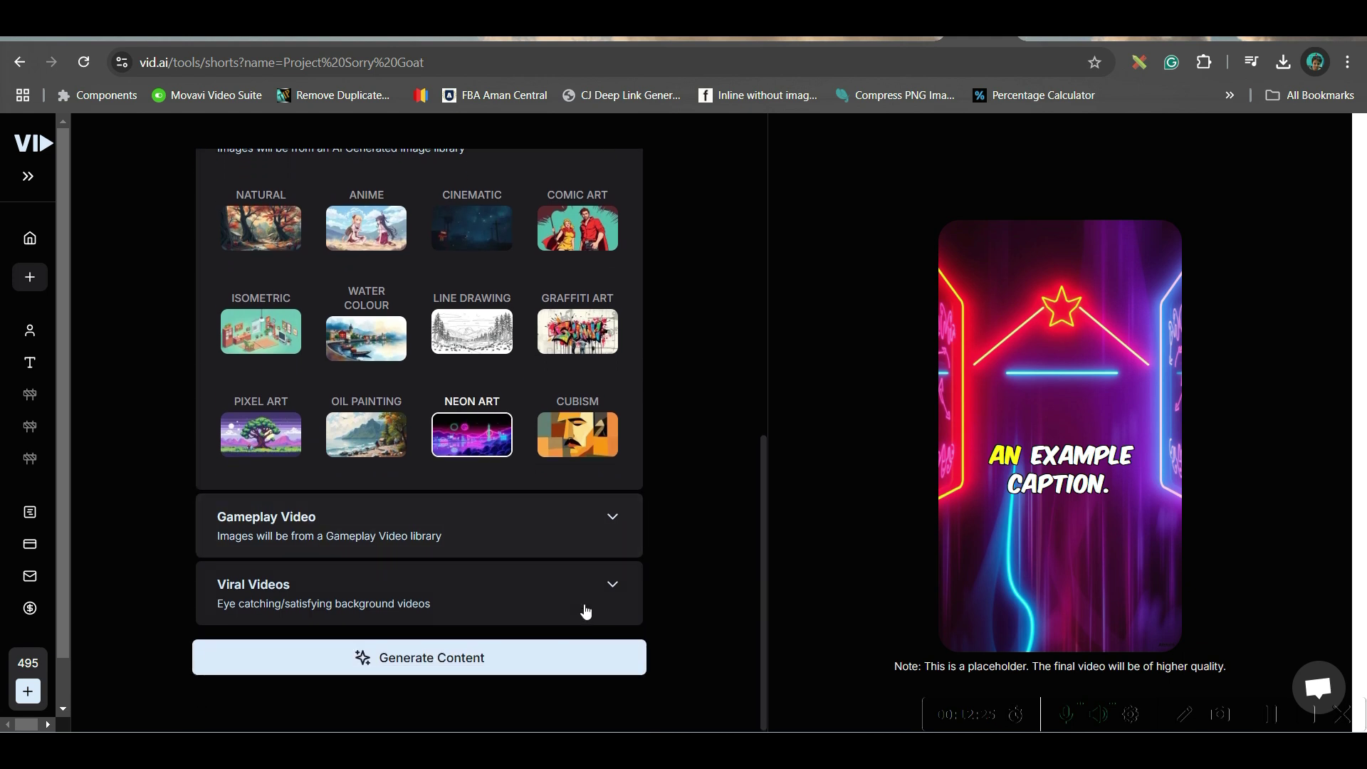
pyautogui.click(517, 663)
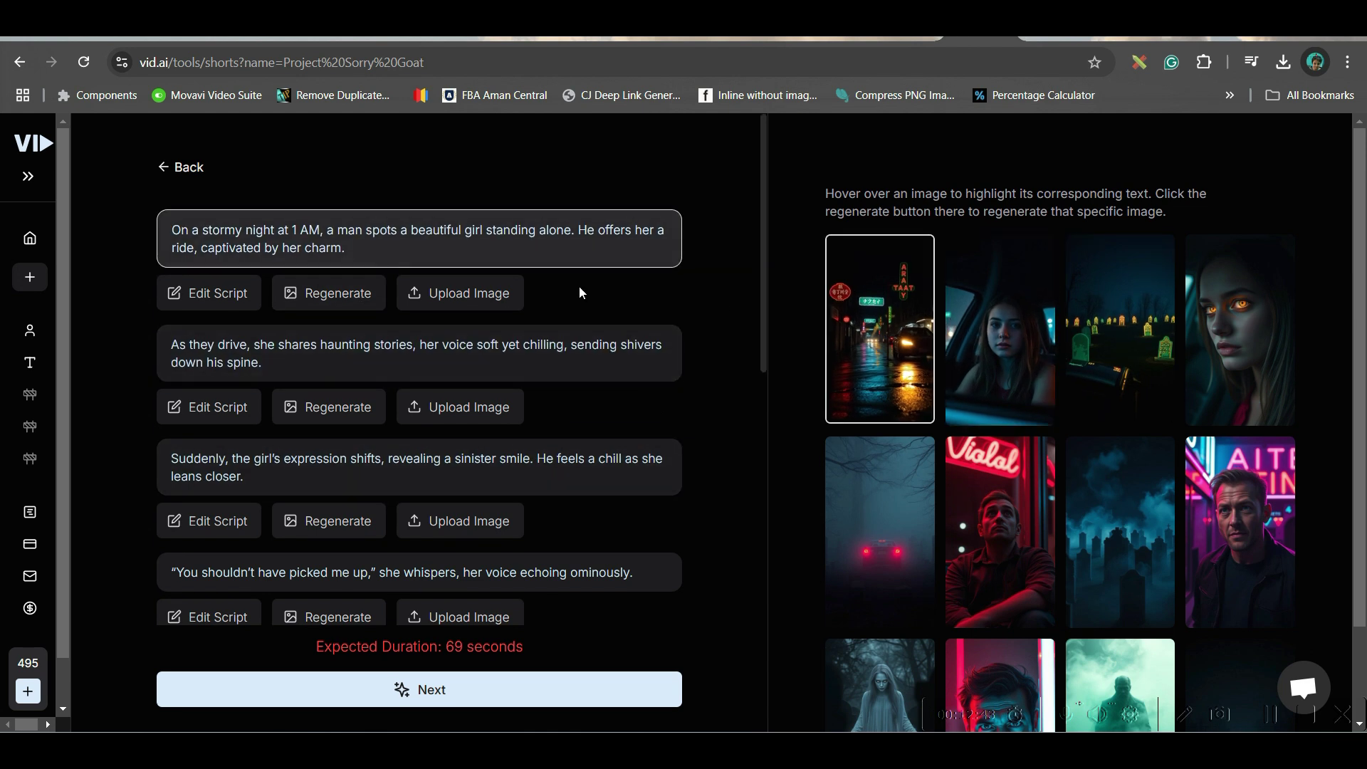
# - Review the generated script and scene images, and proceed to the music and caption settings despite the longer expected duration
pyautogui.scroll(-2, 1061, 368)
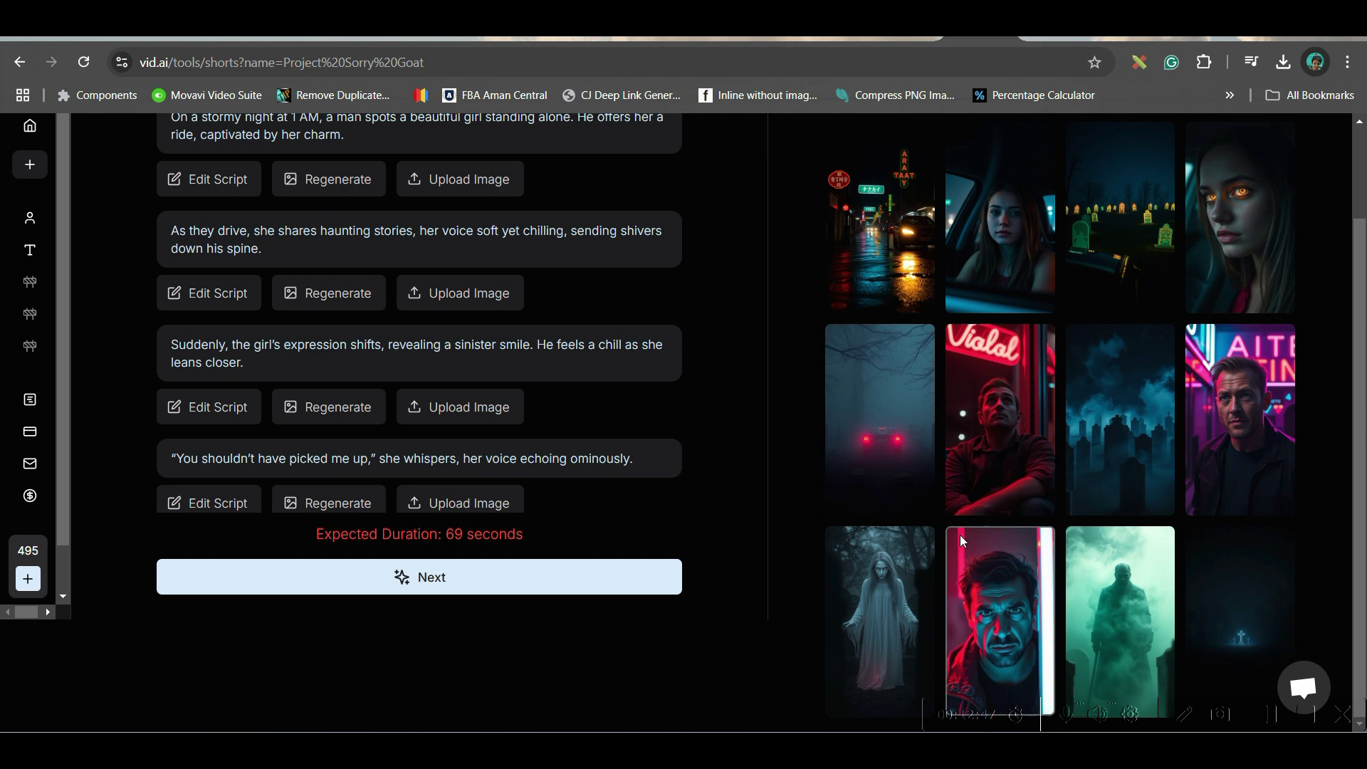
pyautogui.scroll(2, 424, 398)
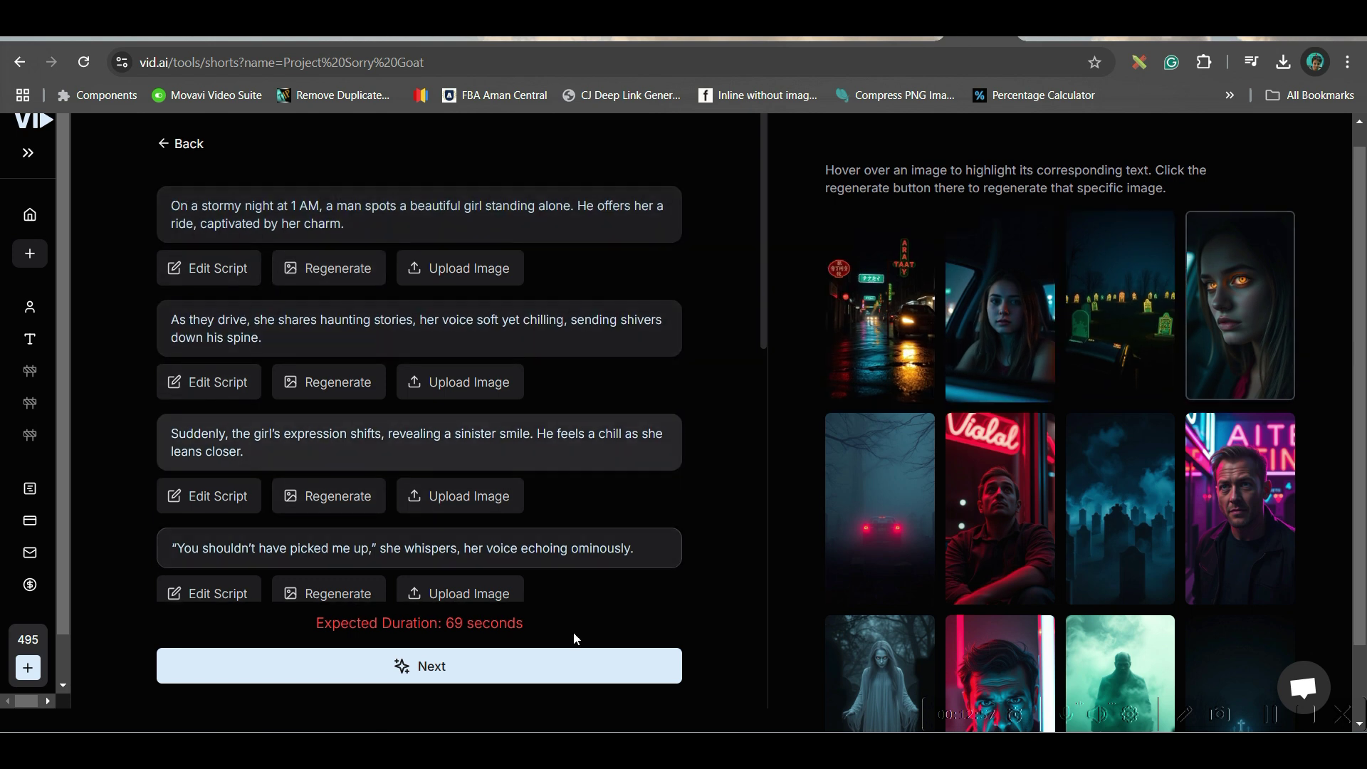
pyautogui.scroll(-5, 562, 627)
pyautogui.click(524, 666)
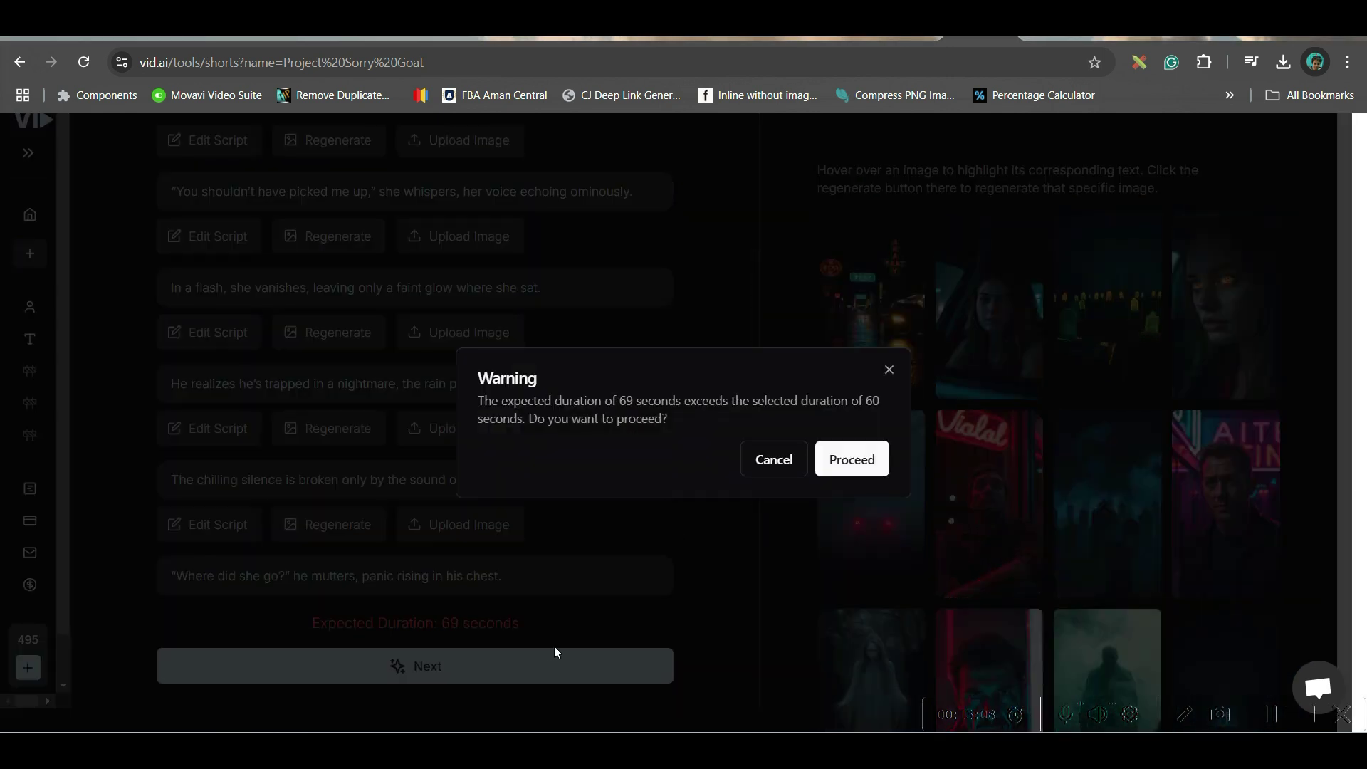
pyautogui.doubleClick(622, 401)
pyautogui.doubleClick(871, 402)
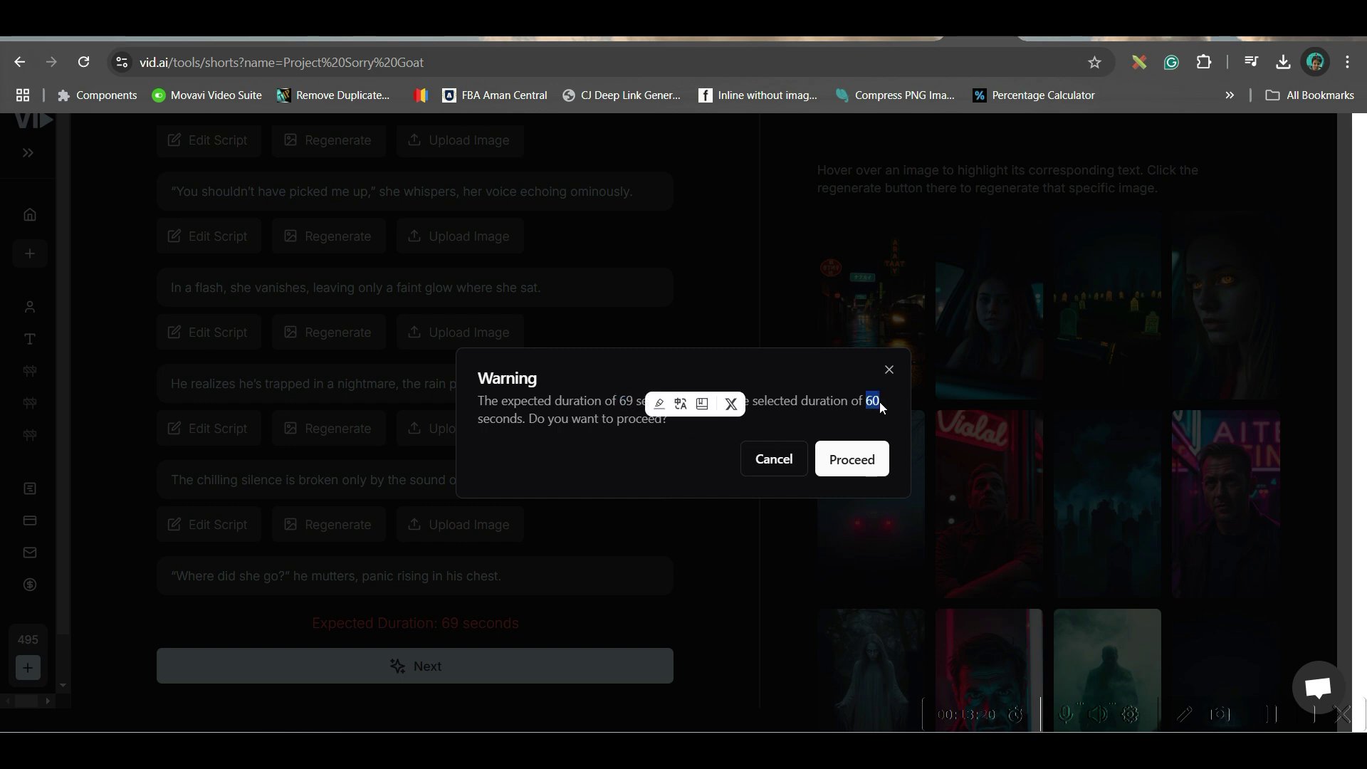
pyautogui.click(850, 461)
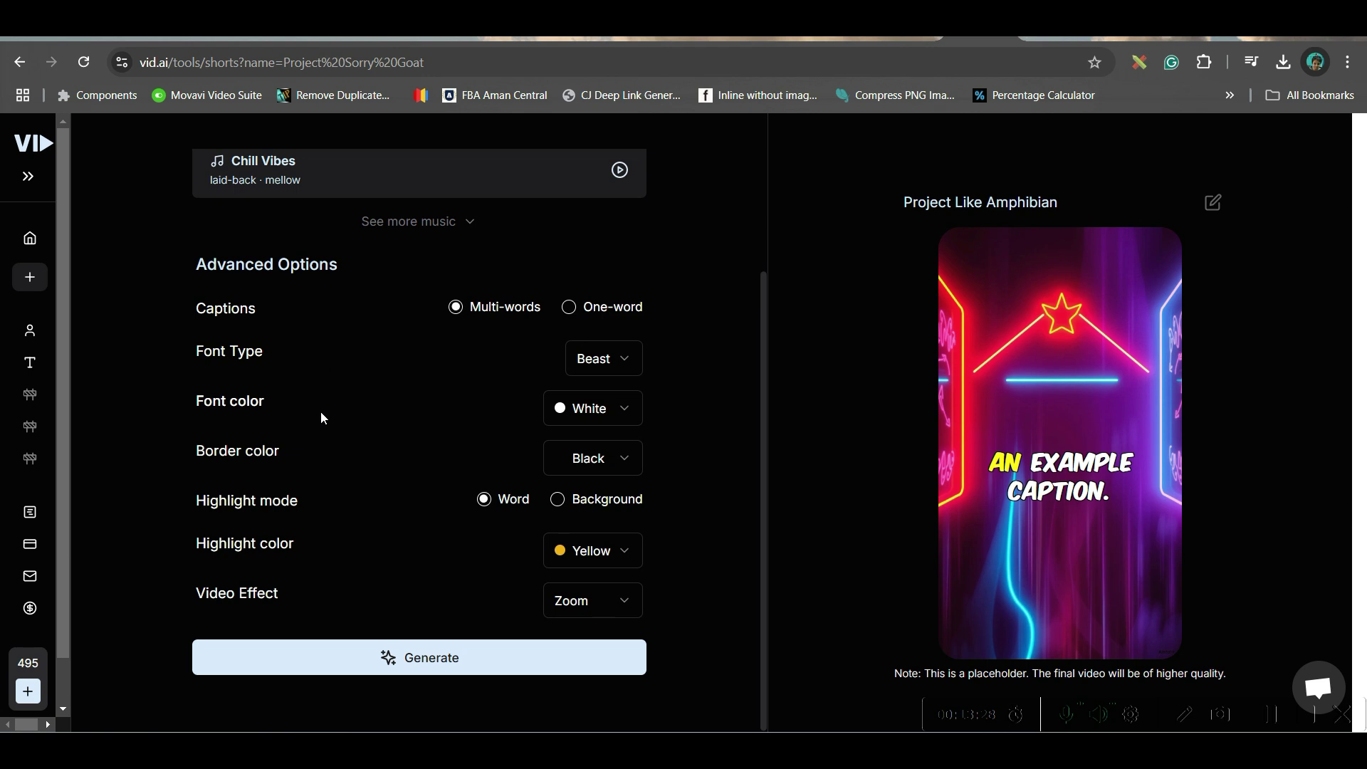
# - Set the captions to One-word in the Titan One font and generate the short video
pyautogui.scroll(3, 351, 320)
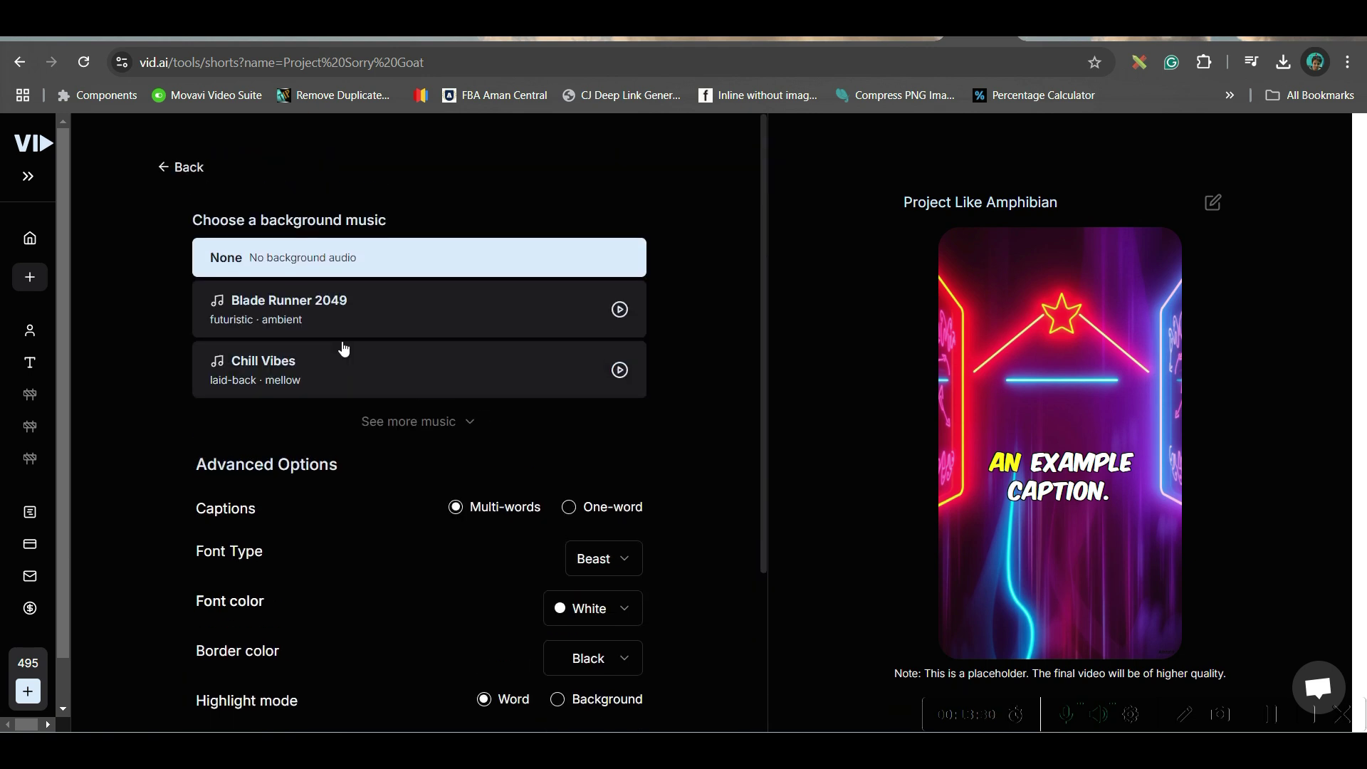
pyautogui.scroll(-1, 428, 569)
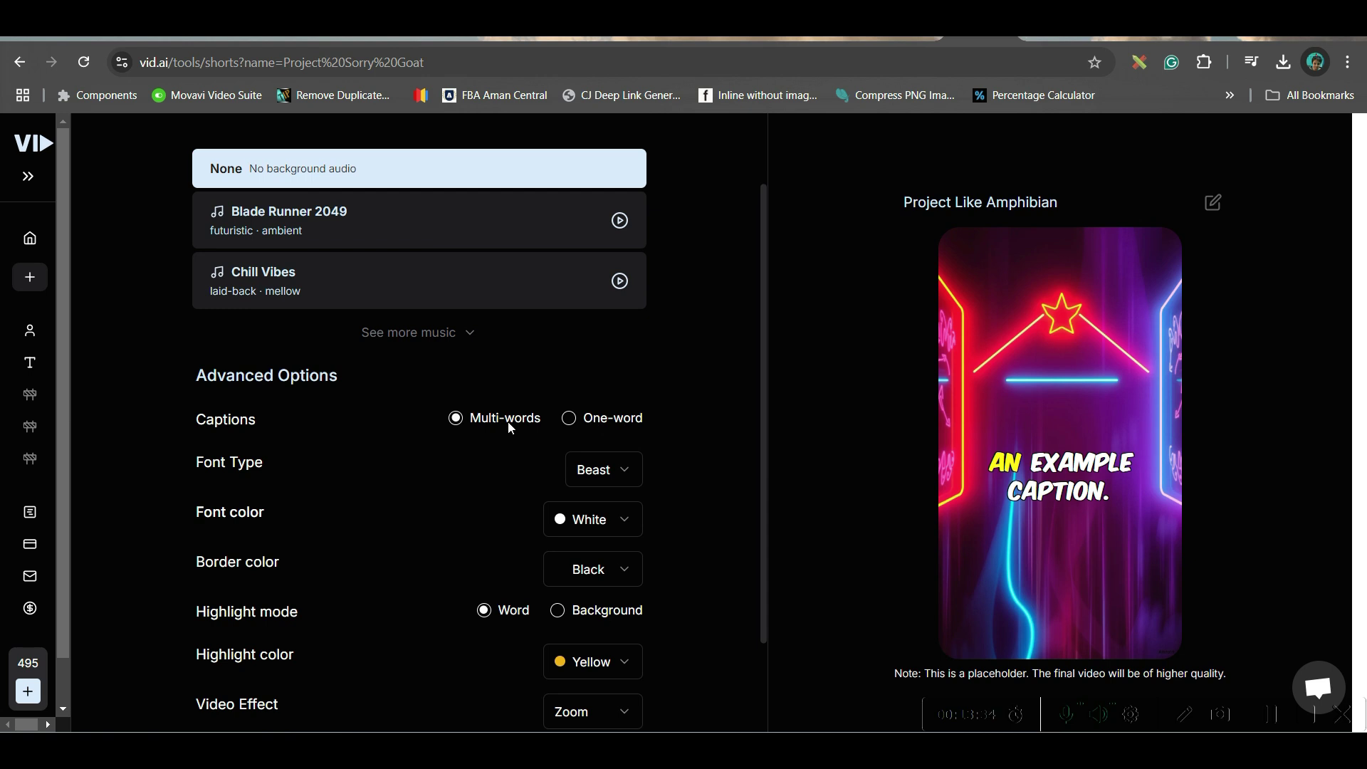
pyautogui.click(569, 418)
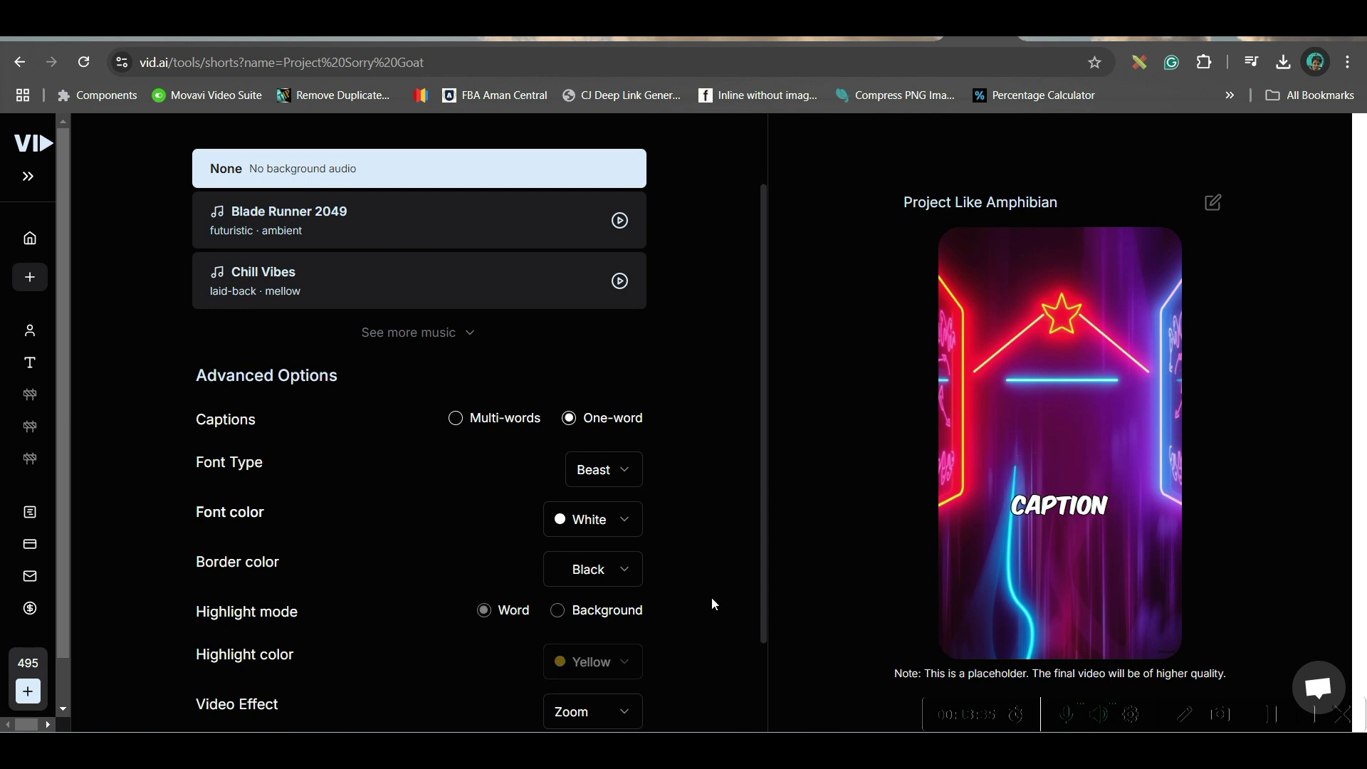
pyautogui.click(604, 473)
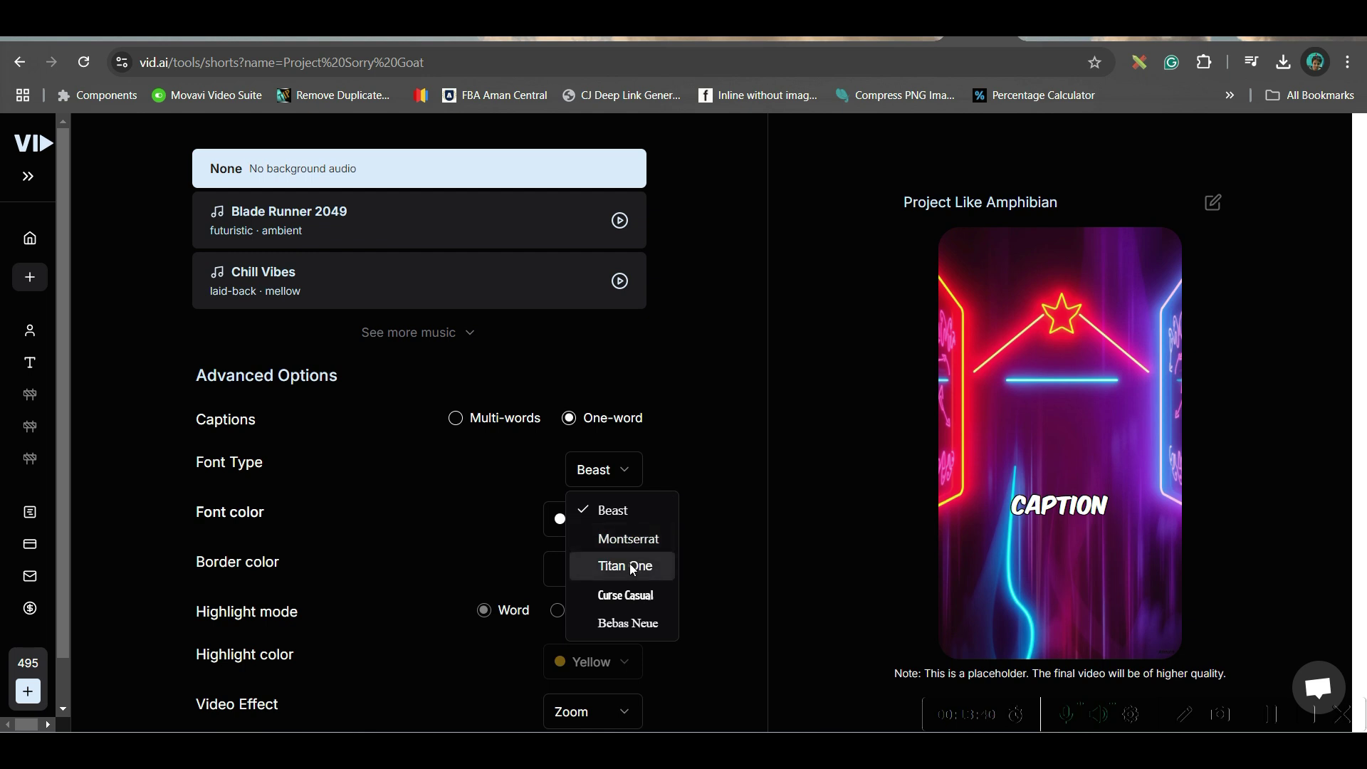
pyautogui.click(626, 565)
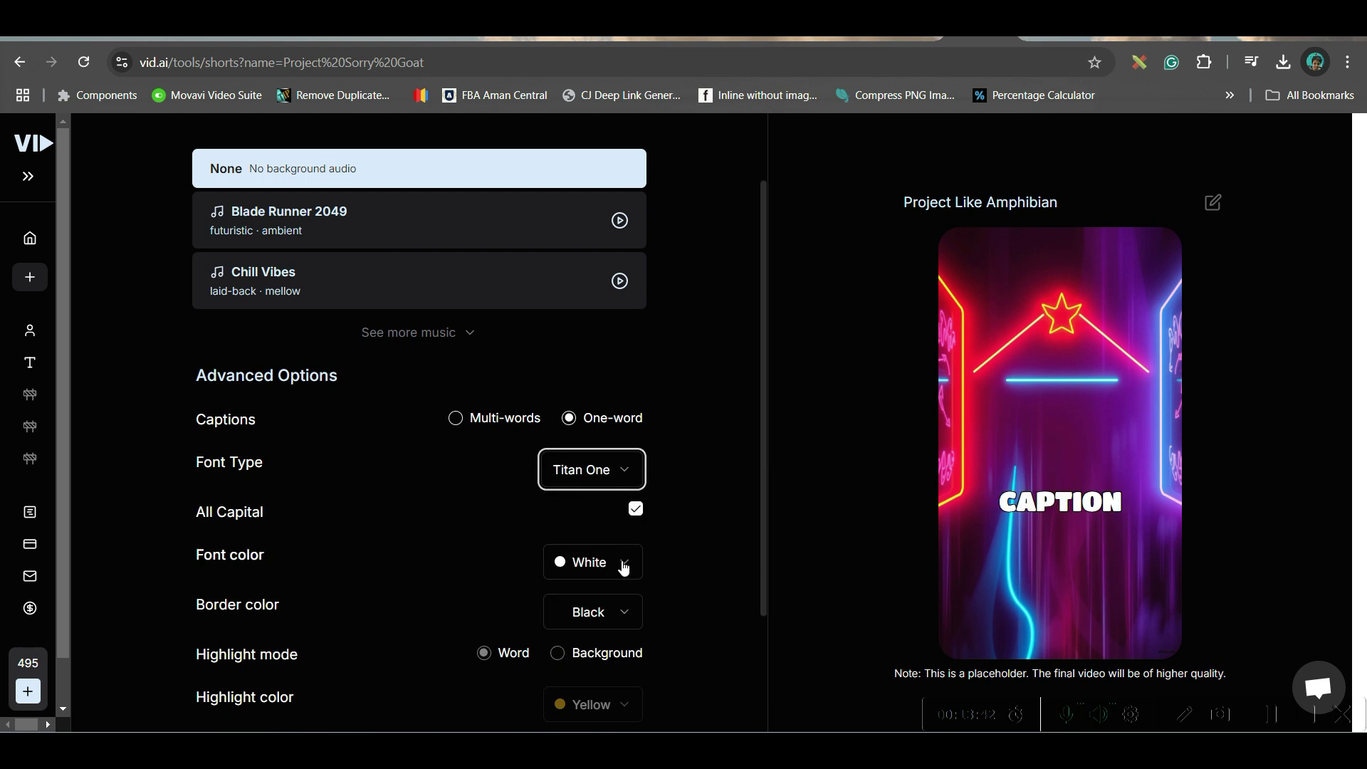
pyautogui.scroll(-2, 569, 641)
pyautogui.click(567, 662)
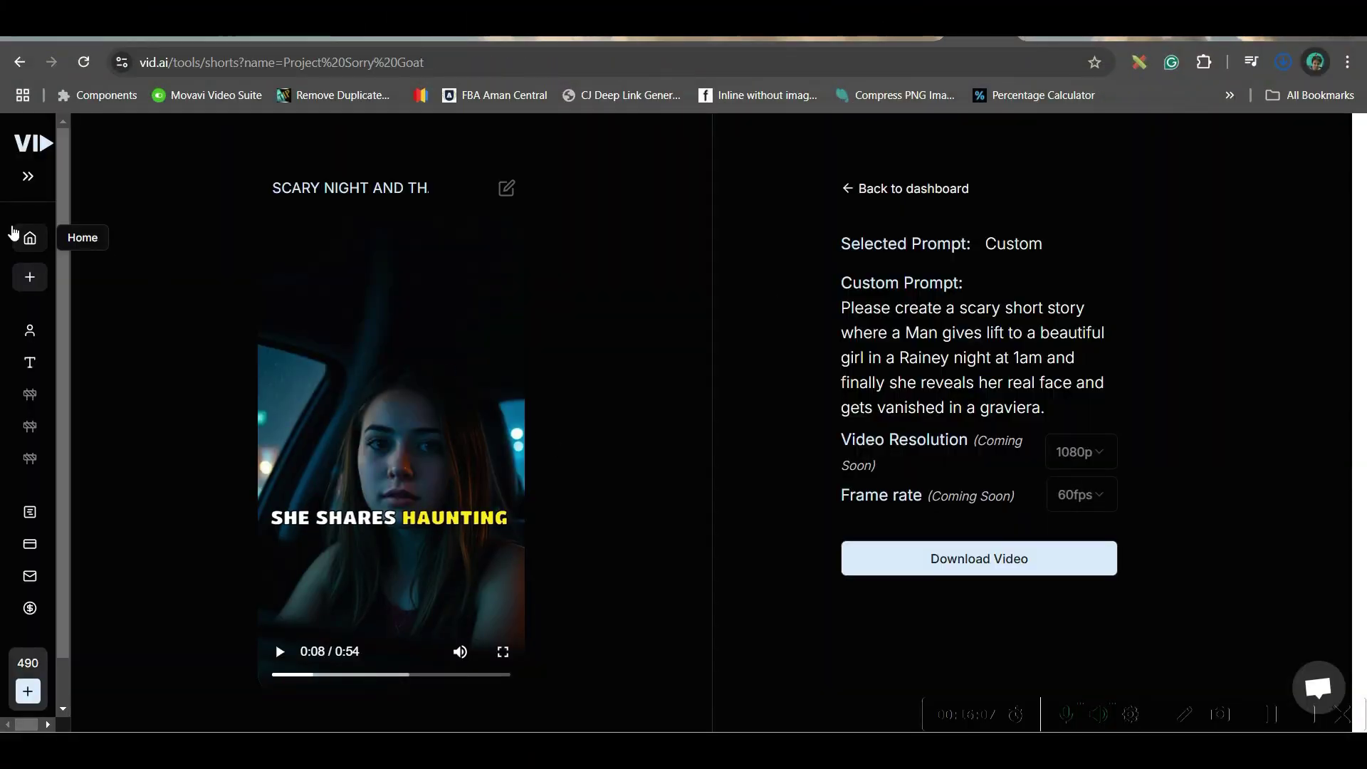
# - Return to the project dashboard and start a new Faceless Shorts project
pyautogui.click(15, 234)
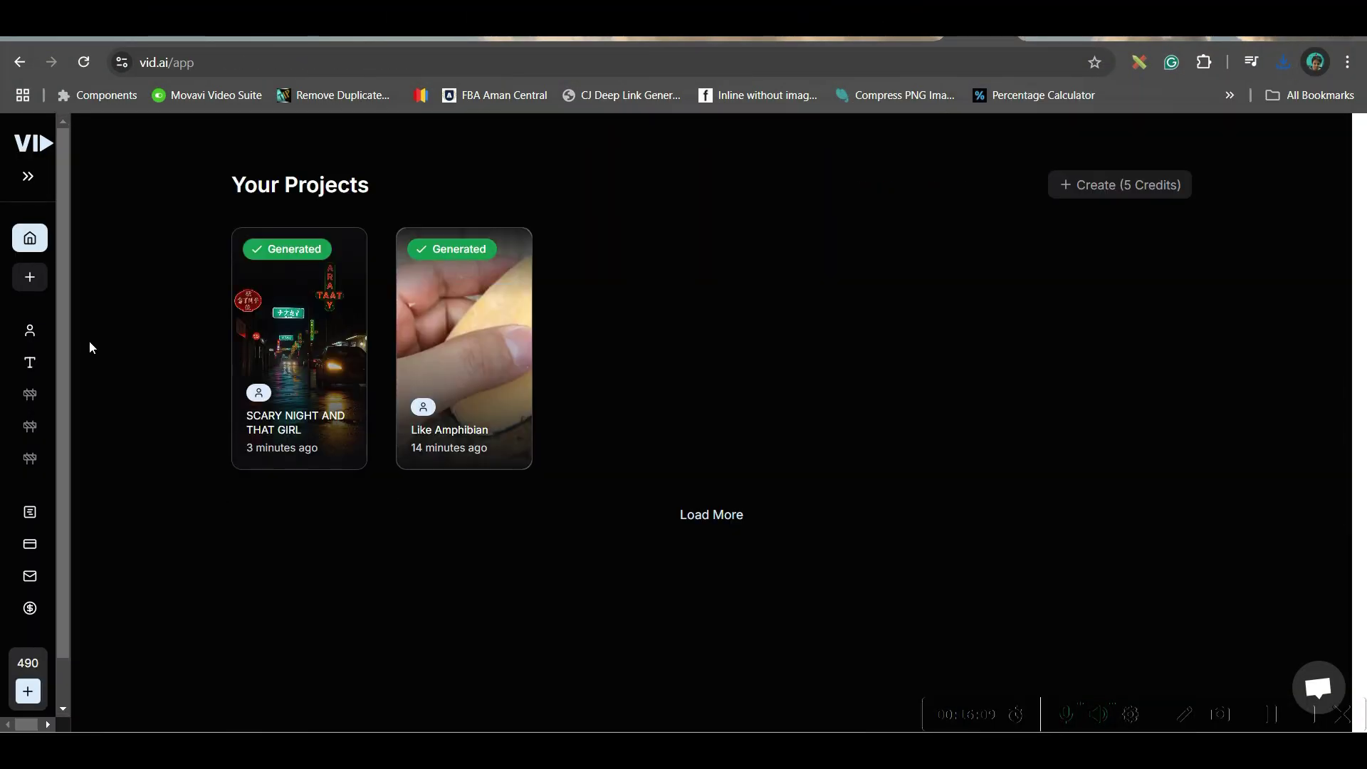
pyautogui.click(30, 277)
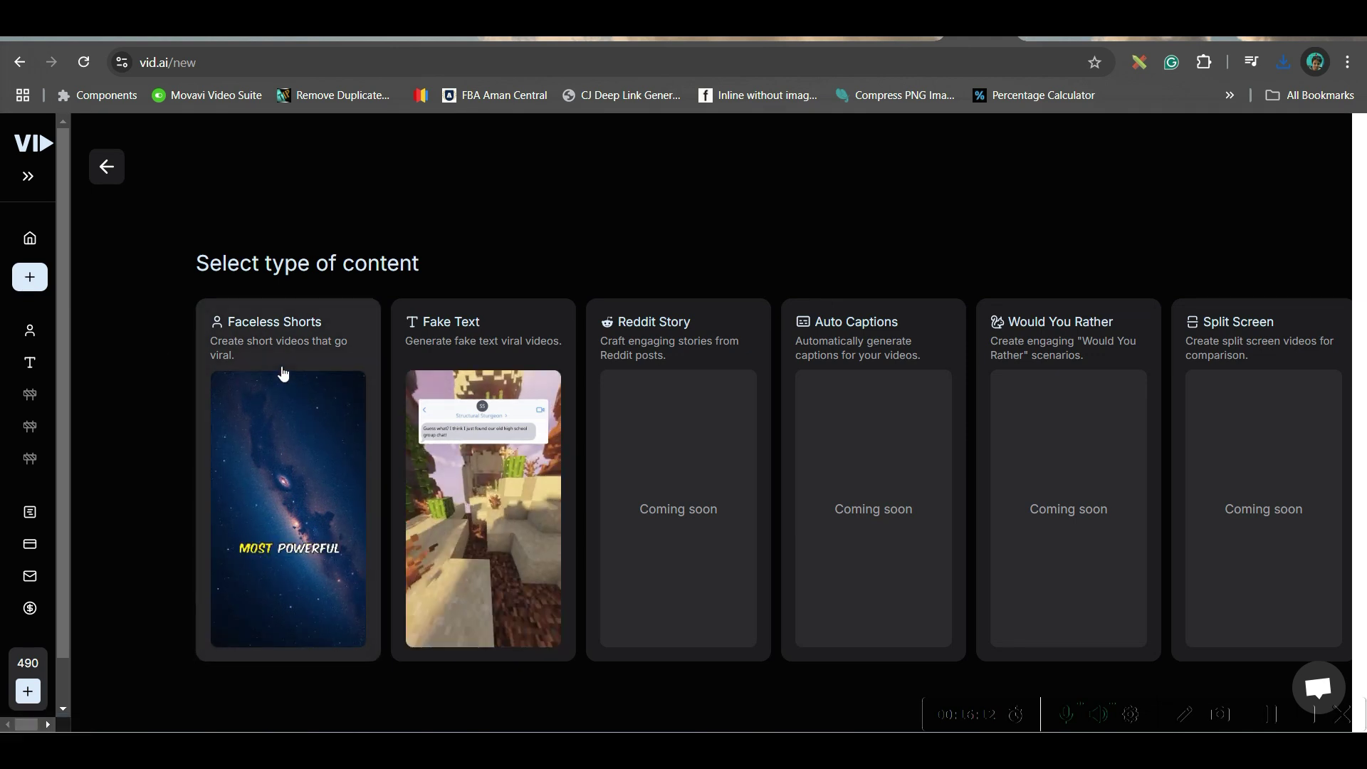
pyautogui.click(299, 340)
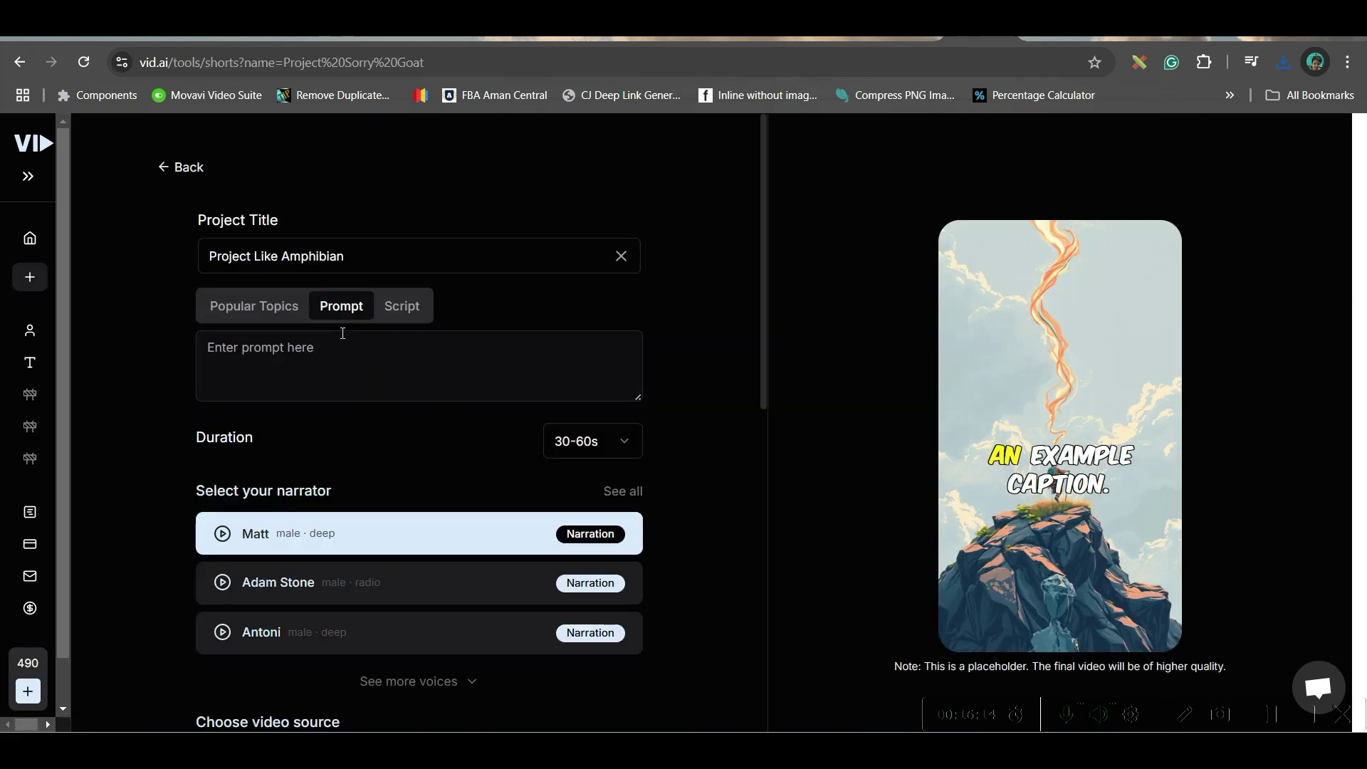
# - Base the new short on a popular topic and choose Fun Facts
pyautogui.click(240, 316)
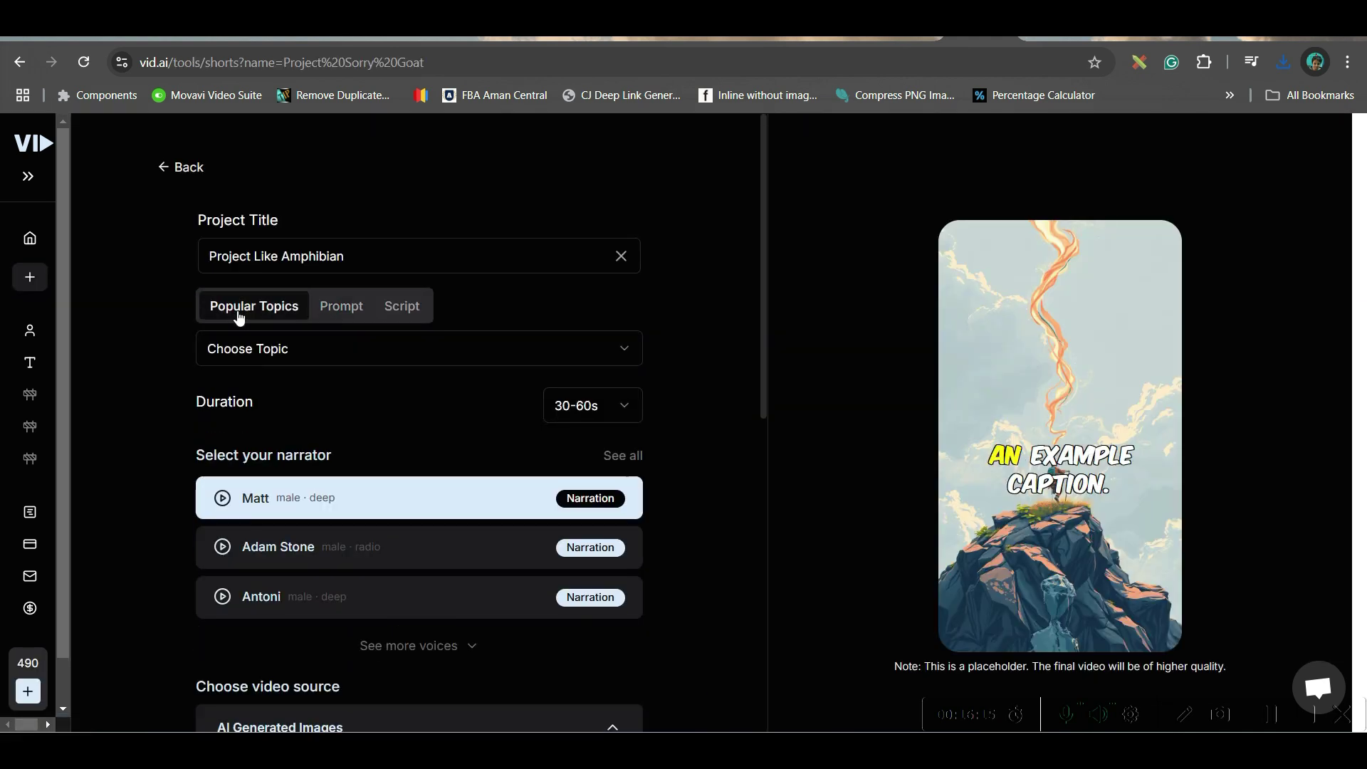
pyautogui.click(263, 347)
pyautogui.click(269, 448)
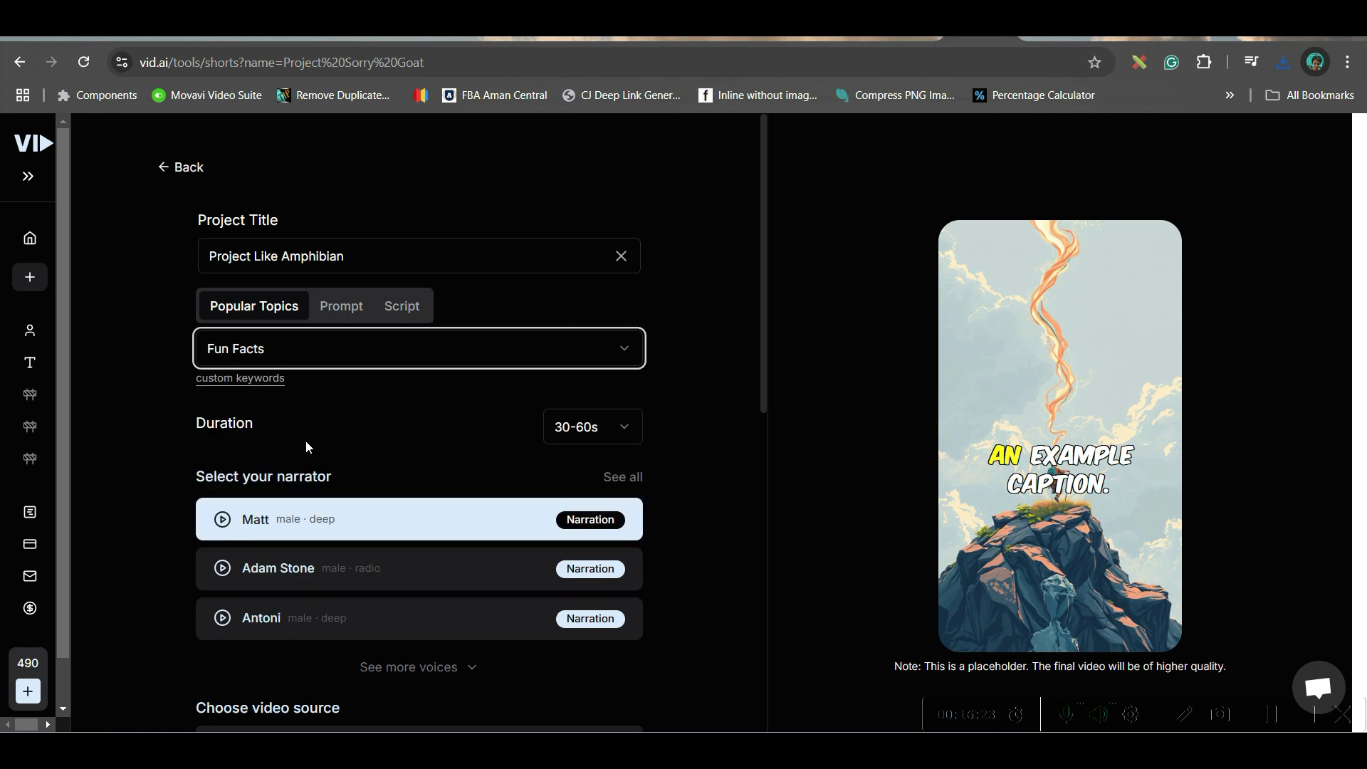
# - Set the narrator to the popular voice Brian and rename the project "Fun Fact Video"
pyautogui.click(622, 478)
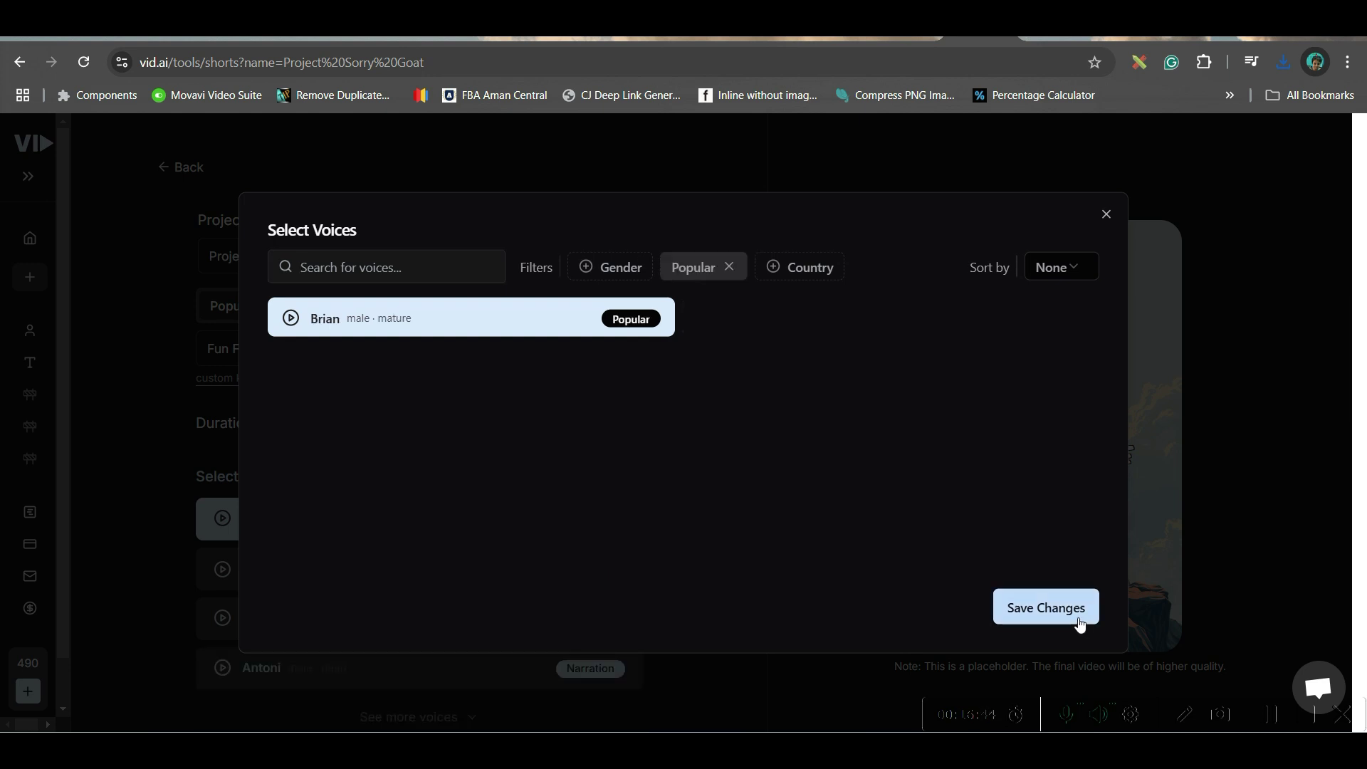
pyautogui.click(1079, 620)
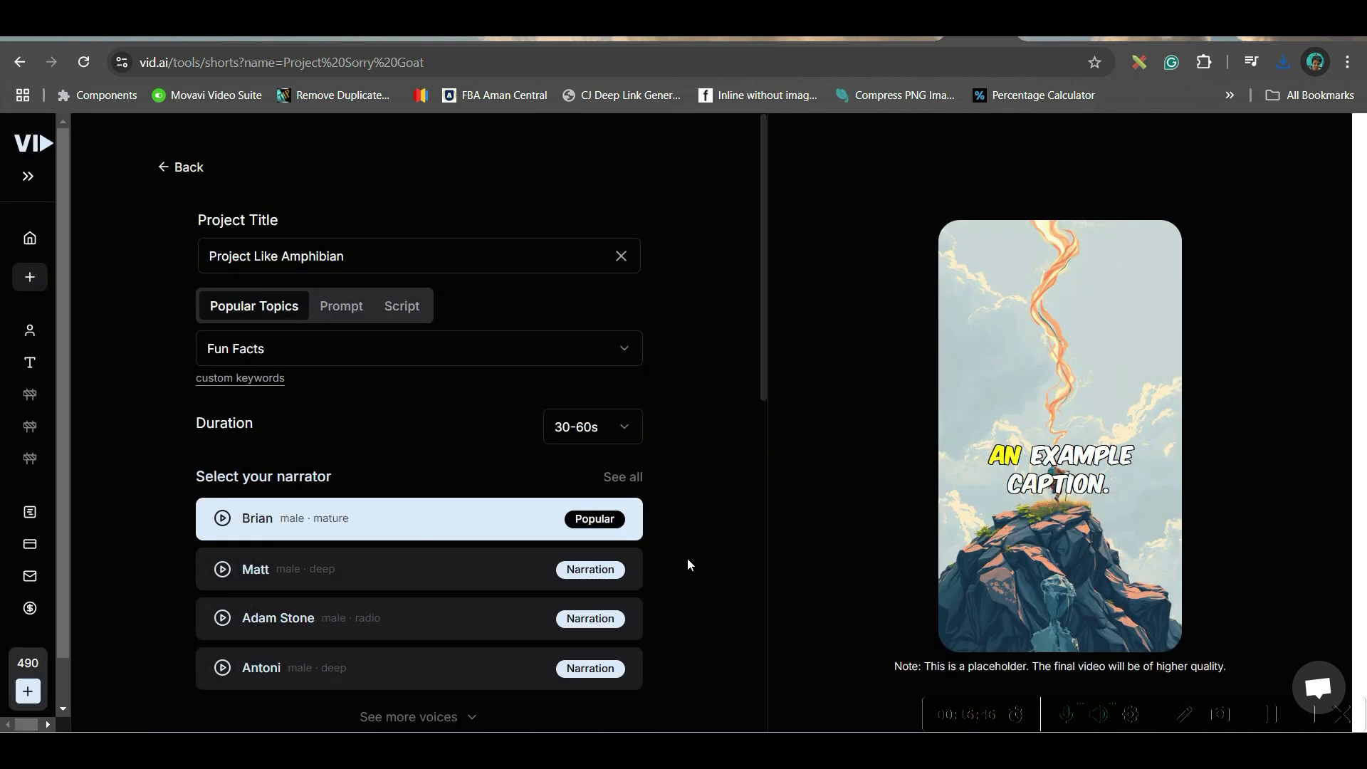
pyautogui.moveTo(344, 256); pyautogui.dragTo(182, 257)
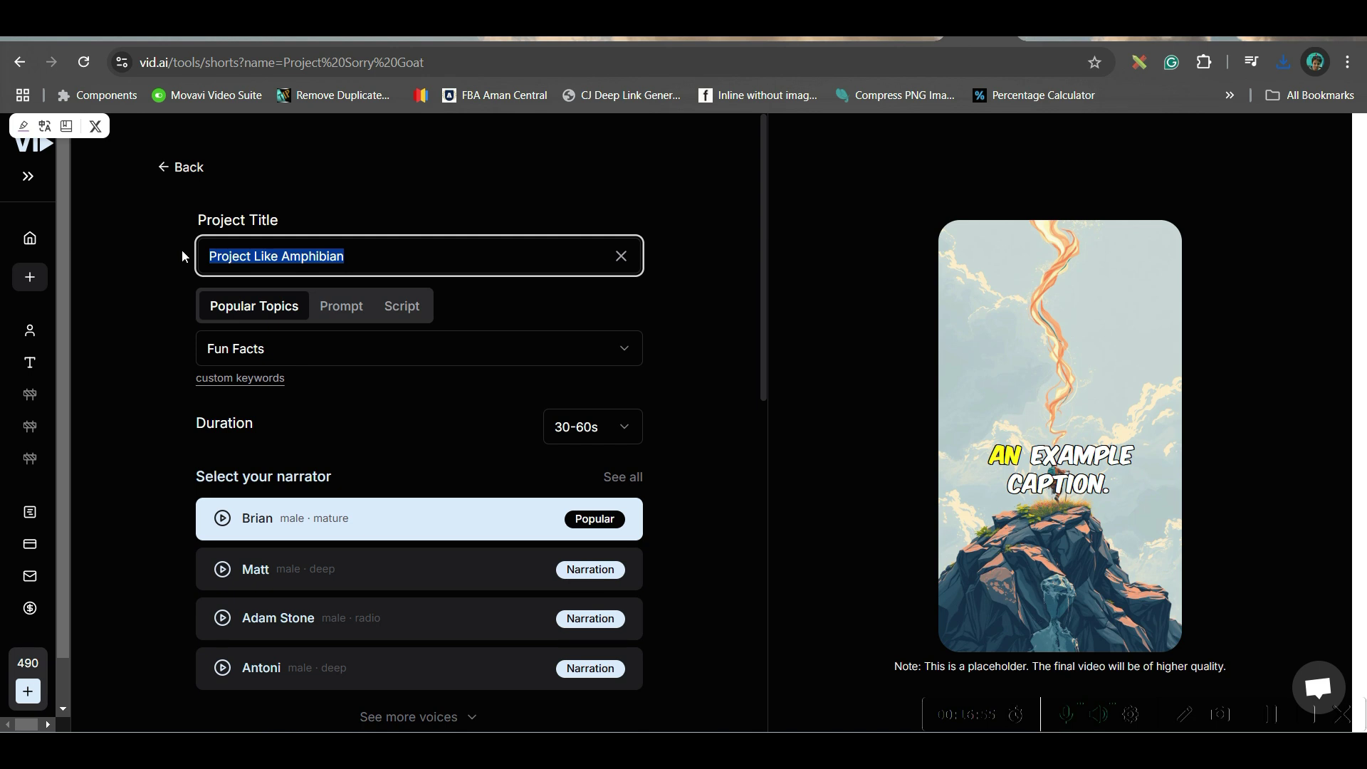
pyautogui.write('Fun Fact Video')
# - Choose the Anime style for the AI Generated Images and generate the content
pyautogui.scroll(-8, 464, 584)
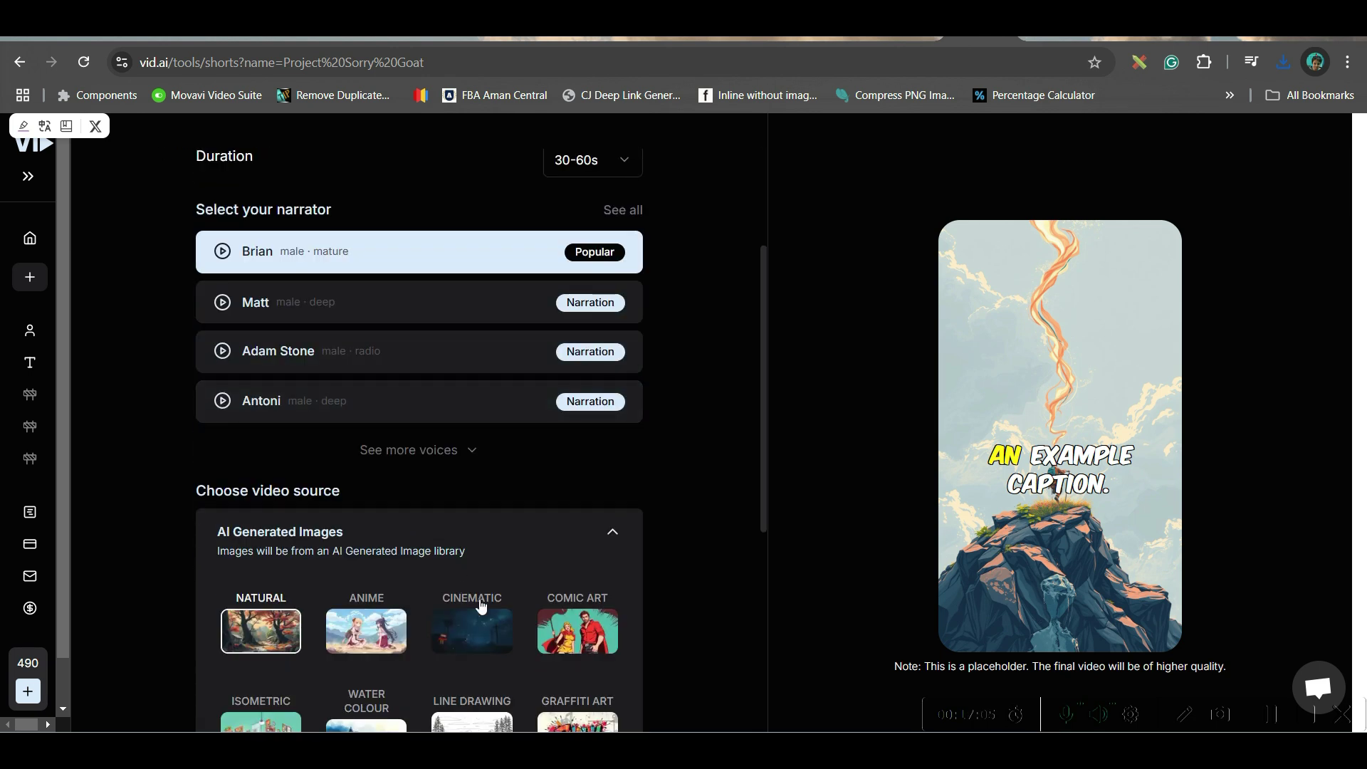
pyautogui.click(372, 376)
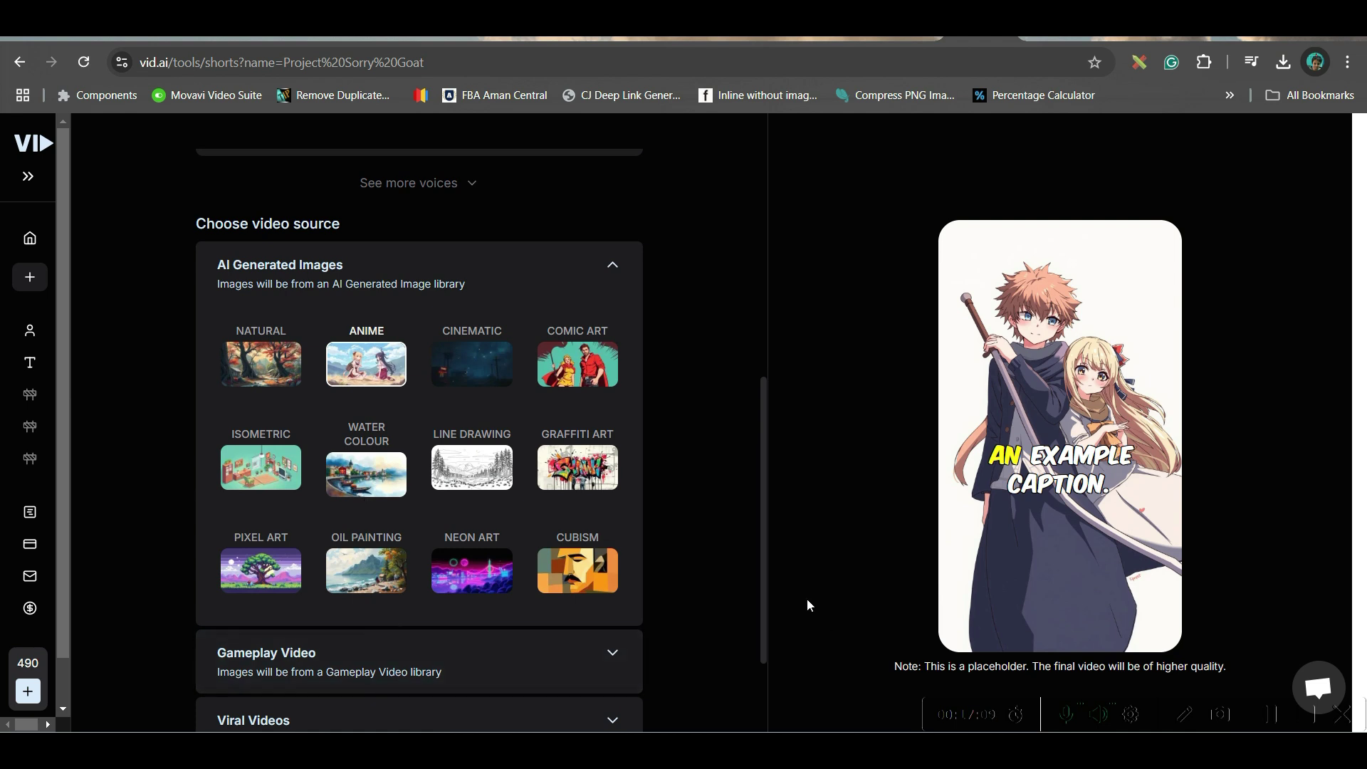
pyautogui.scroll(-2, 769, 498)
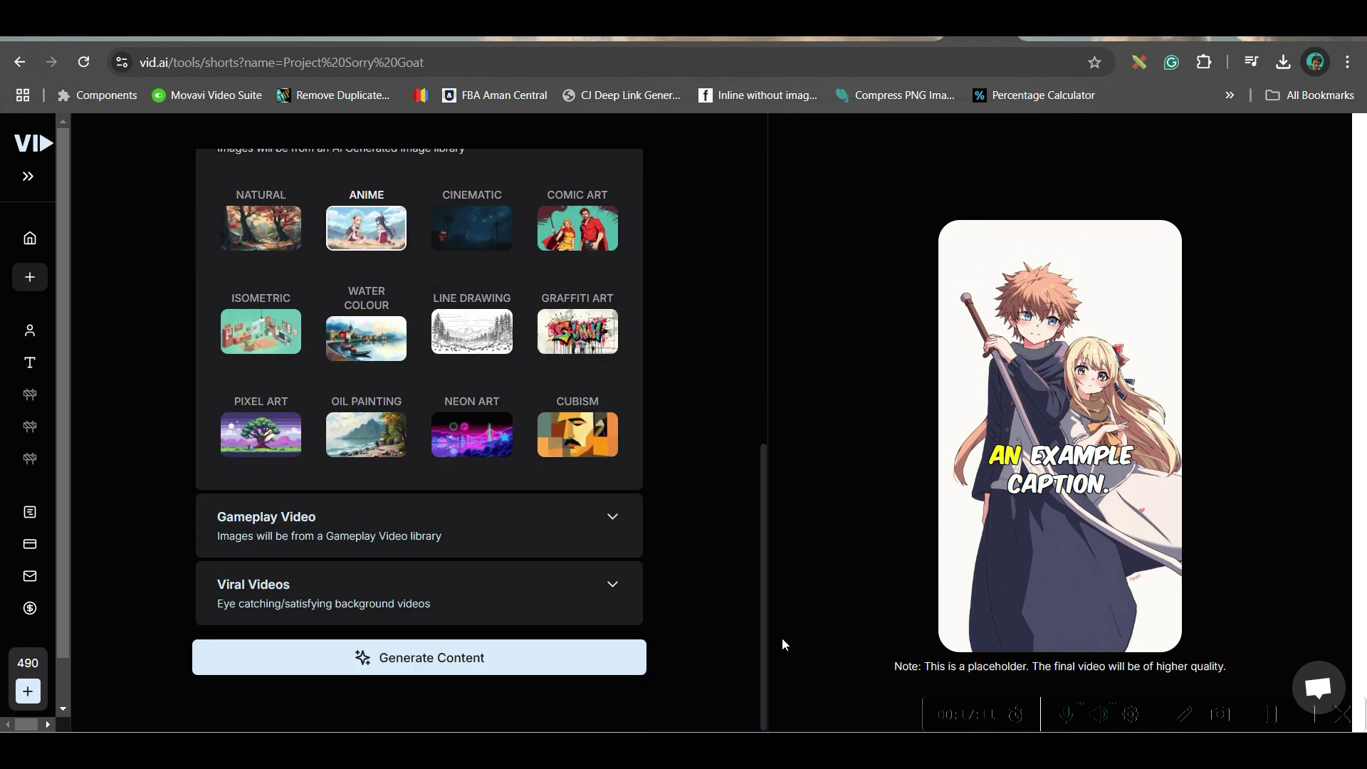
pyautogui.click(512, 657)
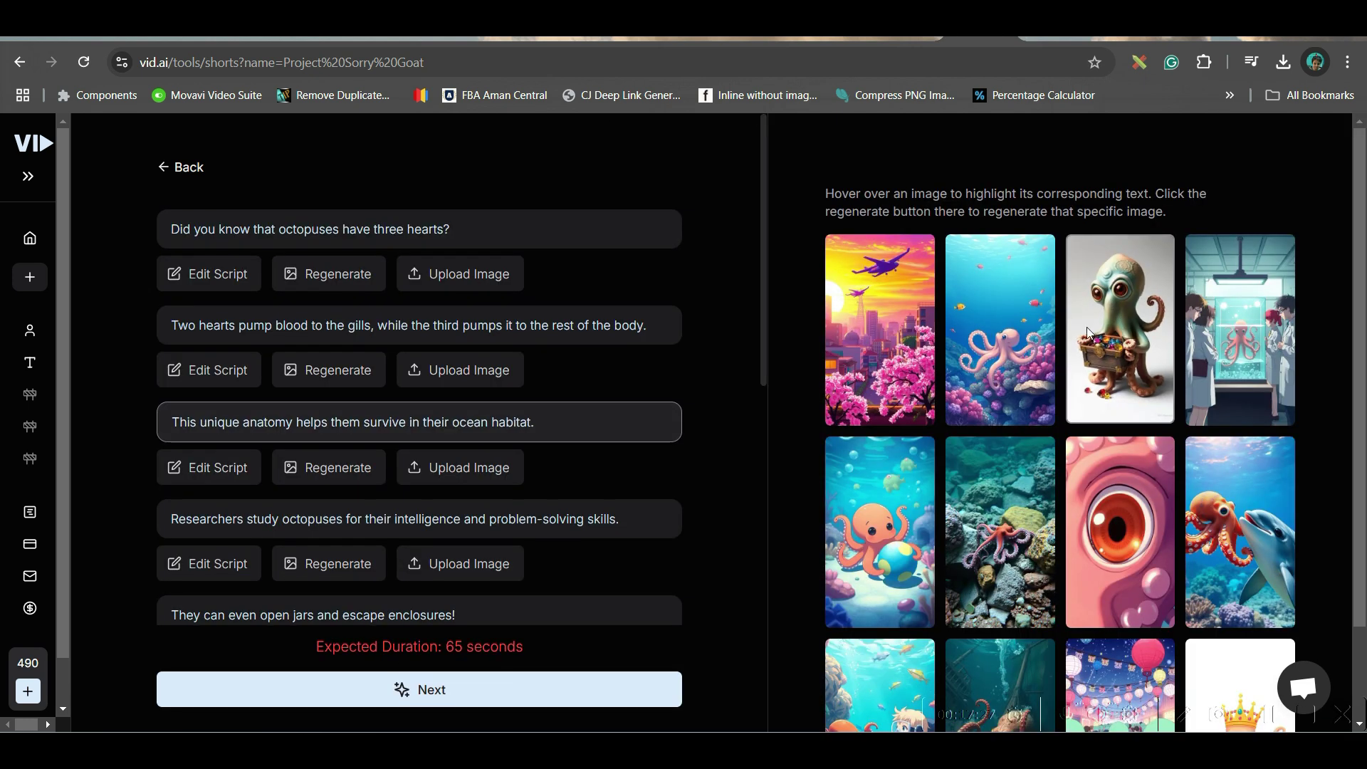
# - Review the generated fun-fact script and scene images, and proceed despite the longer expected duration
pyautogui.scroll(-2, 1139, 498)
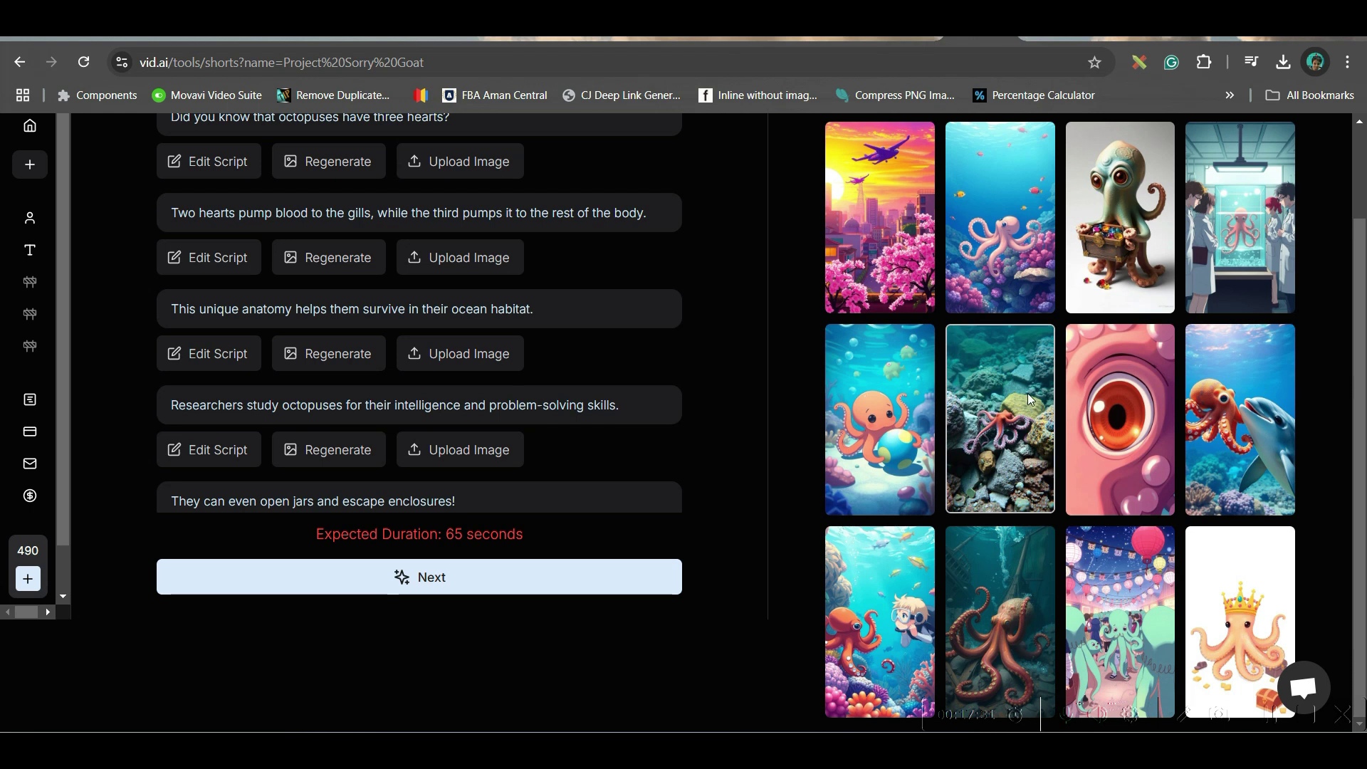
pyautogui.scroll(2, 694, 336)
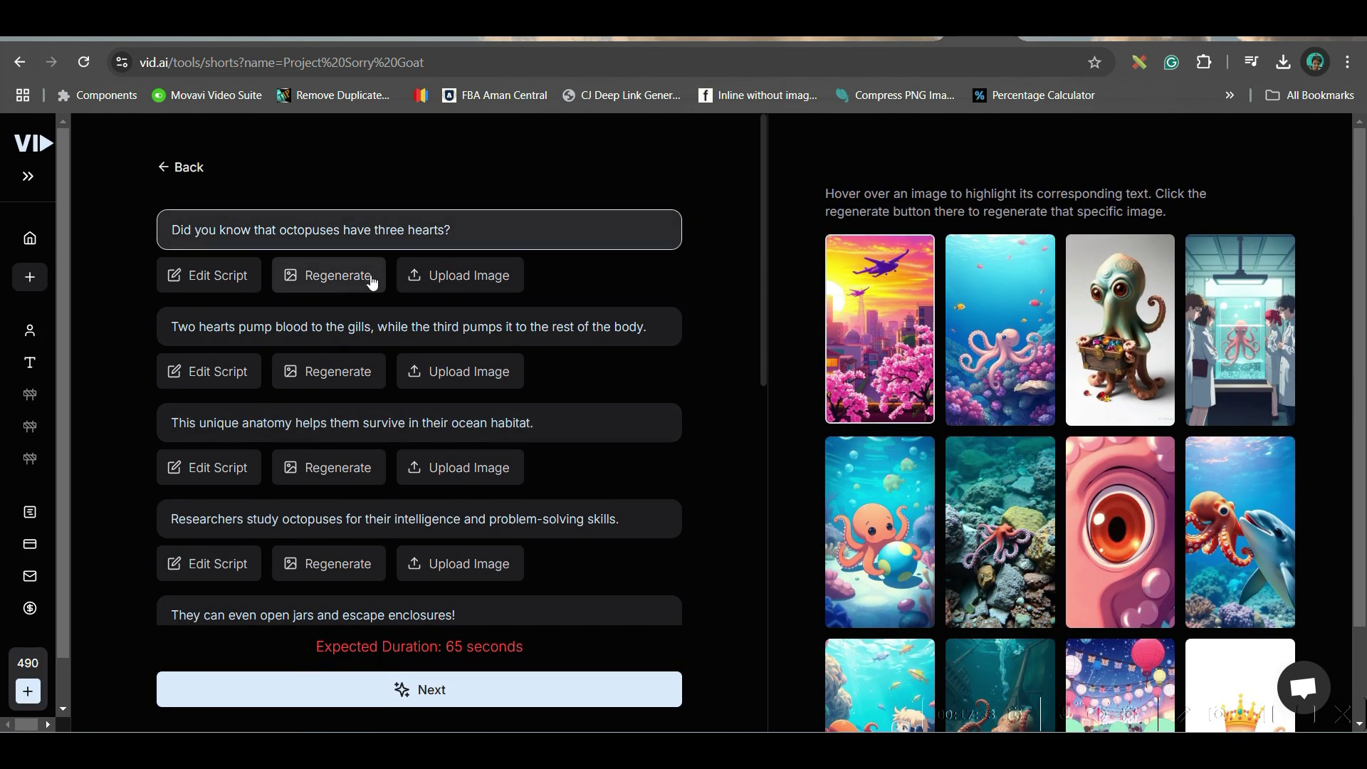
pyautogui.click(463, 690)
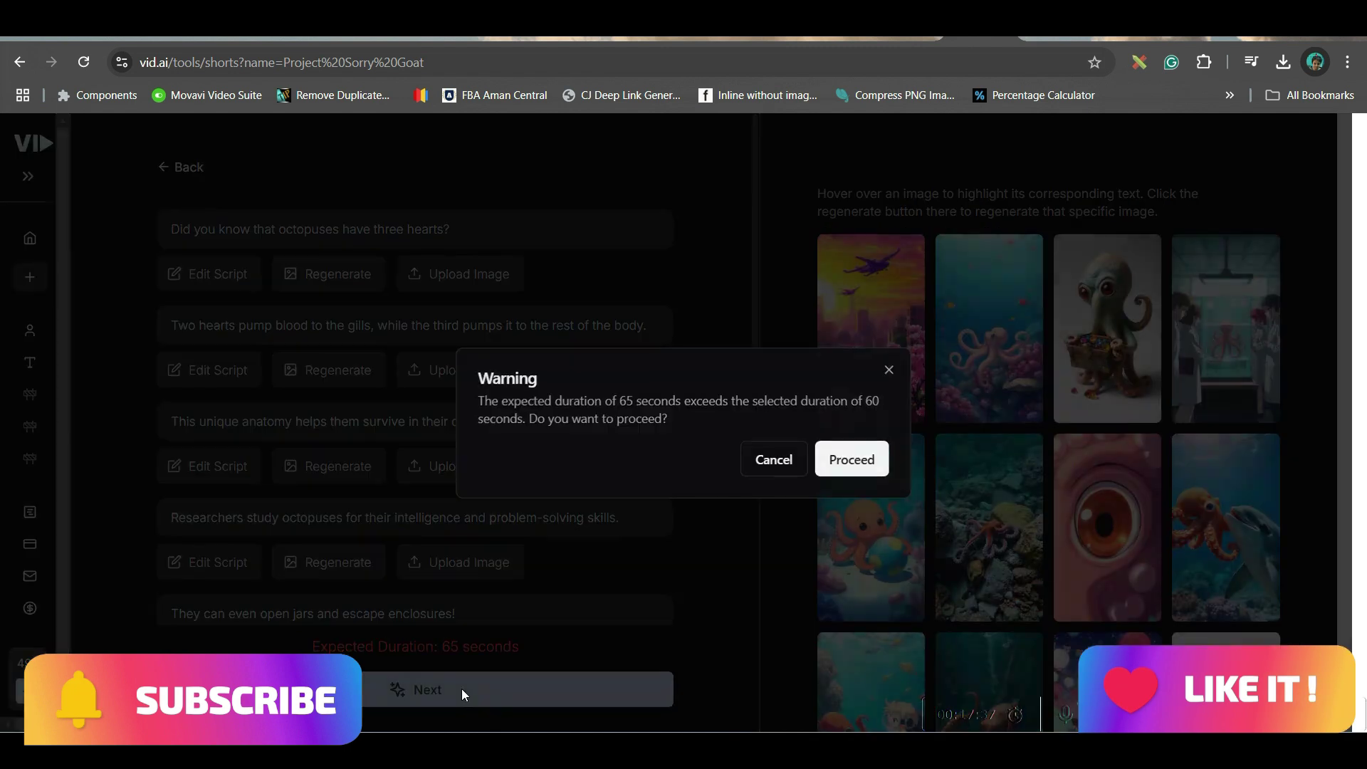
pyautogui.click(853, 462)
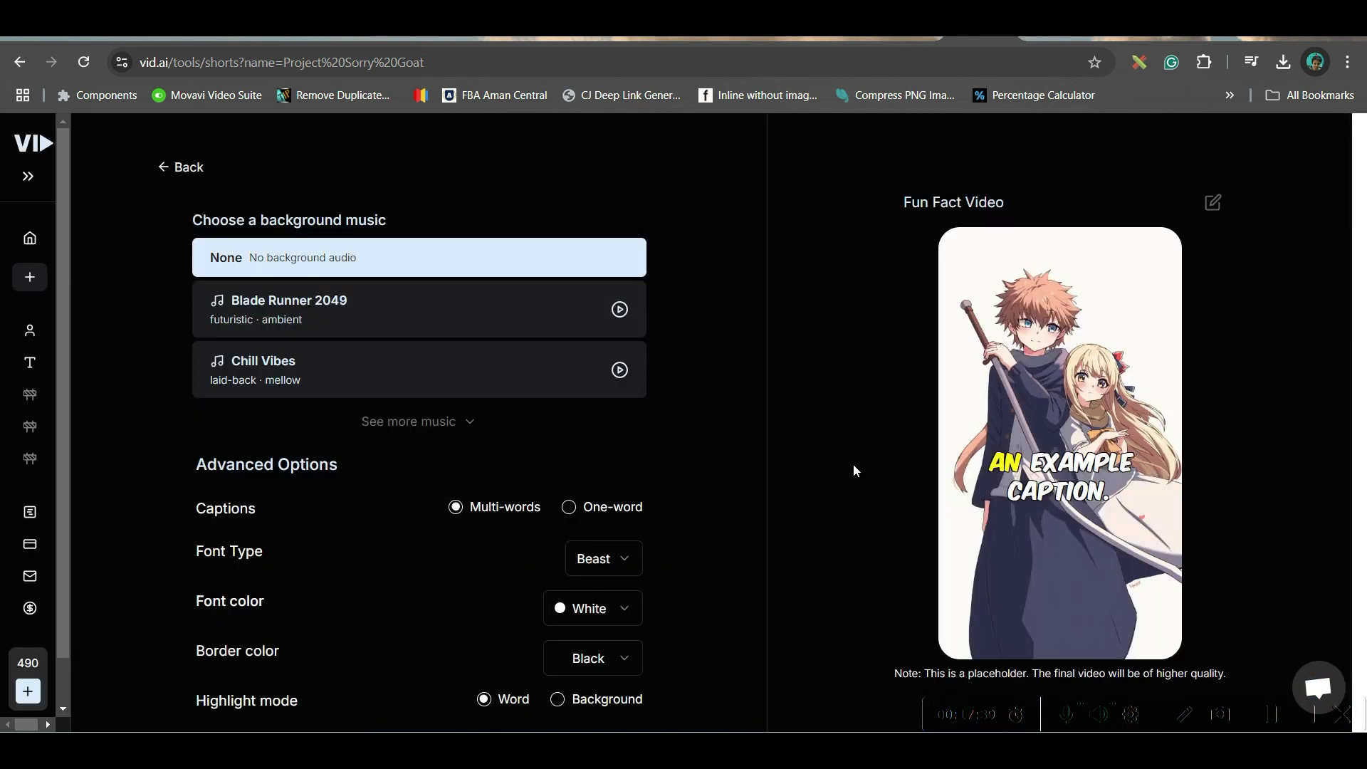
# - Generate the fun-fact short with the default music and caption settings, and download the finished video
pyautogui.scroll(-2, 498, 469)
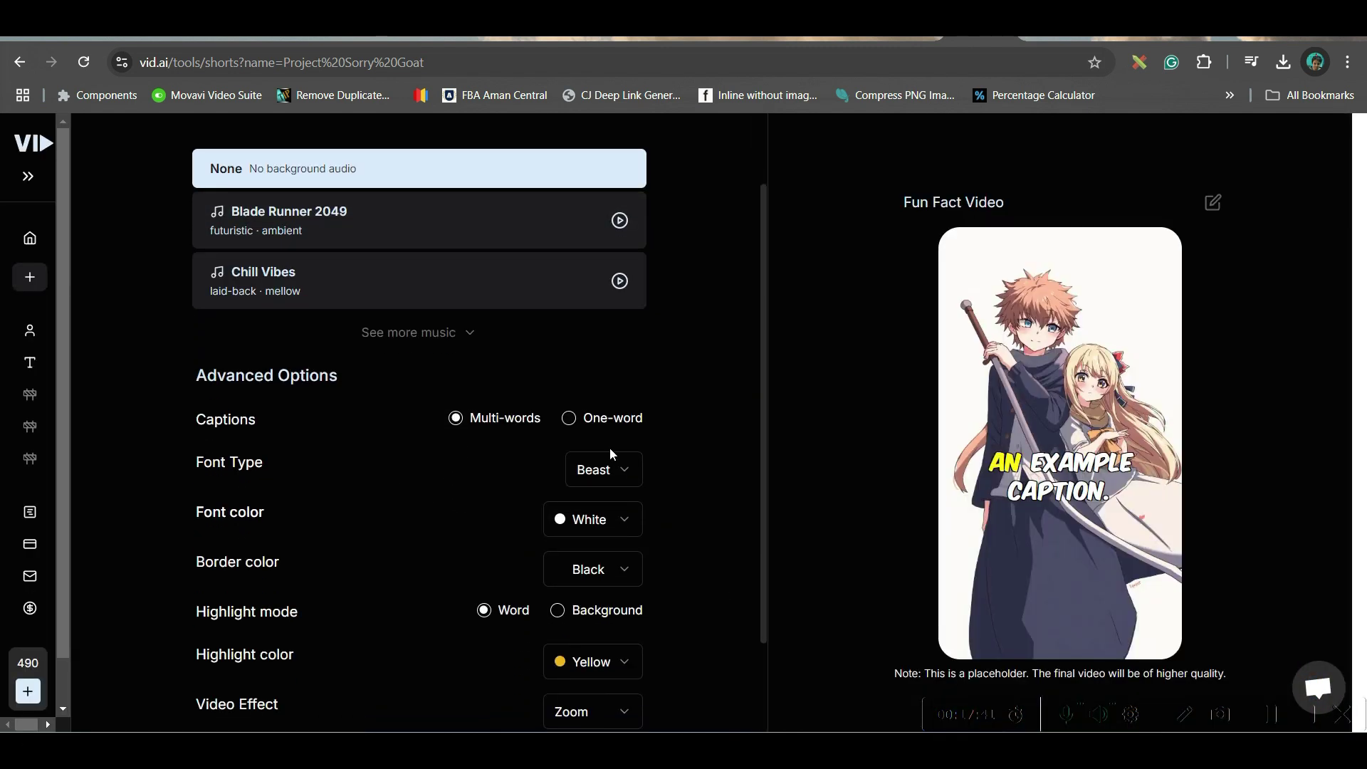
pyautogui.scroll(-2, 603, 647)
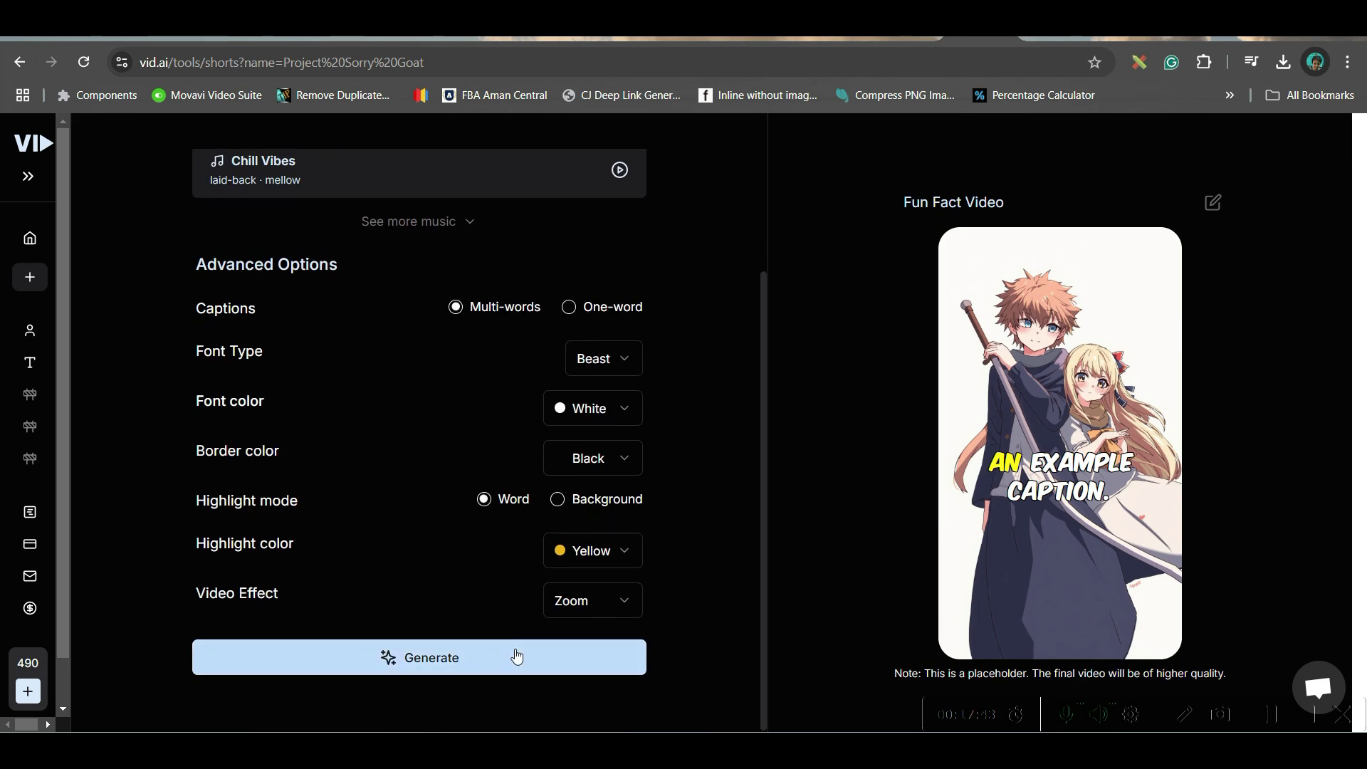
pyautogui.click(518, 655)
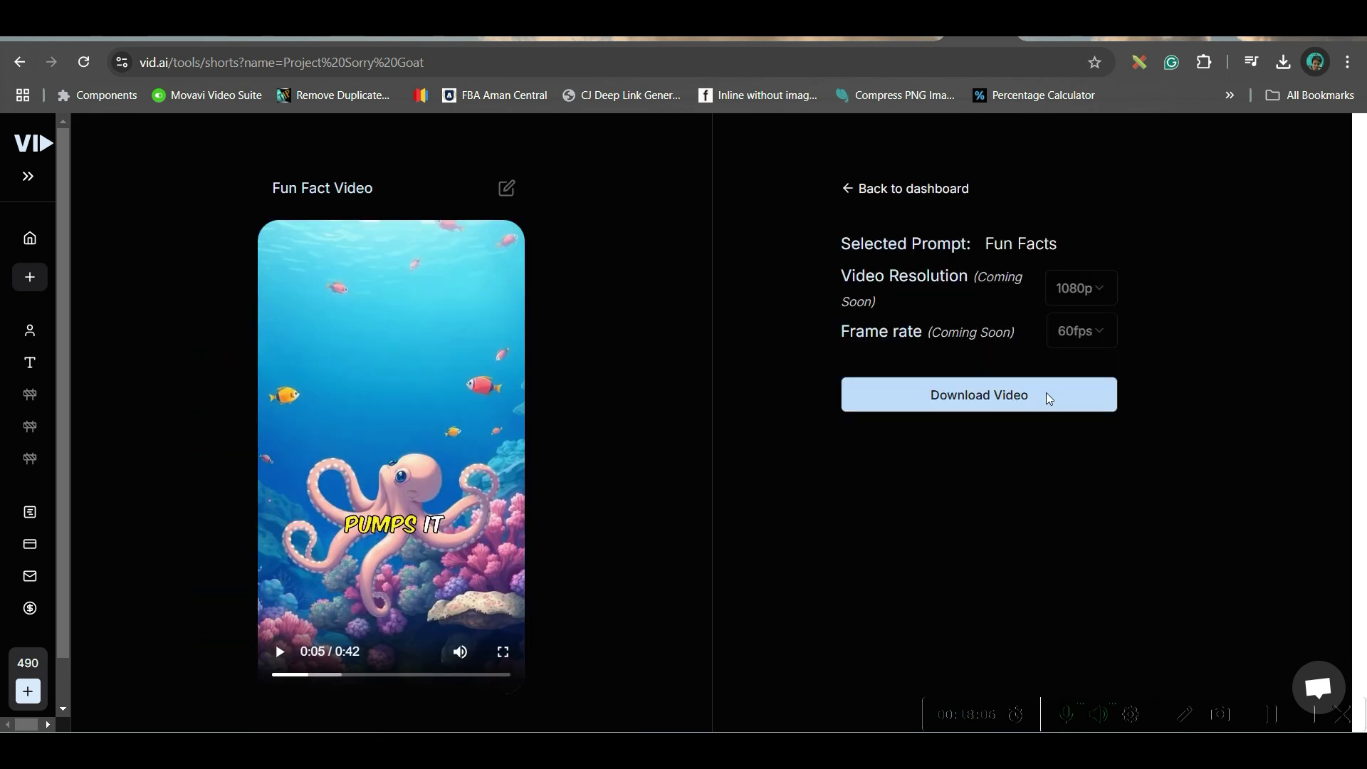
pyautogui.click(1036, 403)
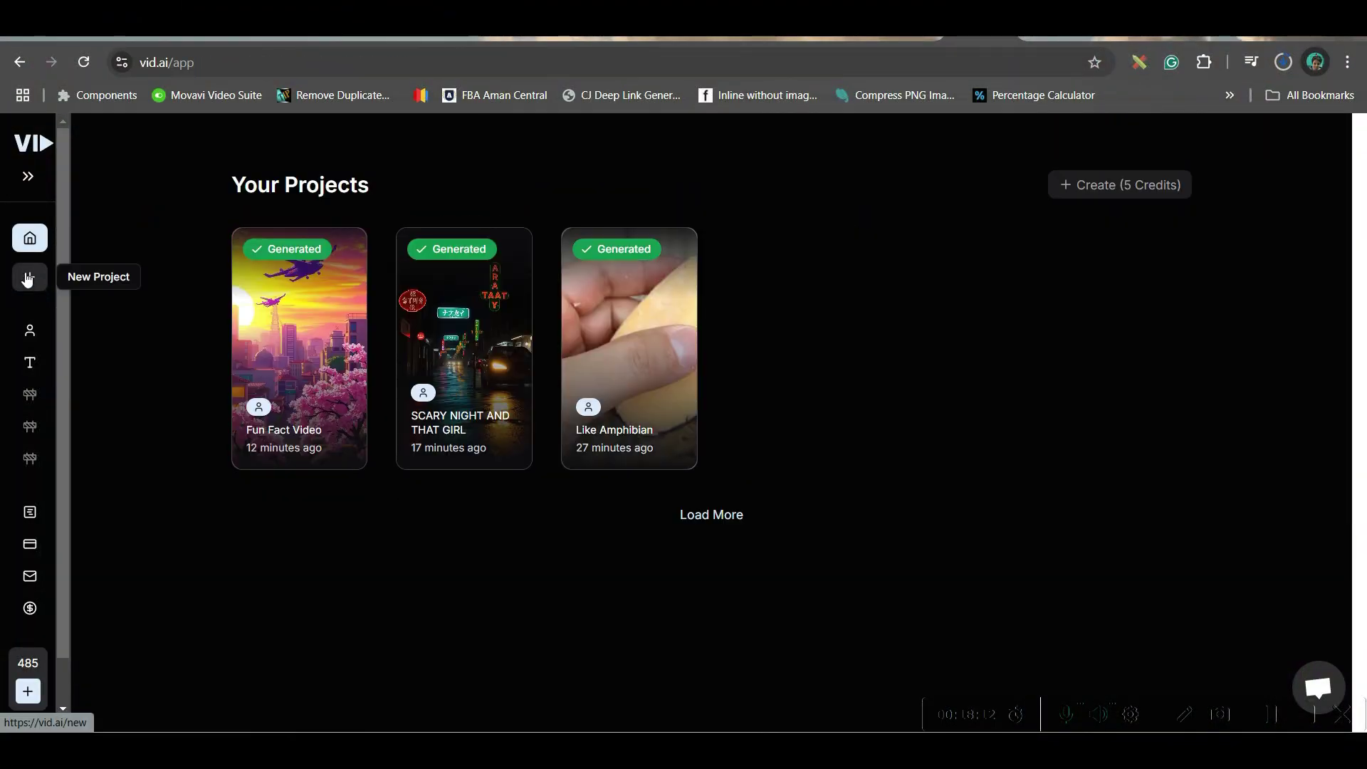
# - Start a new Faceless Shorts project and set it to use a custom script
pyautogui.click(28, 277)
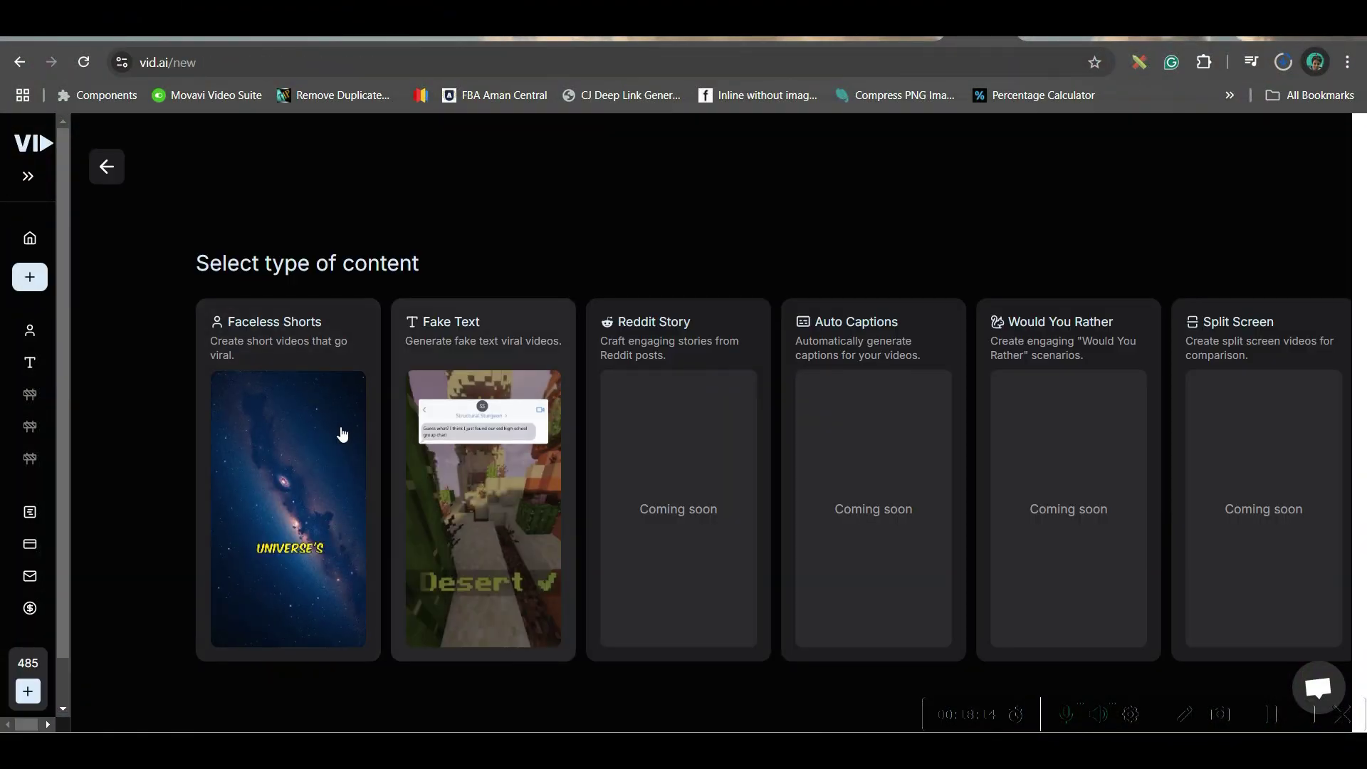
pyautogui.click(290, 367)
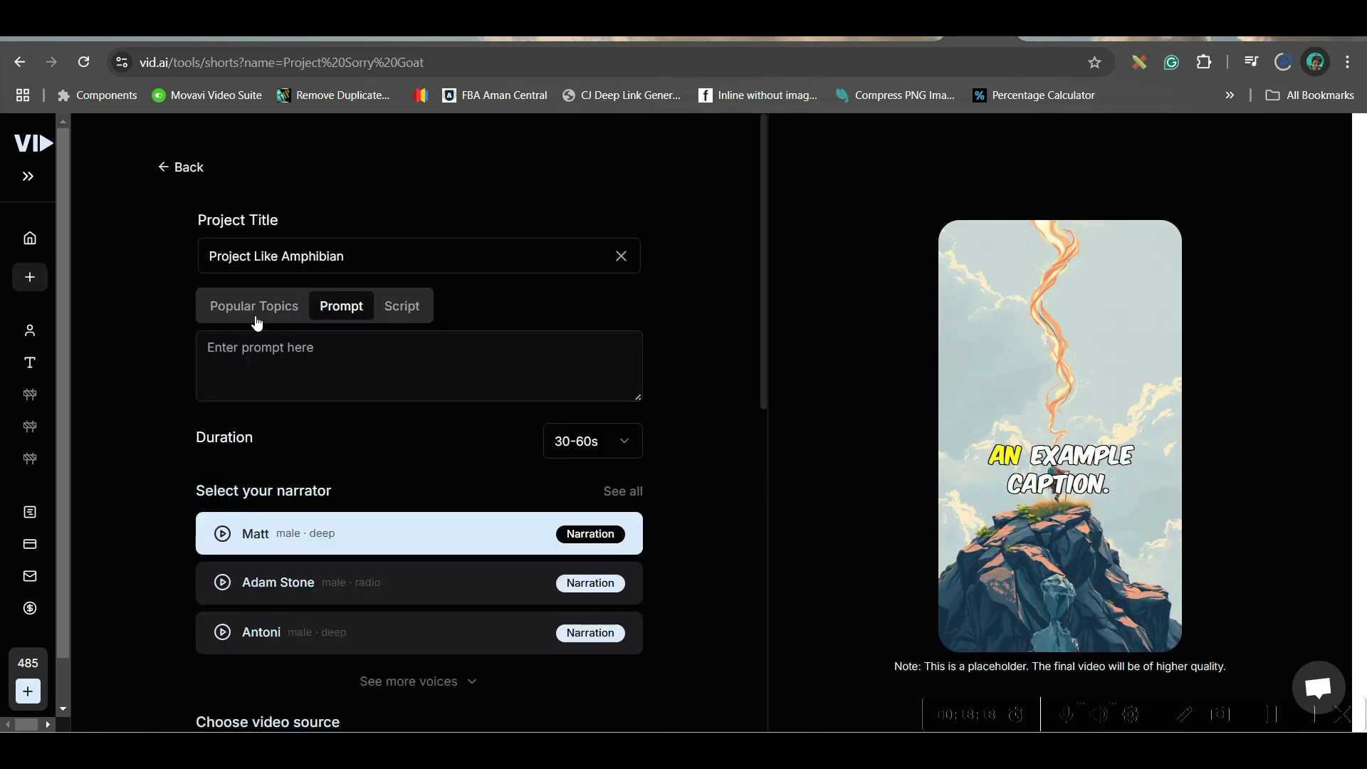
pyautogui.click(397, 313)
pyautogui.click(371, 358)
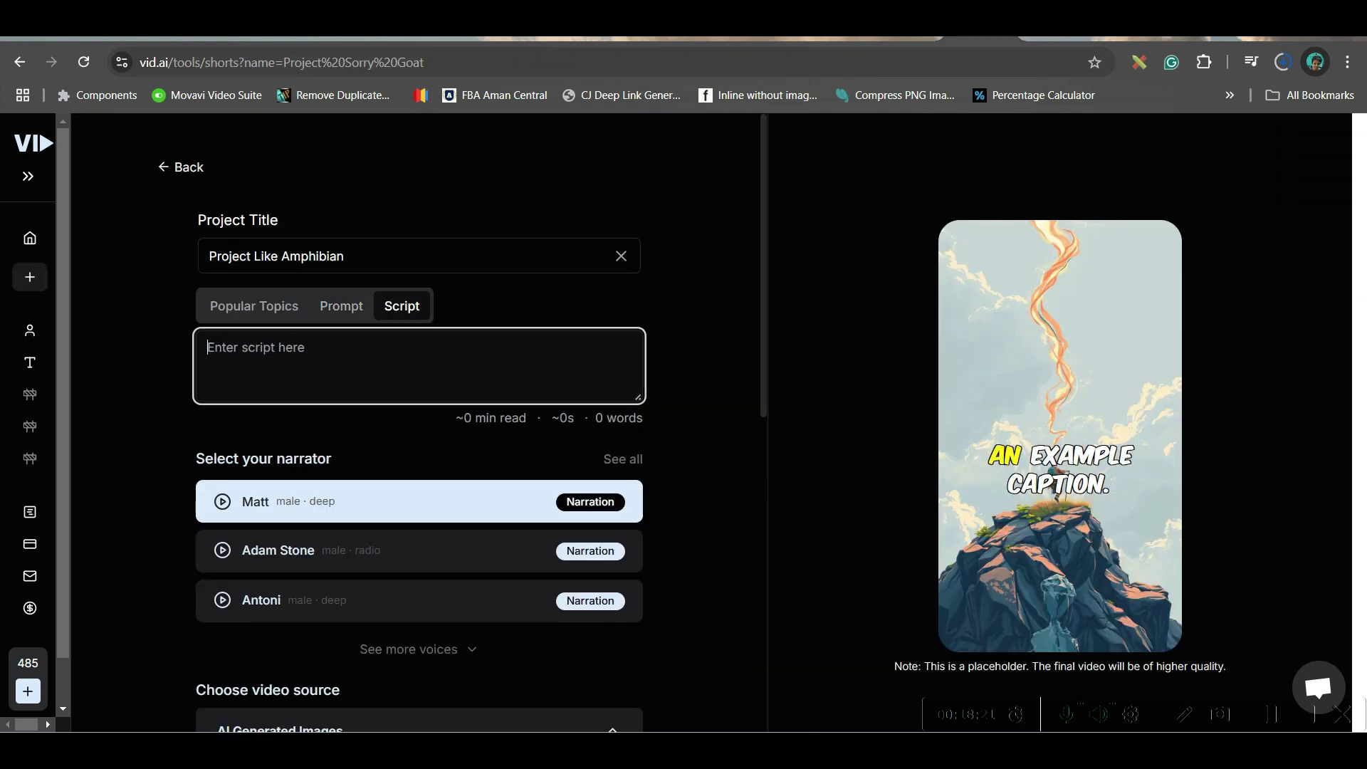
# - Copy the wedding-day story and its moral from the other browser tab into the project's script
pyautogui.click(826, 37)
pyautogui.hotkey('ctrl', 'v')
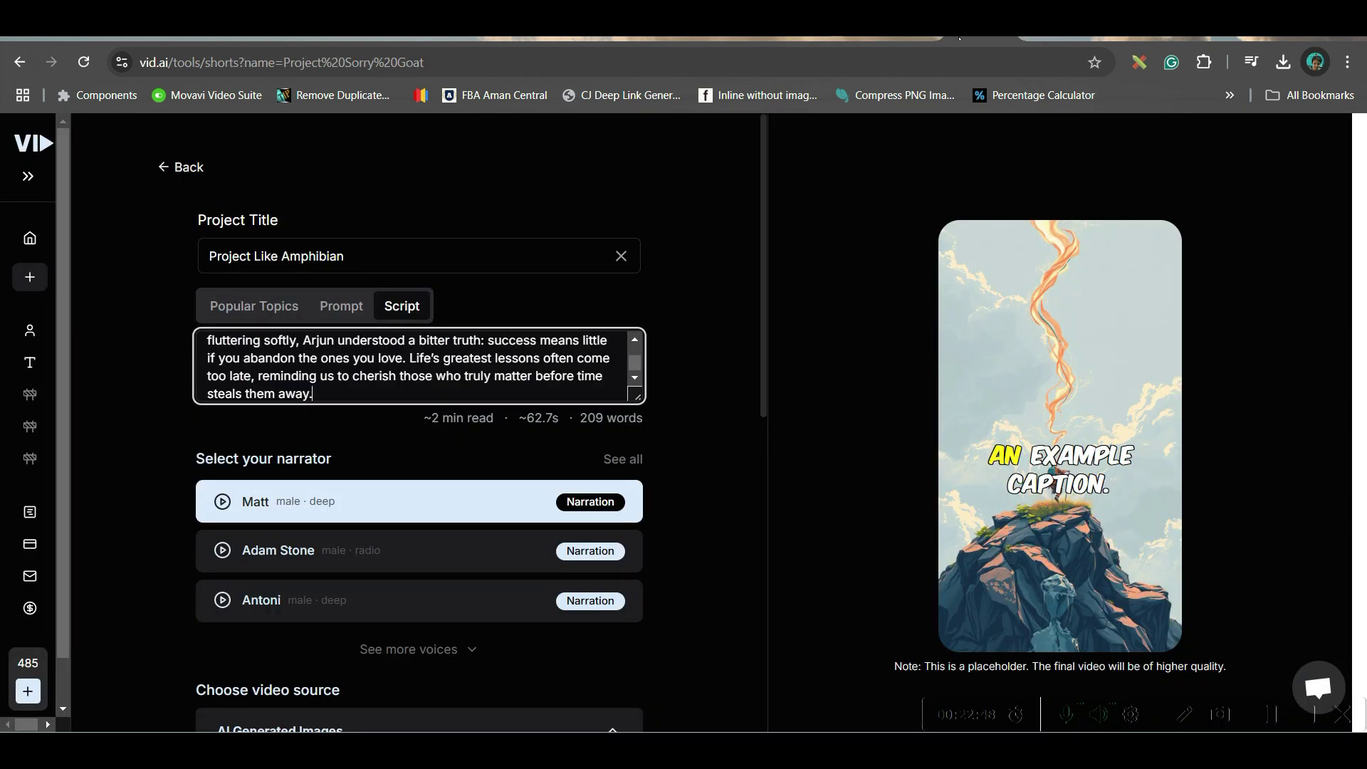
pyautogui.click(832, 40)
pyautogui.scroll(5, 675, 491)
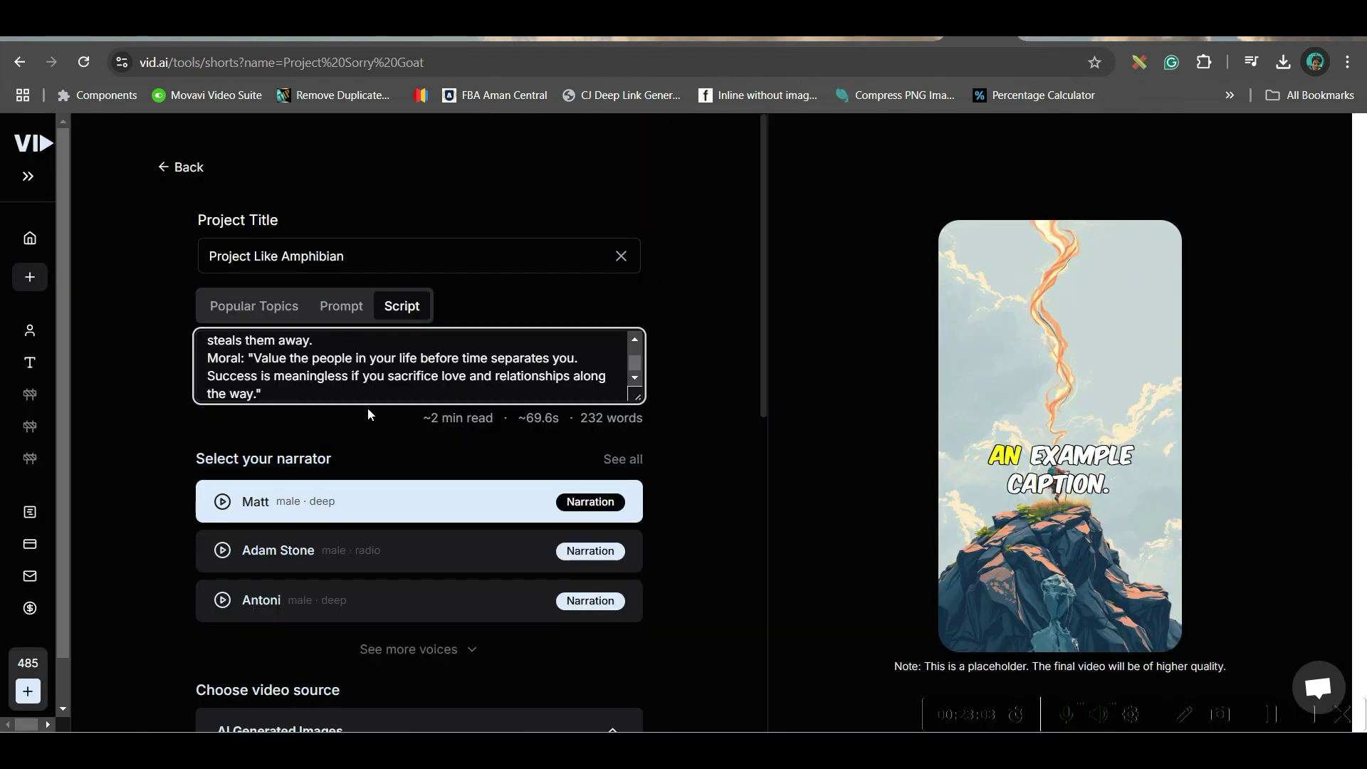
# - Generate the content from the custom script and review the resulting script sections and scene images
pyautogui.scroll(-6, 548, 696)
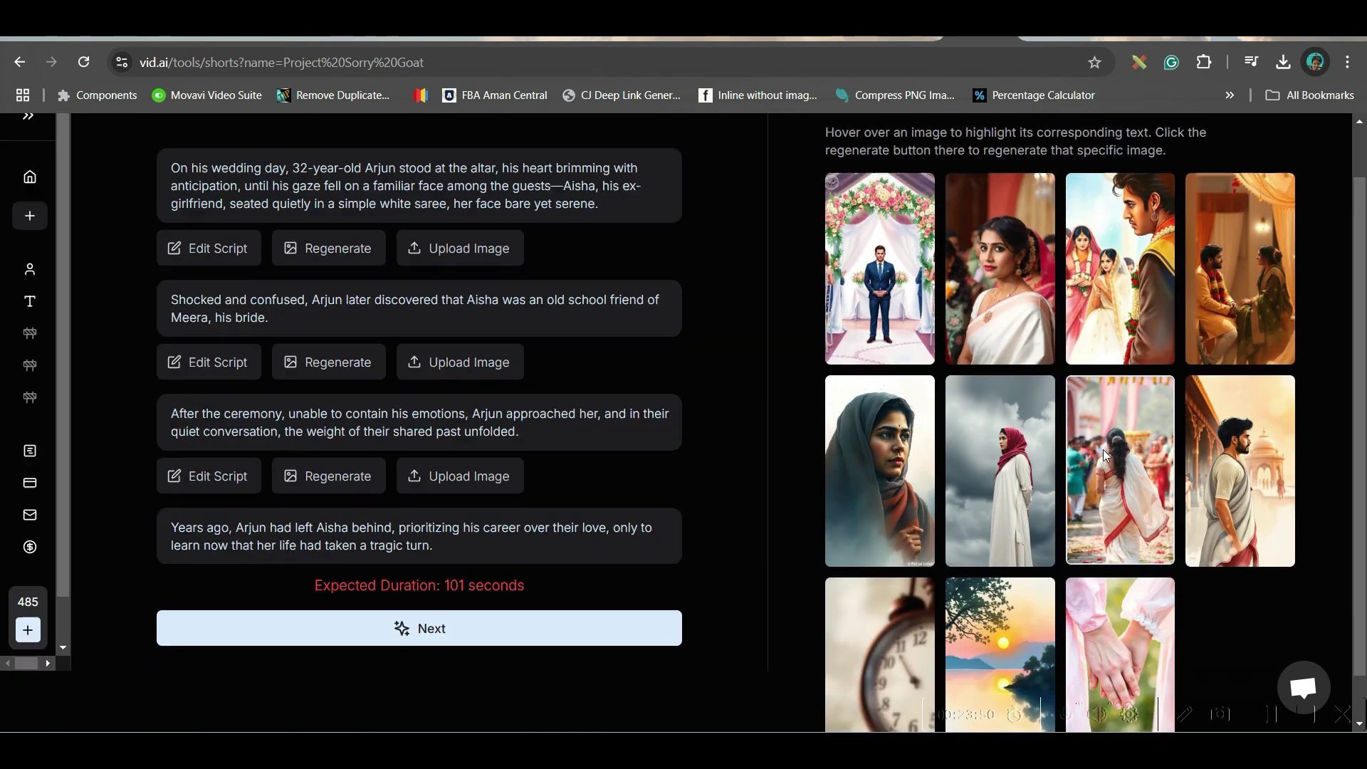
pyautogui.scroll(-1, 1106, 456)
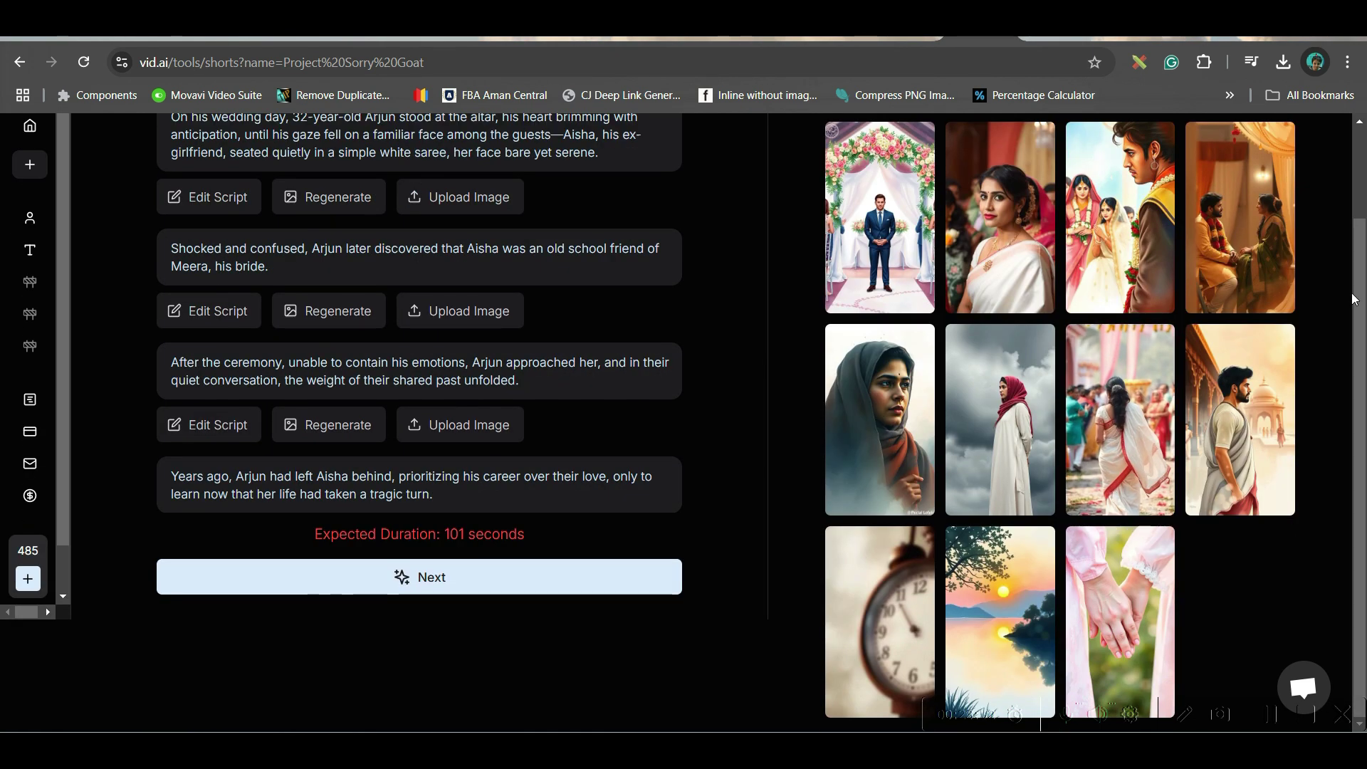
pyautogui.scroll(2, 1047, 375)
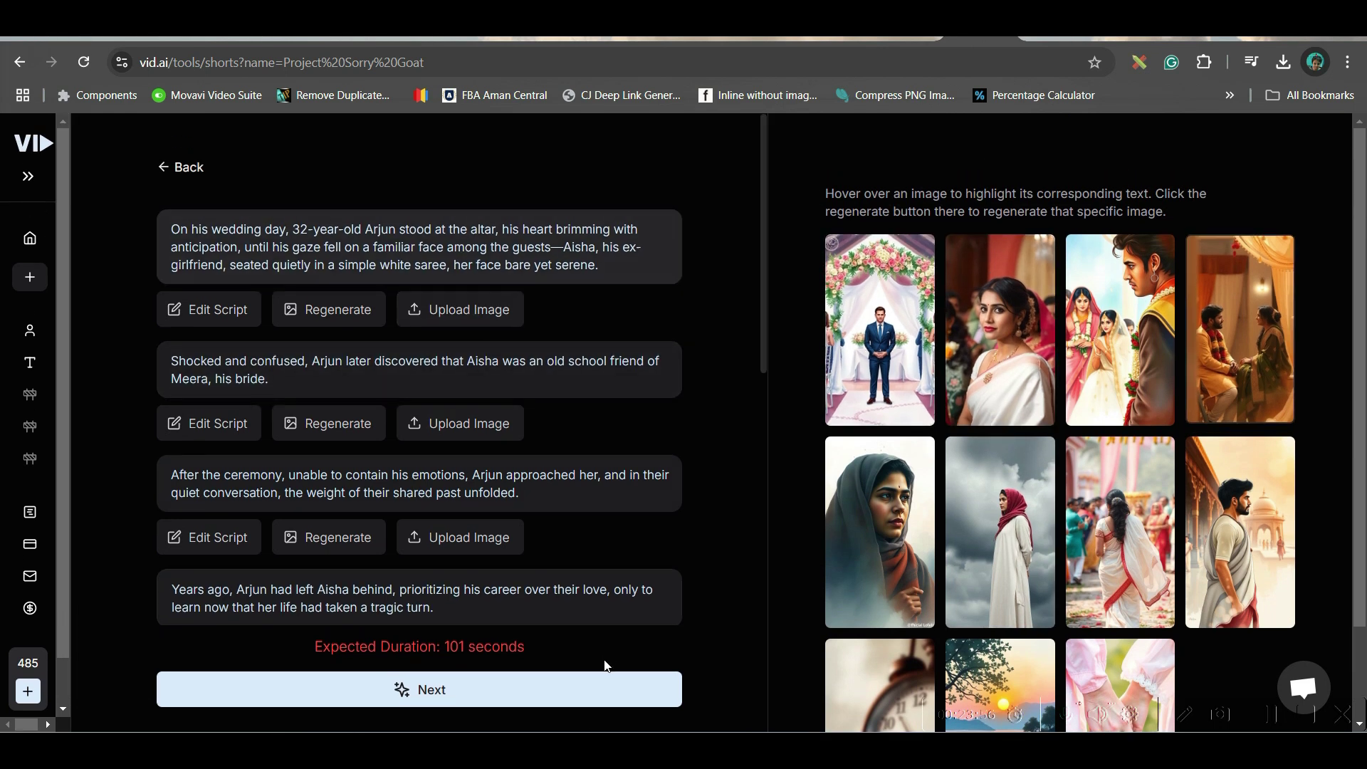
# - Proceed despite the longer expected duration and download the finished custom-script video
pyautogui.click(464, 694)
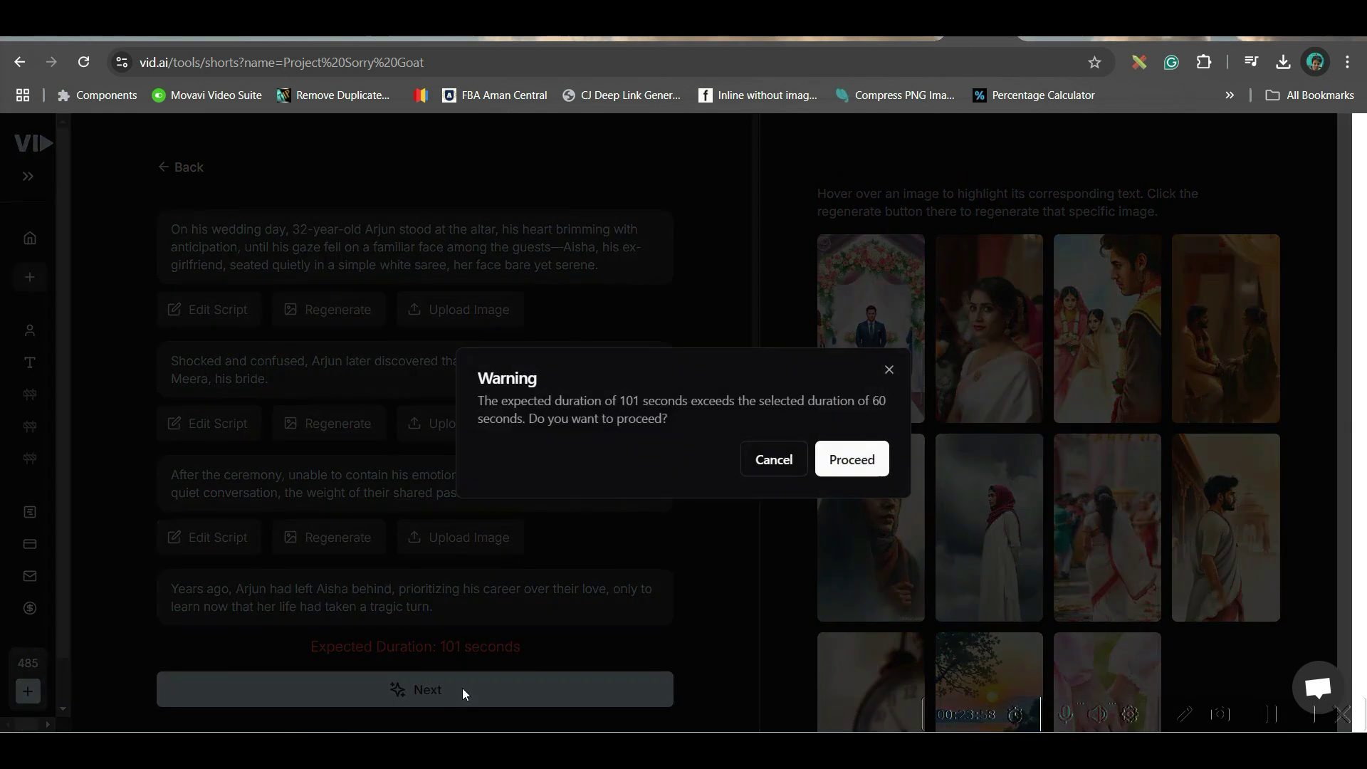
pyautogui.click(848, 458)
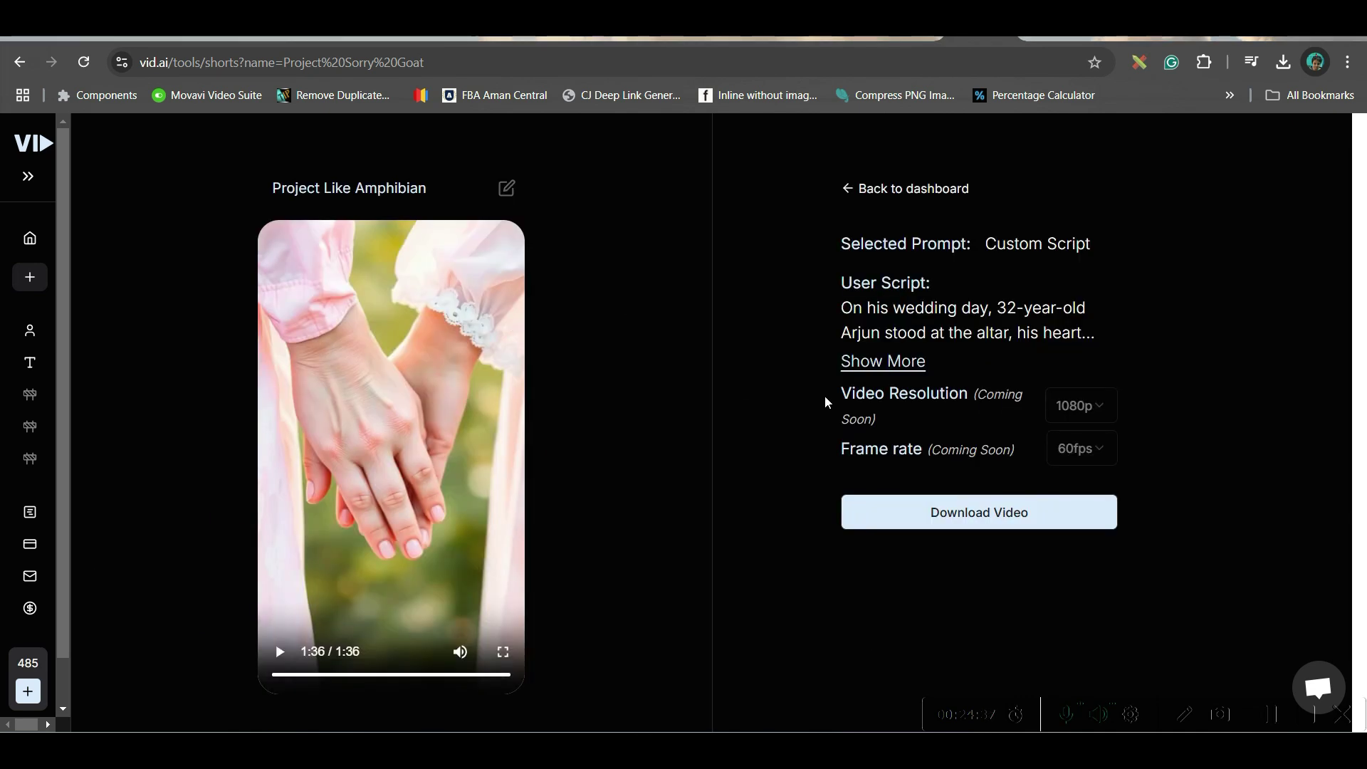
pyautogui.click(929, 517)
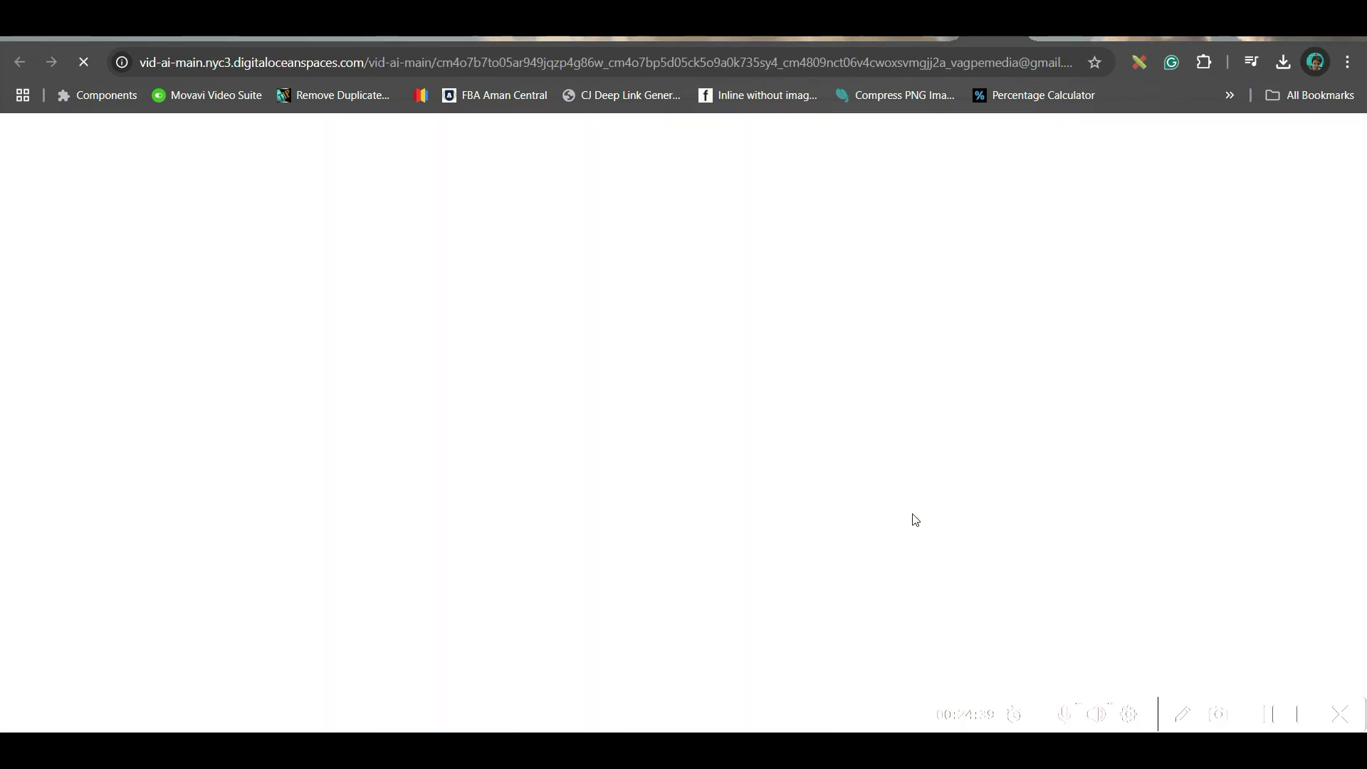